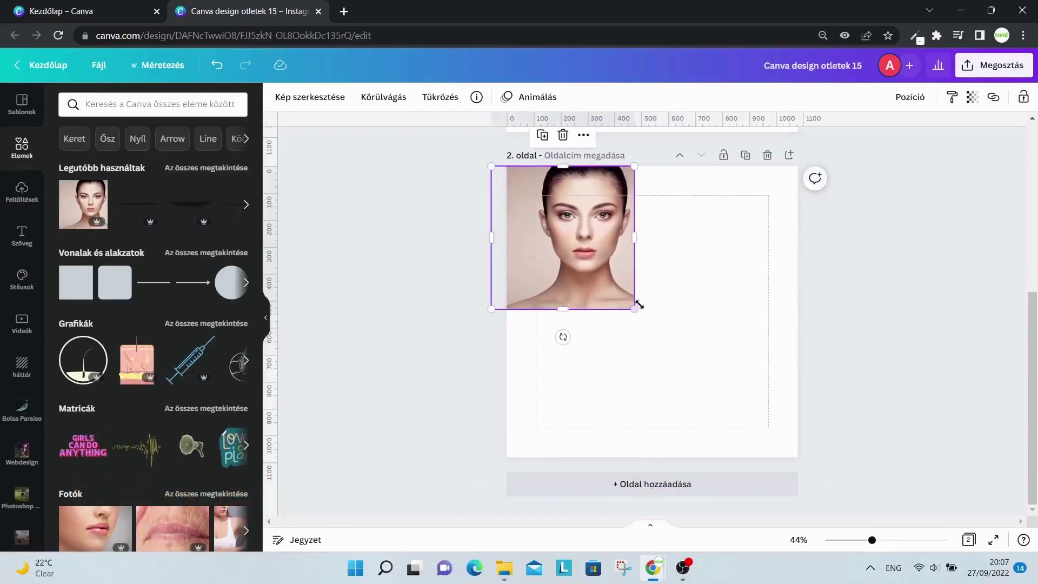
# Enlarge the portrait photo on page 2 to about 1367 × 1367 and position it so the face fills the page.
pyautogui.moveTo(634, 306); pyautogui.dragTo(859, 534)
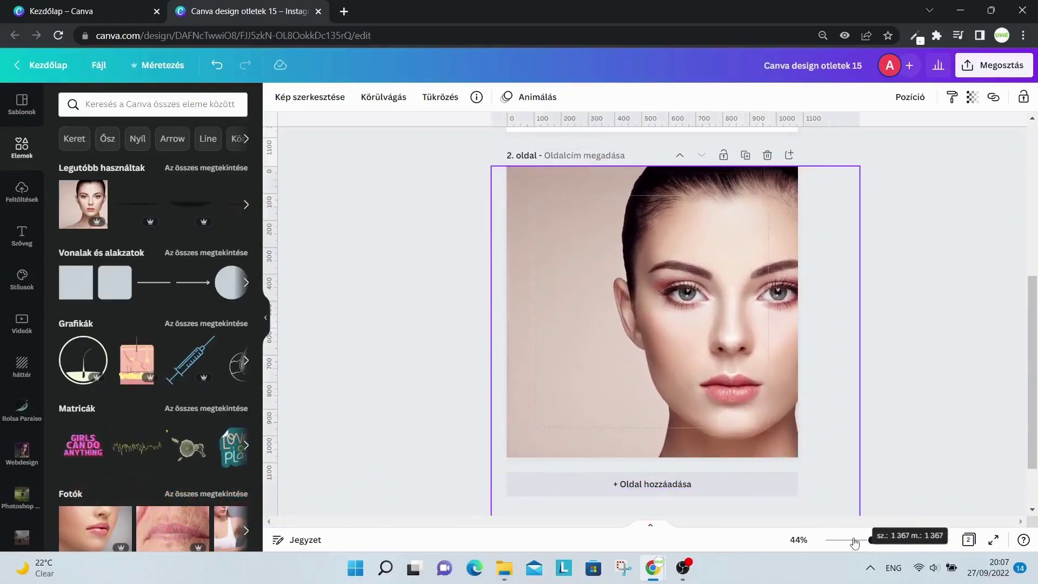
pyautogui.moveTo(754, 357); pyautogui.dragTo(697, 350)
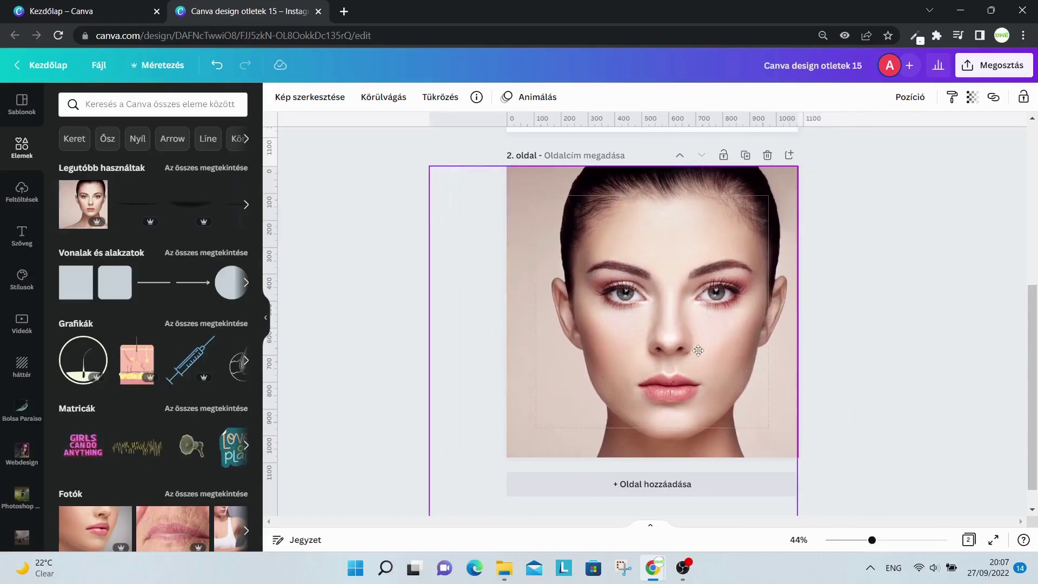
pyautogui.click(880, 368)
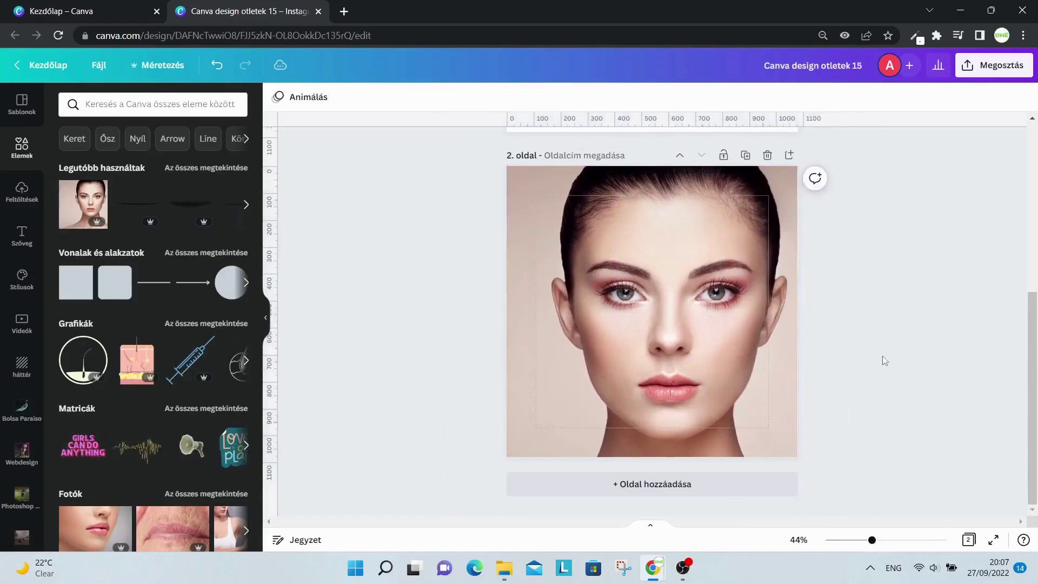
# Duplicate page 2 and remove the background from the portrait on the copied page.
pyautogui.click(750, 154)
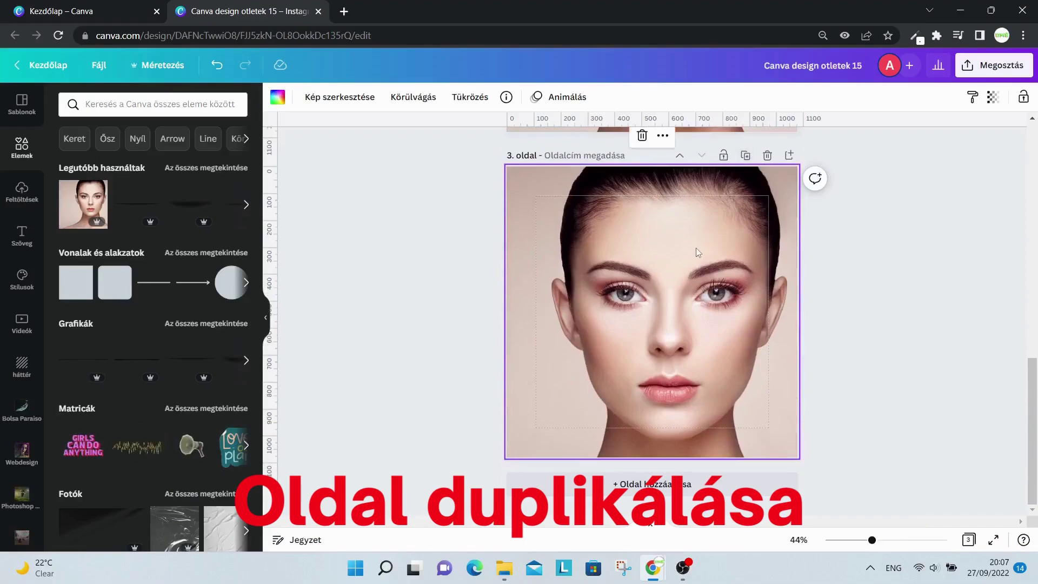
pyautogui.click(324, 100)
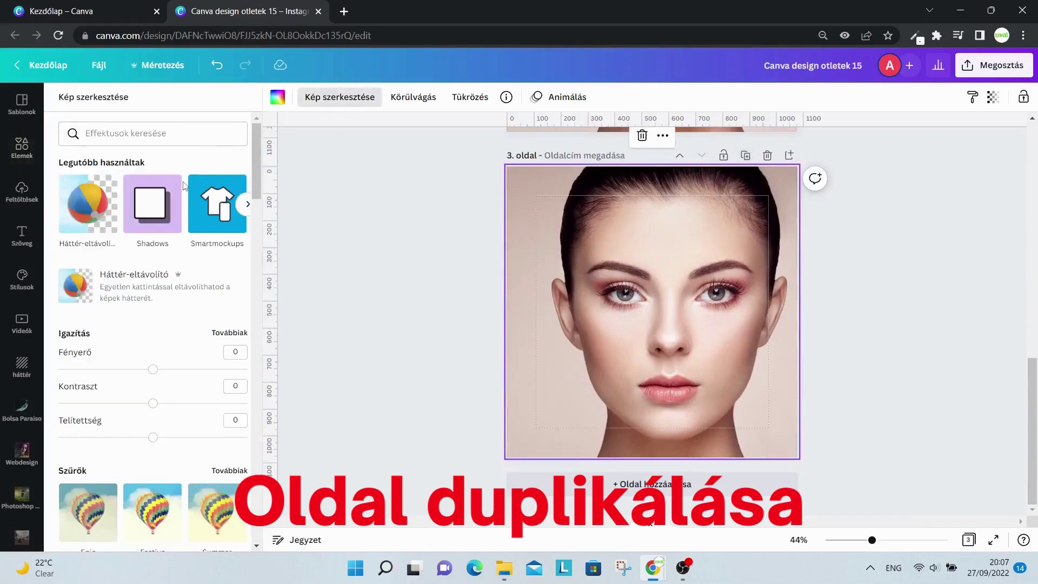
pyautogui.click(116, 201)
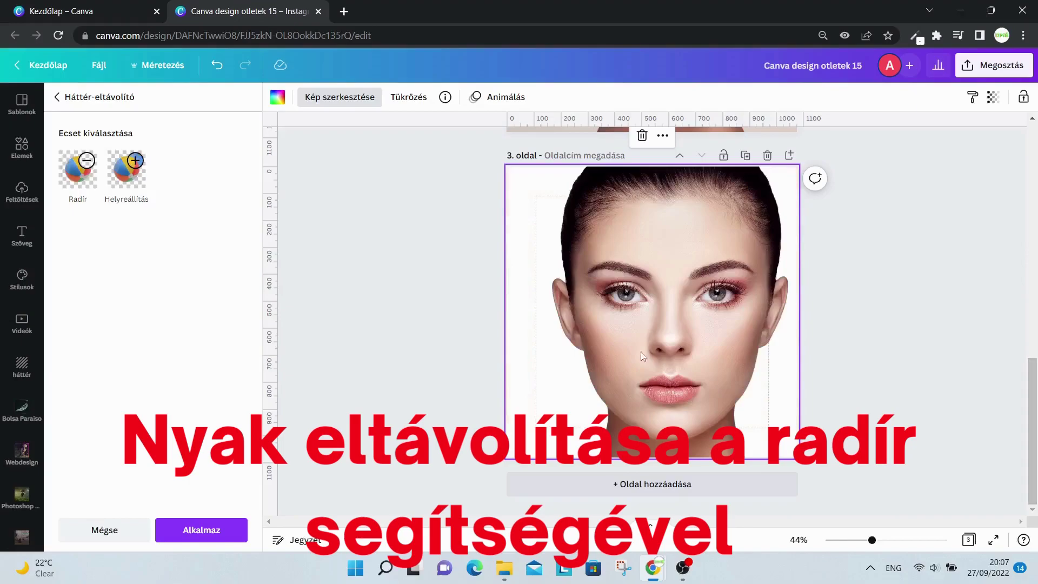
# Erase a strip of the neck along the jawline and under the chin with the background eraser at brush size 11.
pyautogui.click(88, 176)
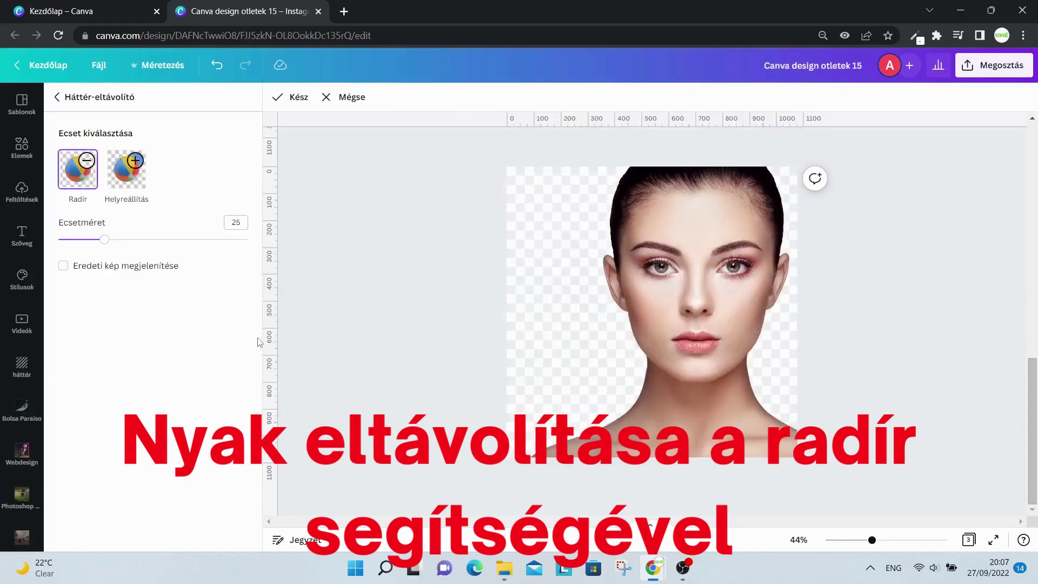
pyautogui.moveTo(882, 540); pyautogui.dragTo(907, 540)
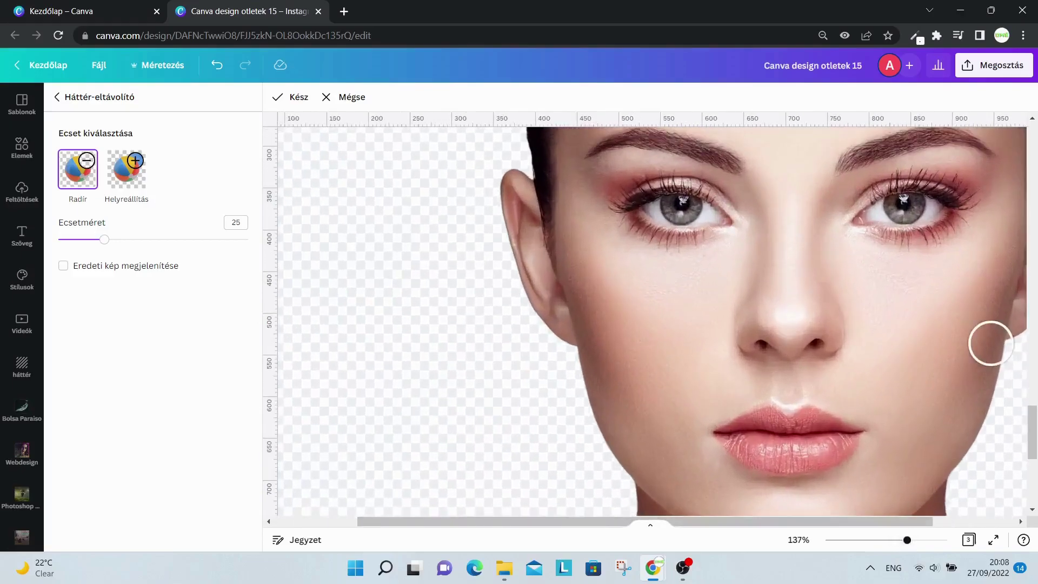
pyautogui.scroll(-4, 990, 343)
pyautogui.moveTo(100, 239); pyautogui.dragTo(78, 239)
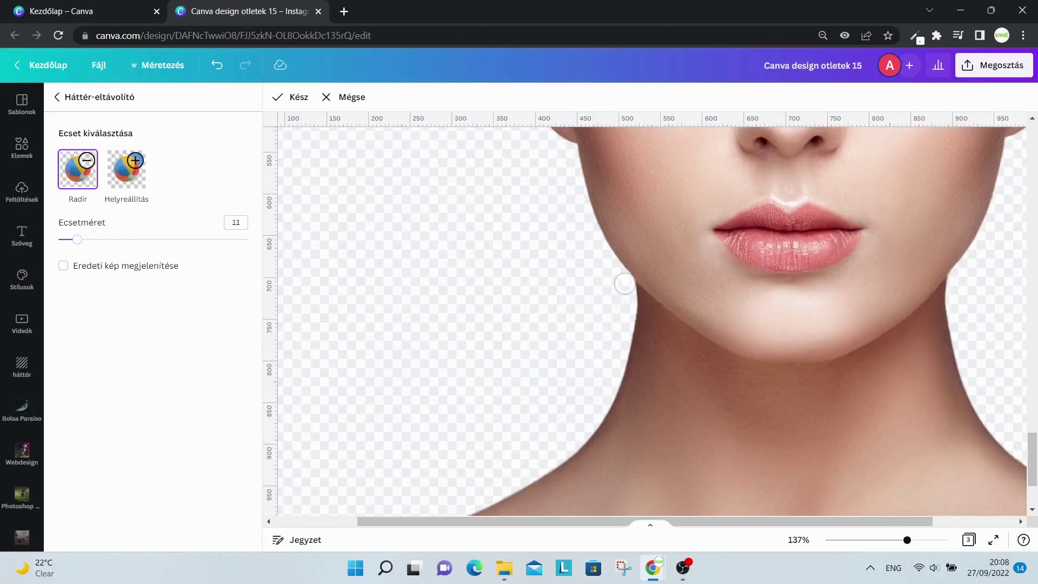
pyautogui.moveTo(644, 306); pyautogui.dragTo(774, 390)
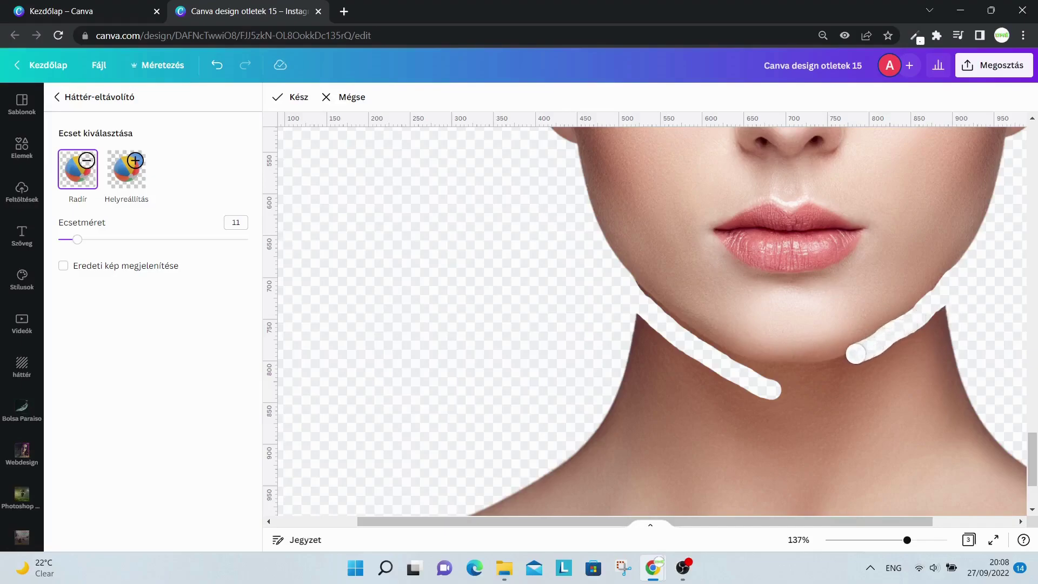
pyautogui.moveTo(845, 358); pyautogui.dragTo(749, 363)
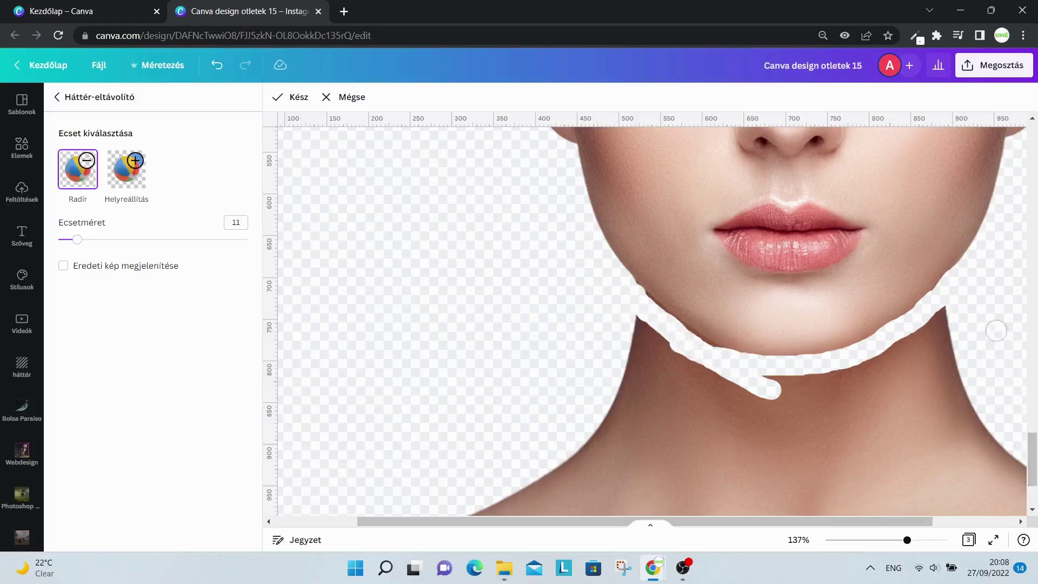
pyautogui.moveTo(945, 302)
pyautogui.mouseDown()
pyautogui.moveTo(902, 349)
pyautogui.moveTo(761, 378)
pyautogui.moveTo(775, 382)
pyautogui.moveTo(911, 363)
pyautogui.moveTo(954, 341)
pyautogui.moveTo(929, 345)
pyautogui.moveTo(941, 334)
pyautogui.moveTo(938, 358)
pyautogui.moveTo(837, 381)
pyautogui.moveTo(774, 381)
pyautogui.moveTo(694, 367)
pyautogui.moveTo(633, 301)
pyautogui.mouseUp()
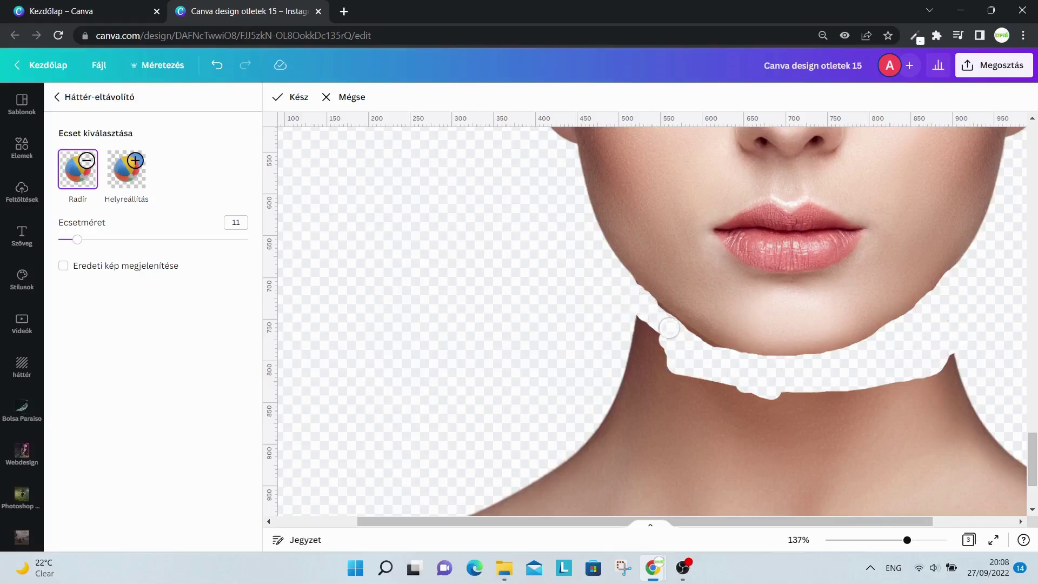
pyautogui.moveTo(655, 367)
pyautogui.mouseDown()
pyautogui.moveTo(634, 338)
pyautogui.moveTo(658, 345)
pyautogui.moveTo(641, 321)
pyautogui.moveTo(634, 342)
pyautogui.moveTo(648, 365)
pyautogui.mouseUp()
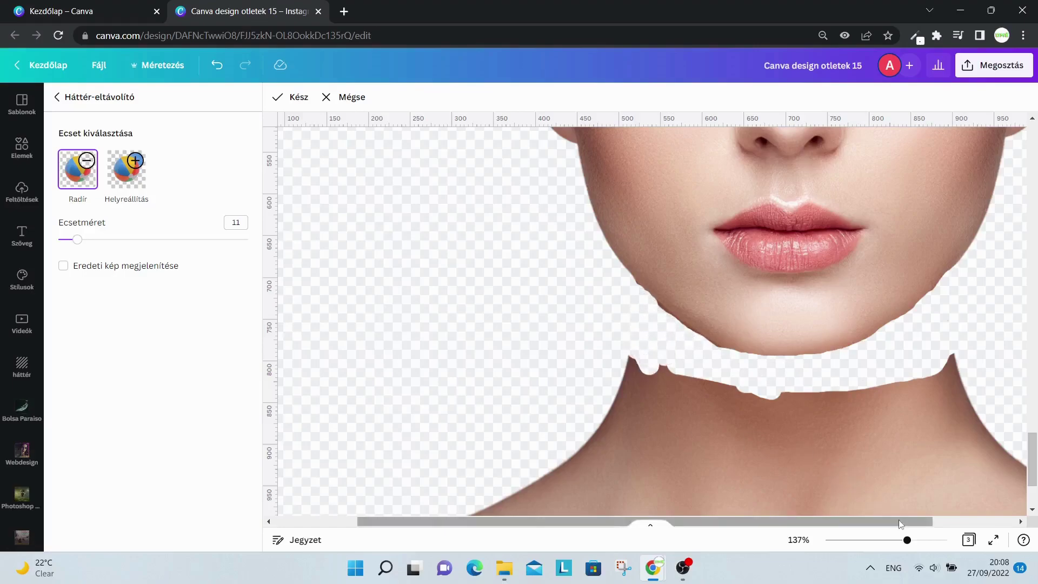
# Erase the remaining neck and shoulders below the chin with the eraser at brush size 56.
pyautogui.moveTo(907, 540); pyautogui.dragTo(888, 539)
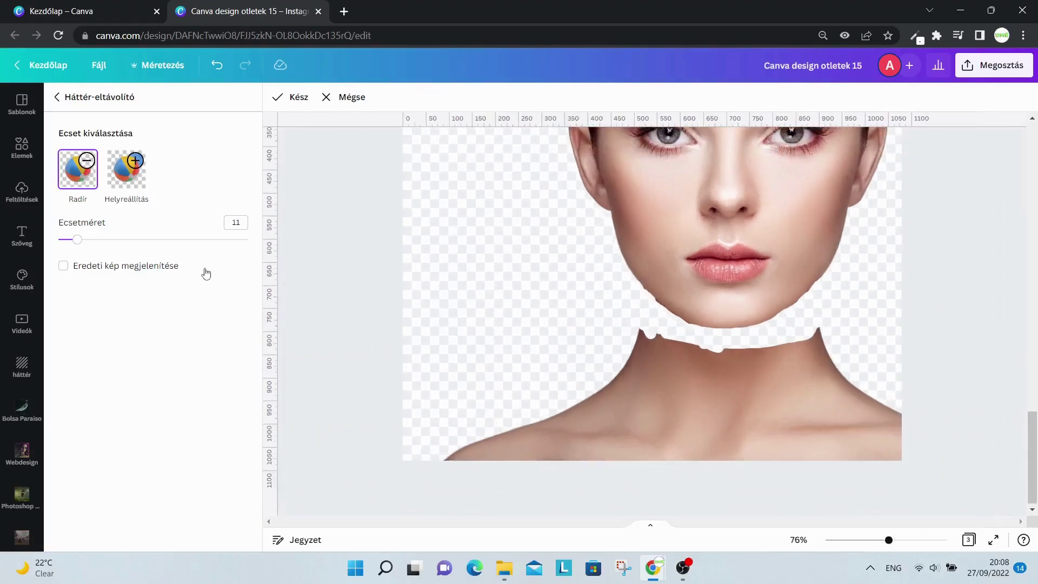
pyautogui.moveTo(83, 242); pyautogui.dragTo(165, 258)
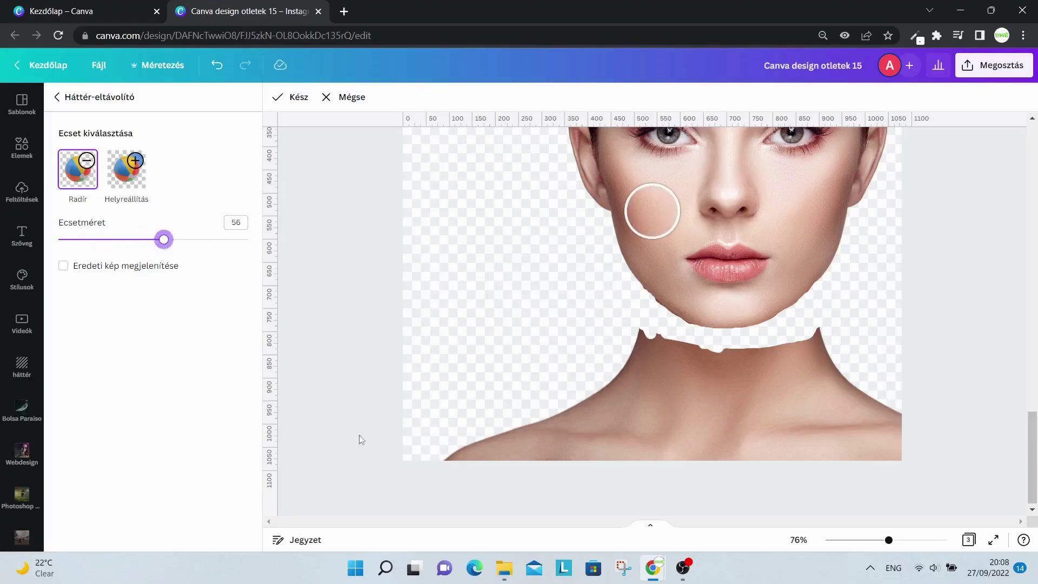
pyautogui.moveTo(565, 417)
pyautogui.mouseDown()
pyautogui.moveTo(435, 442)
pyautogui.moveTo(892, 447)
pyautogui.moveTo(814, 353)
pyautogui.moveTo(767, 414)
pyautogui.moveTo(618, 412)
pyautogui.moveTo(602, 390)
pyautogui.moveTo(645, 364)
pyautogui.moveTo(632, 352)
pyautogui.moveTo(730, 379)
pyautogui.moveTo(790, 375)
pyautogui.moveTo(806, 395)
pyautogui.moveTo(751, 376)
pyautogui.mouseUp()
# Smooth the cut edge of the jawline with the eraser at brush size 14 and finish the background removal.
pyautogui.moveTo(888, 539); pyautogui.dragTo(923, 539)
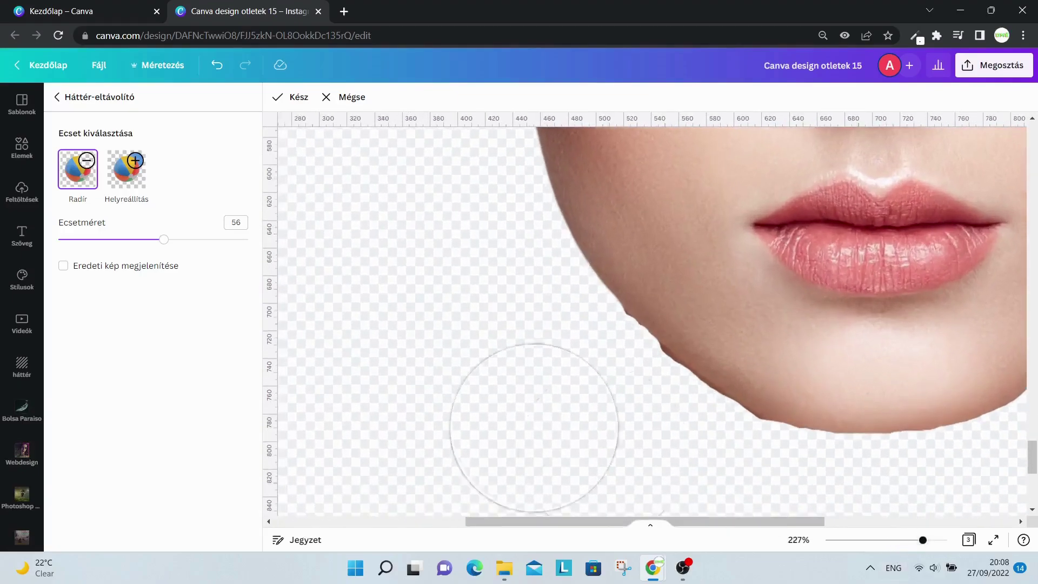
pyautogui.moveTo(160, 242); pyautogui.dragTo(83, 239)
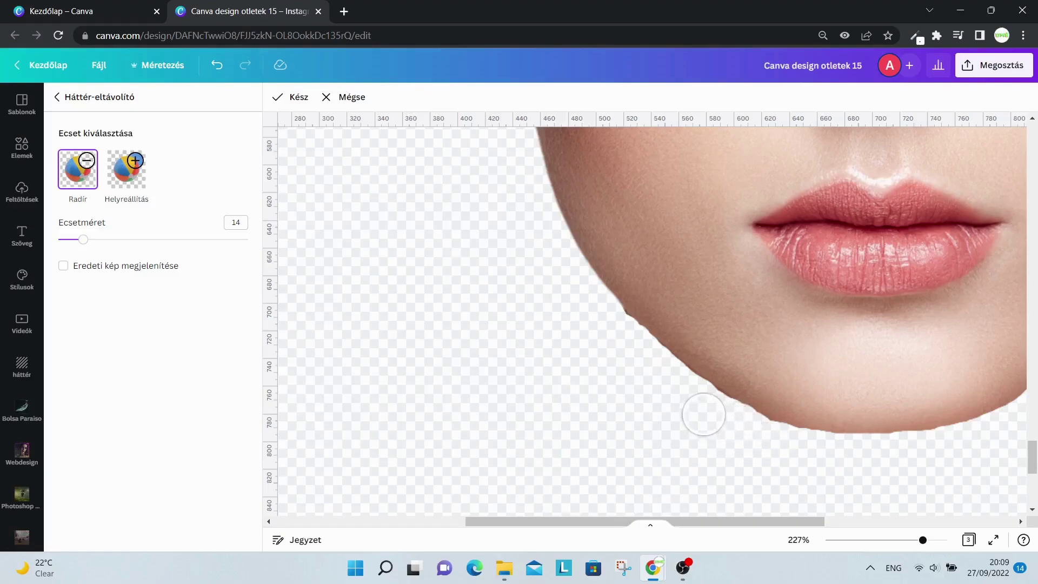
pyautogui.moveTo(782, 521); pyautogui.dragTo(884, 531)
pyautogui.press('Escape')
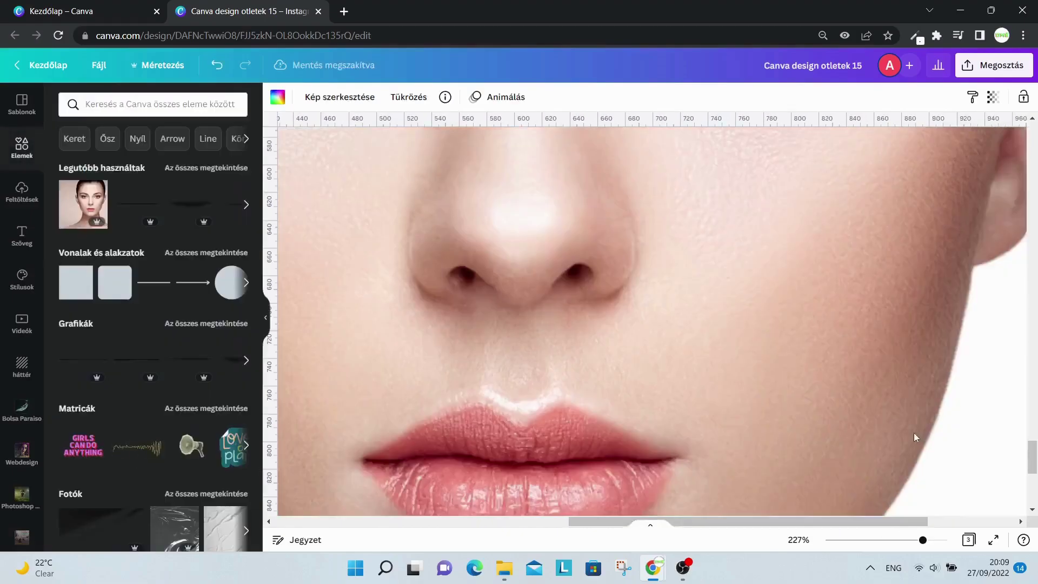
pyautogui.moveTo(913, 541); pyautogui.dragTo(869, 539)
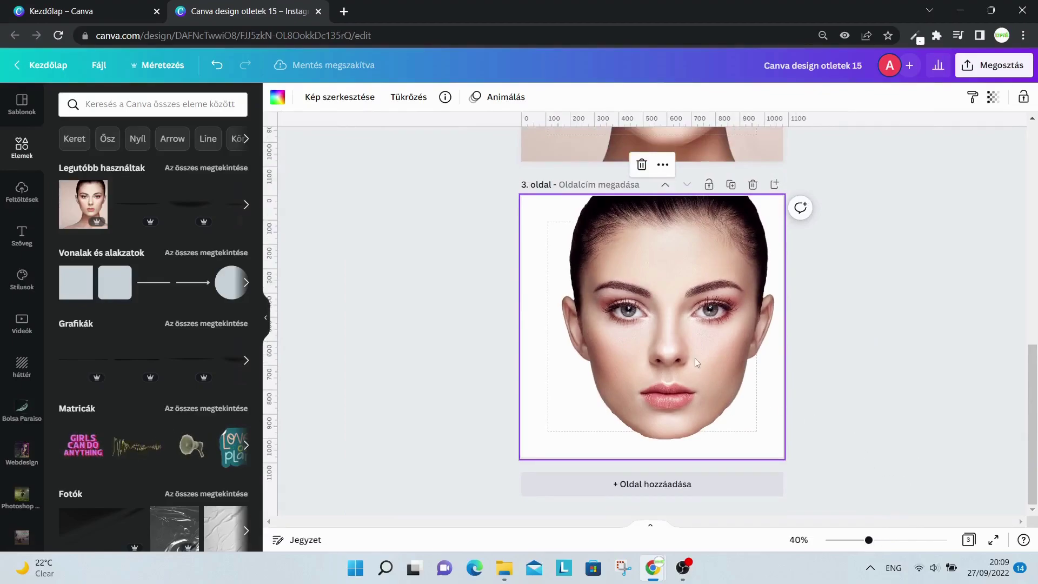
# Compare the original portrait on page 2 with the cut-out face on page 3.
pyautogui.scroll(7, 695, 358)
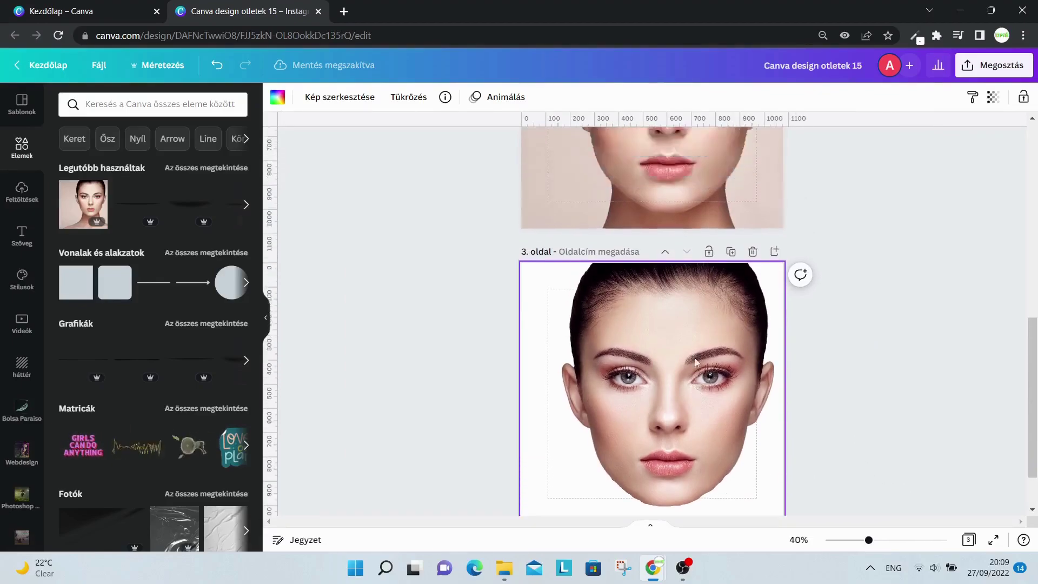
pyautogui.click(547, 343)
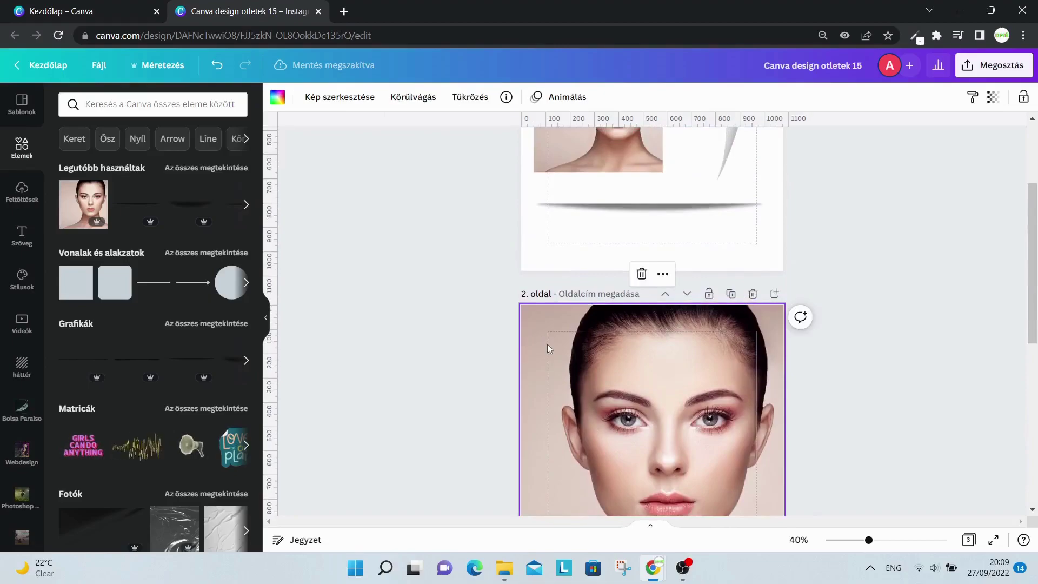
pyautogui.scroll(-7, 586, 339)
pyautogui.click(601, 366)
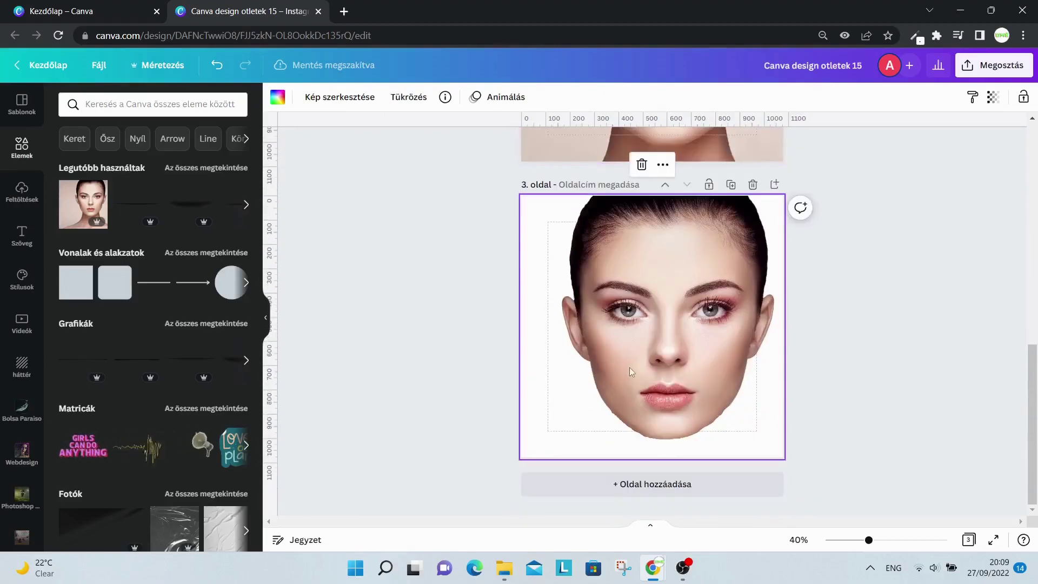
pyautogui.scroll(7, 628, 325)
pyautogui.click(621, 254)
pyautogui.scroll(-7, 634, 355)
pyautogui.click(637, 348)
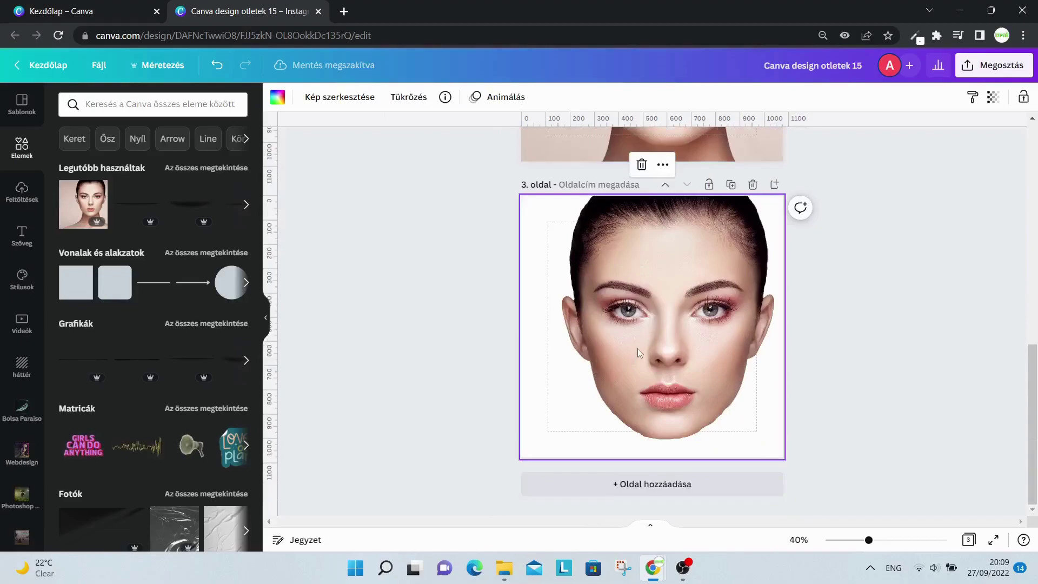
# Set the brightness (Fényerő) of the cut-out face on page 3 to -44 and its contrast (Kontraszt) to 44.
pyautogui.click(324, 98)
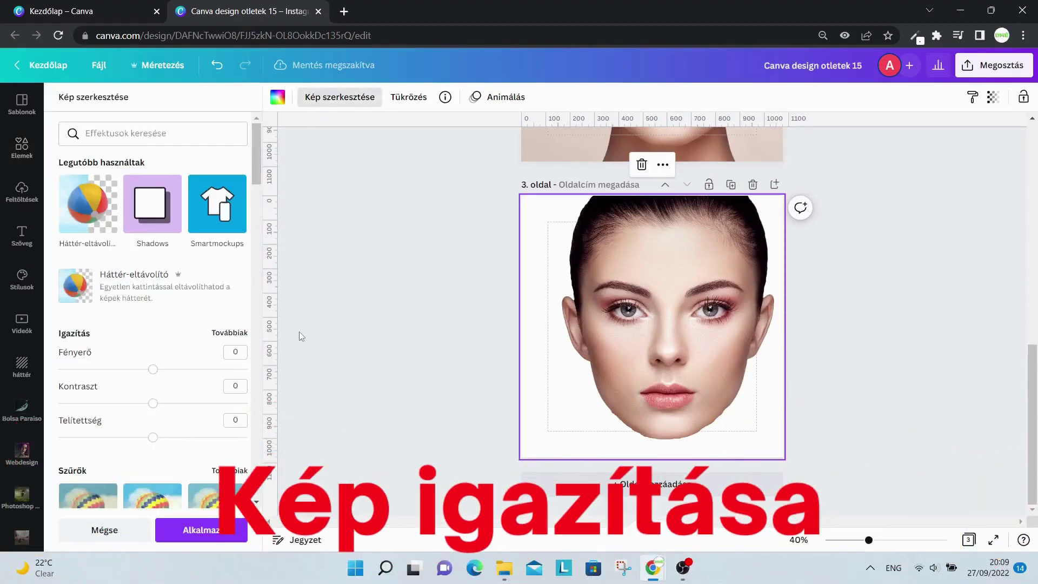
pyautogui.click(224, 333)
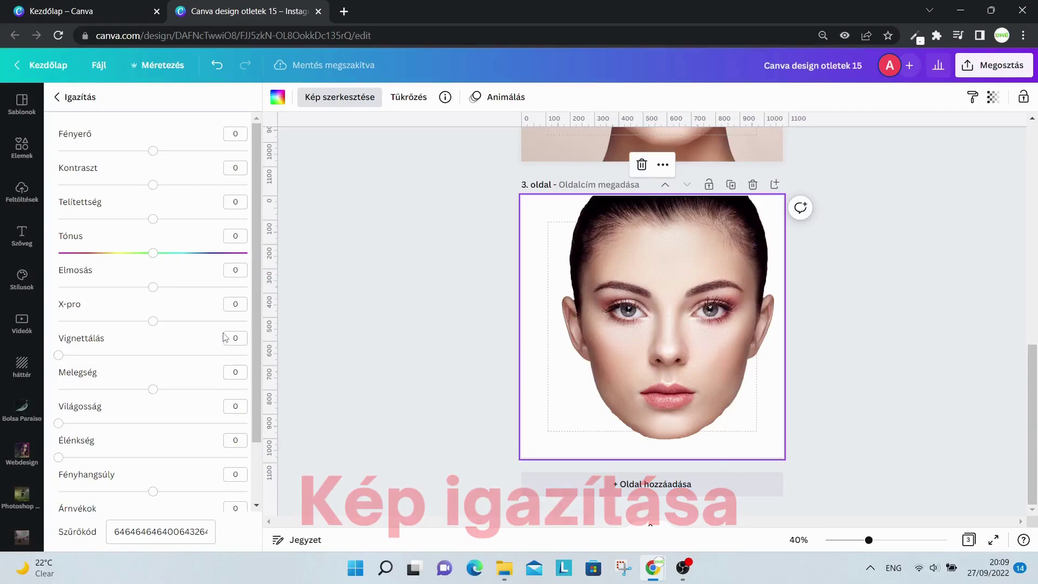
pyautogui.click(241, 134)
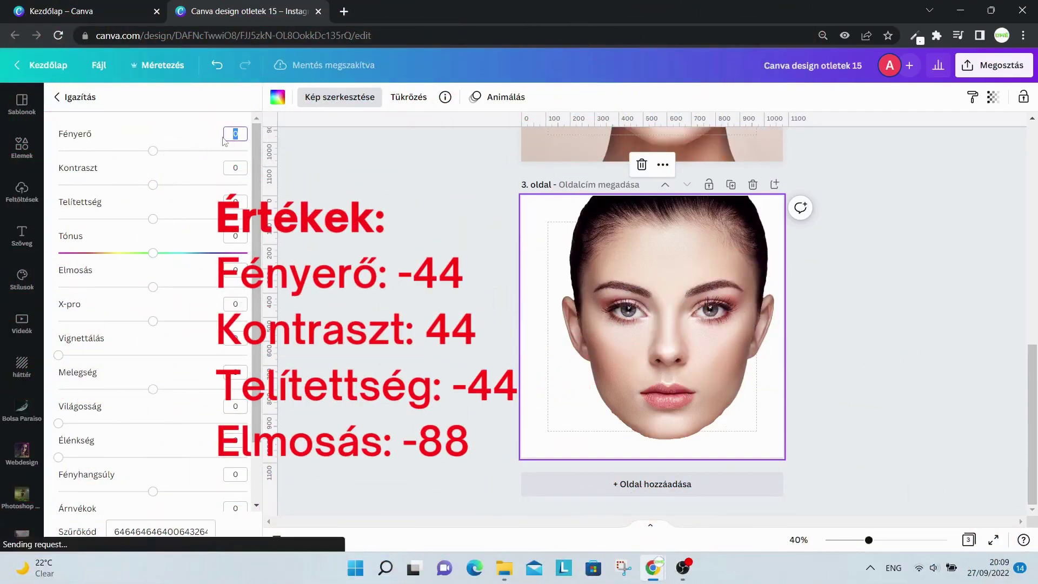
pyautogui.write('-')
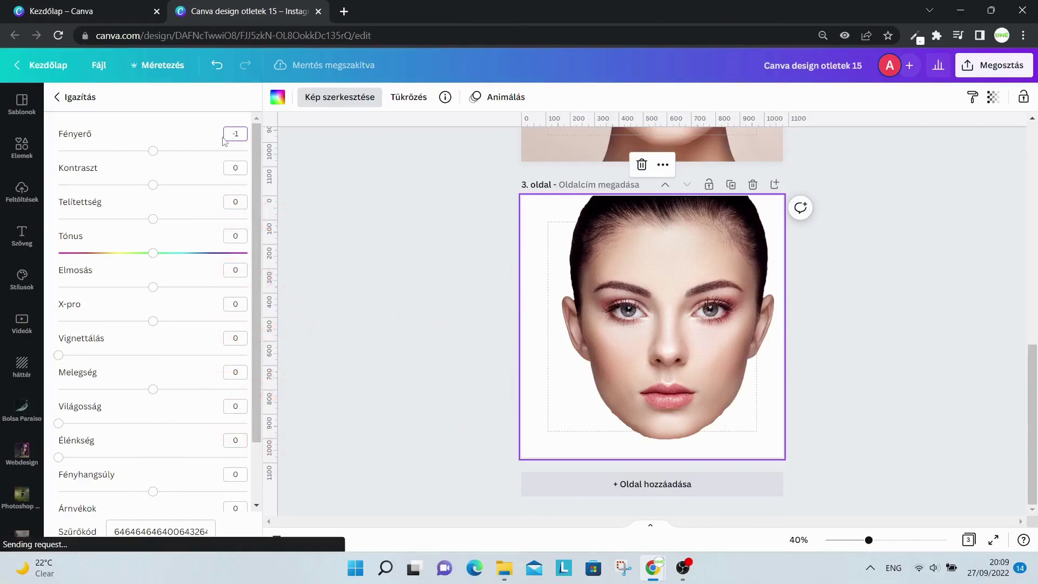
pyautogui.write('44')
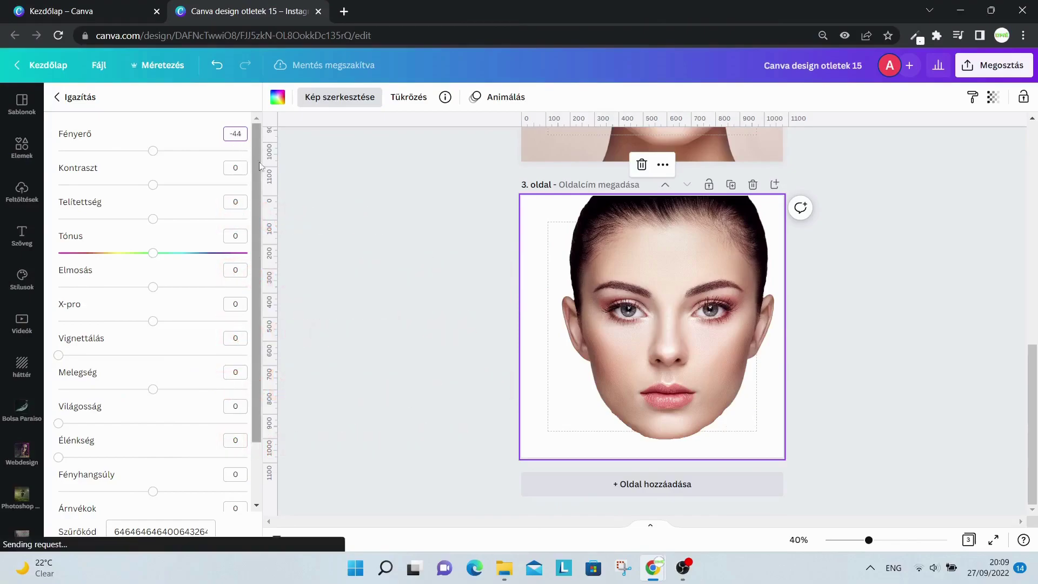
pyautogui.click(230, 169)
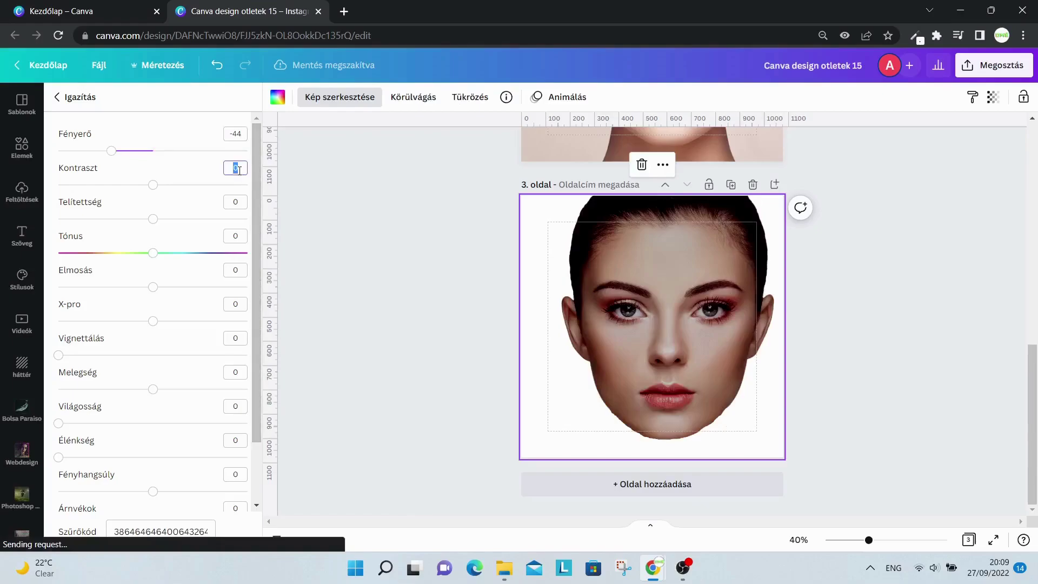
pyautogui.write('44')
# Set the cut-out face's saturation (Telítettség) to -44 and its blur (Elmosás) to -88.
pyautogui.click(246, 201)
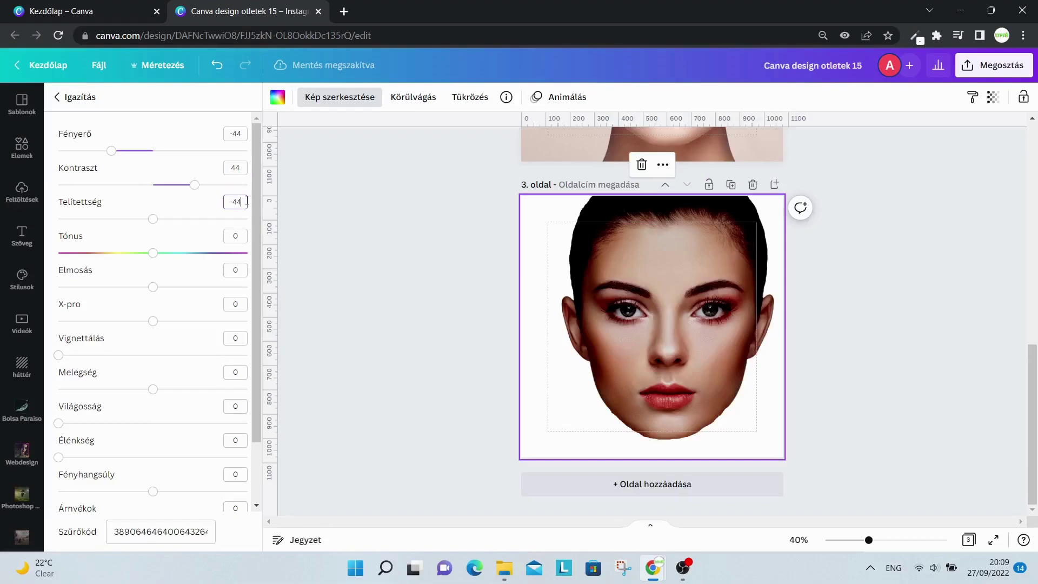
pyautogui.click(248, 271)
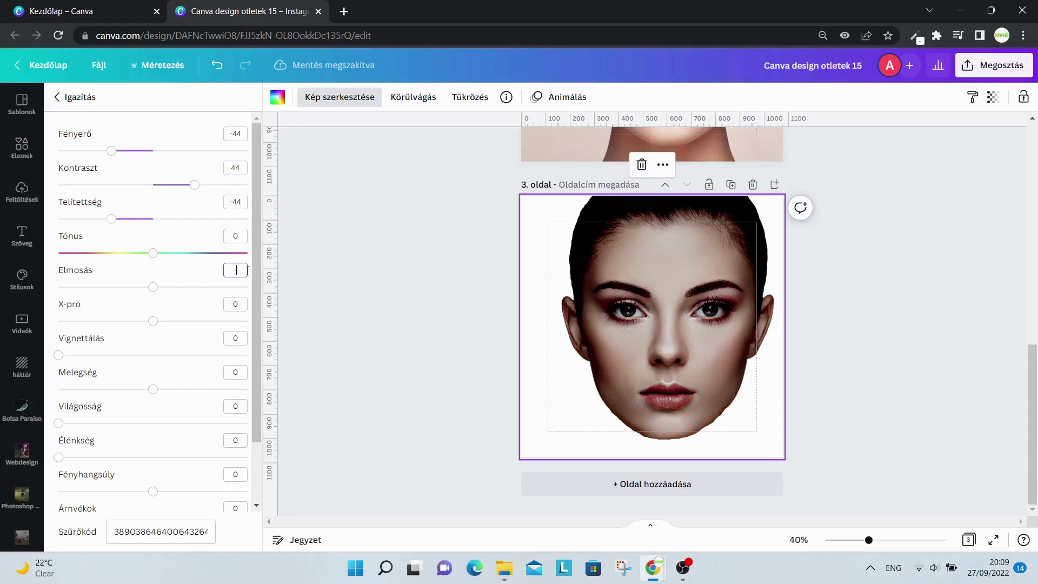
pyautogui.write('-88')
pyautogui.press('Escape')
pyautogui.scroll(1, 724, 393)
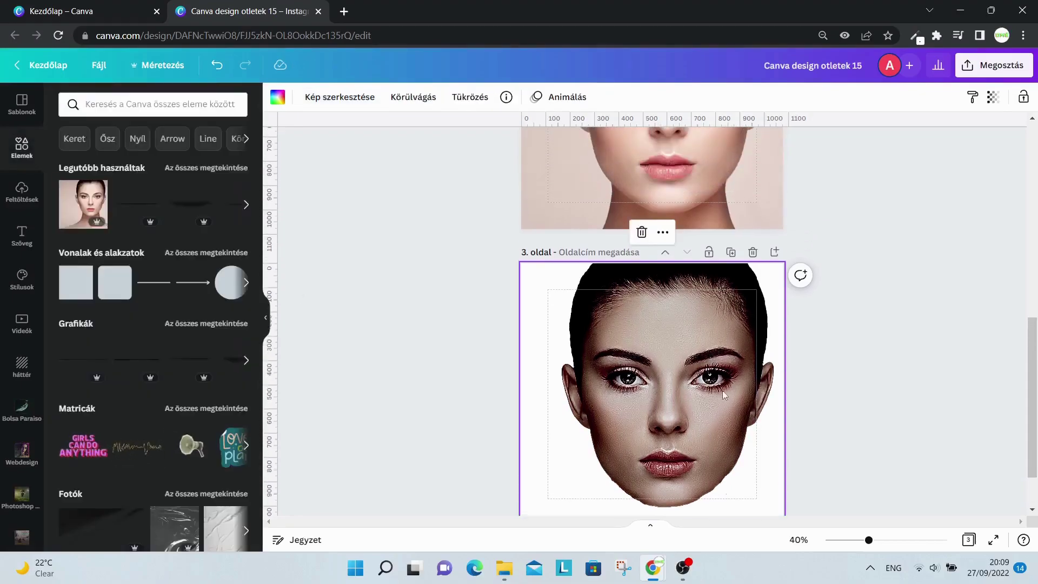
pyautogui.scroll(1, 698, 423)
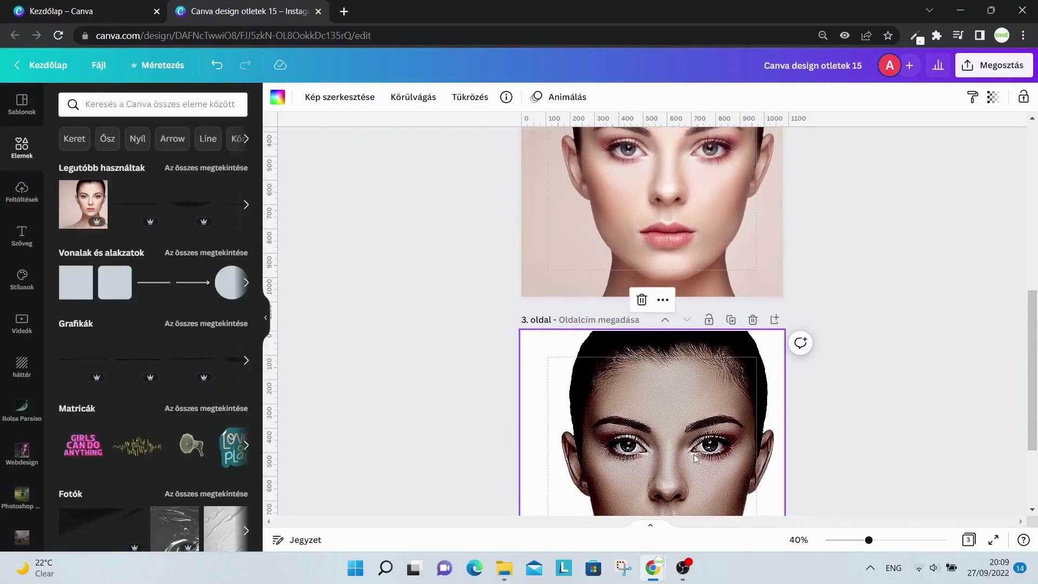
pyautogui.click(852, 429)
pyautogui.moveTo(669, 470); pyautogui.dragTo(682, 281)
pyautogui.scroll(-2, 721, 330)
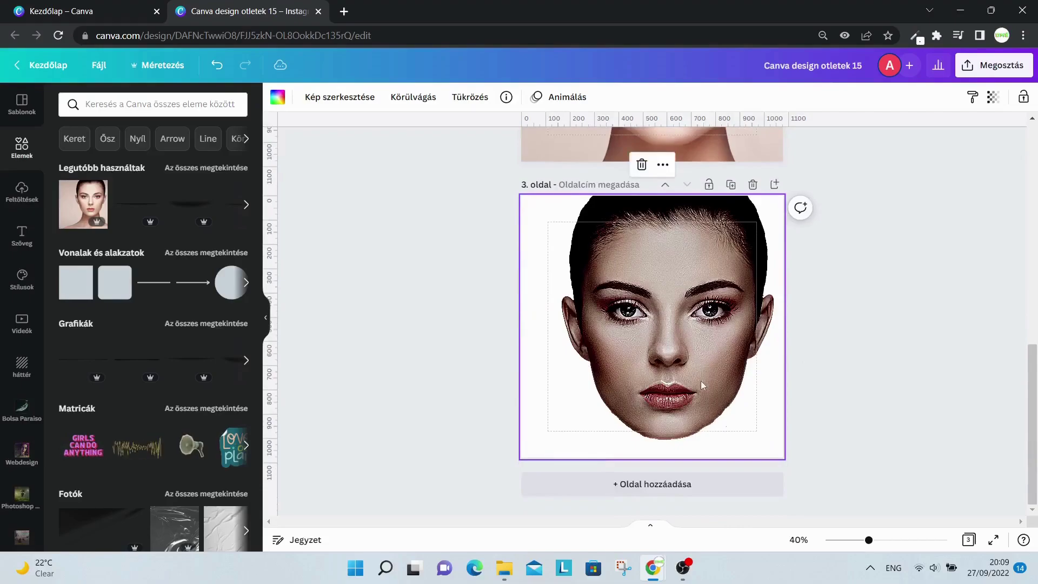
pyautogui.moveTo(701, 426); pyautogui.dragTo(720, 333)
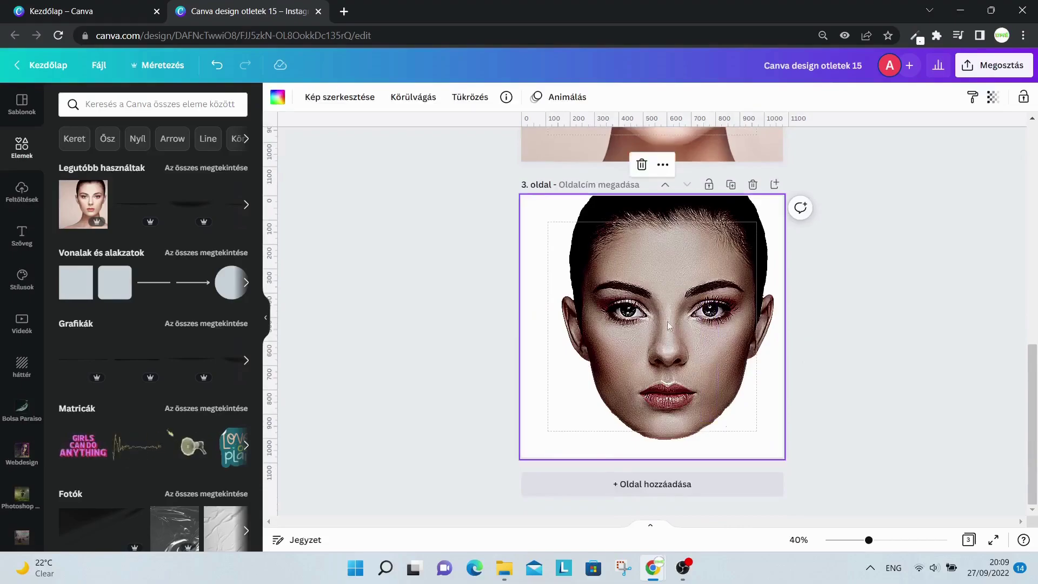
# Detach the cut-out face from the background of page 3 and move it onto the original portrait on page 2.
pyautogui.scroll(3, 658, 275)
pyautogui.rightClick(667, 439)
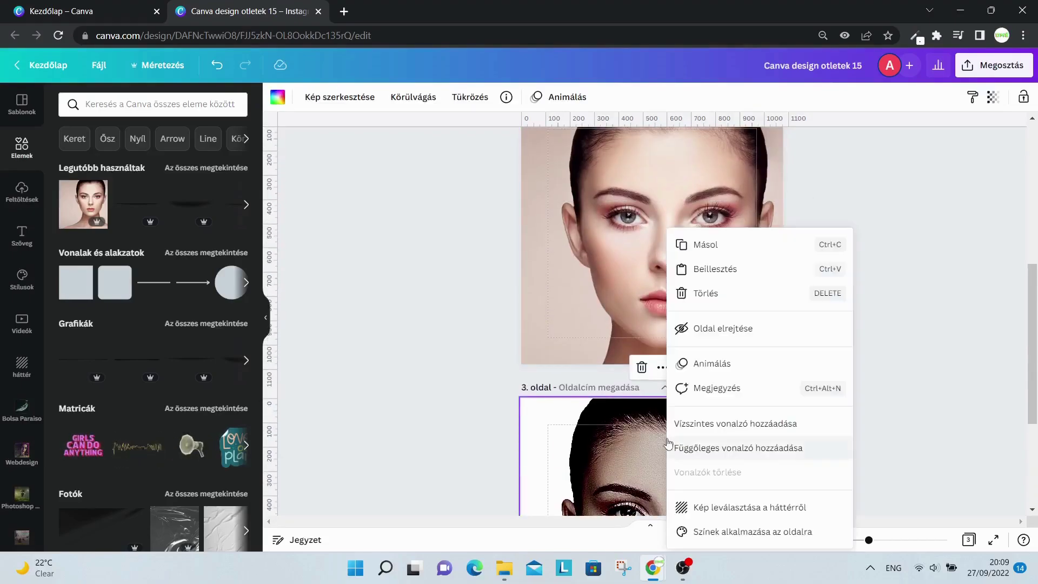
pyautogui.click(789, 506)
pyautogui.scroll(-2, 757, 460)
pyautogui.moveTo(692, 422); pyautogui.dragTo(663, 346)
pyautogui.scroll(2, 698, 359)
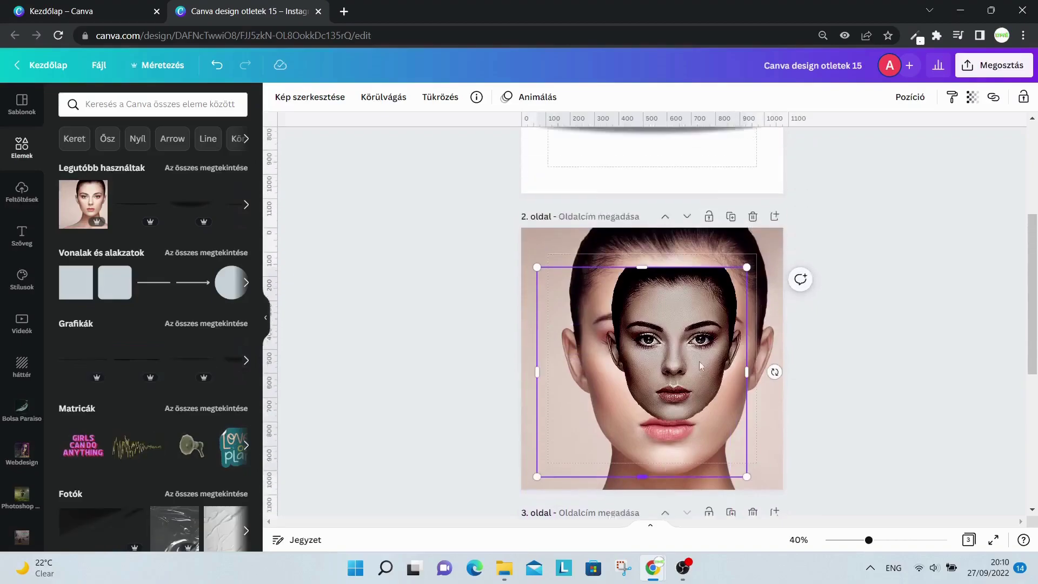
# Enlarge the cut-out face to cover the portrait on page 2 and crop its lower edge near the page's end.
pyautogui.moveTo(744, 484); pyautogui.dragTo(820, 513)
pyautogui.moveTo(682, 409)
pyautogui.mouseDown()
pyautogui.moveTo(655, 407)
pyautogui.moveTo(665, 408)
pyautogui.mouseUp()
pyautogui.scroll(-1, 834, 368)
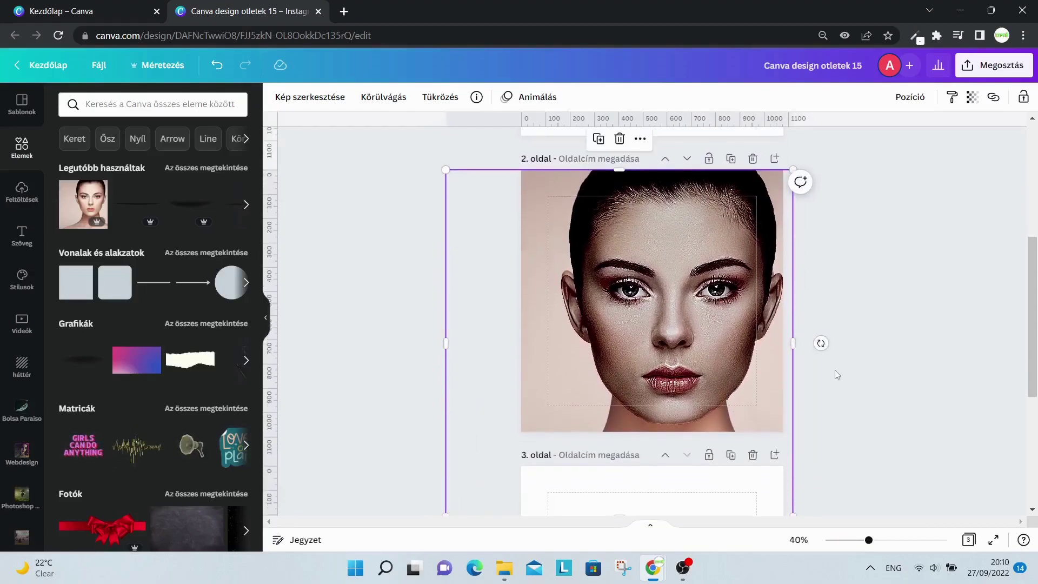
pyautogui.scroll(-2, 851, 382)
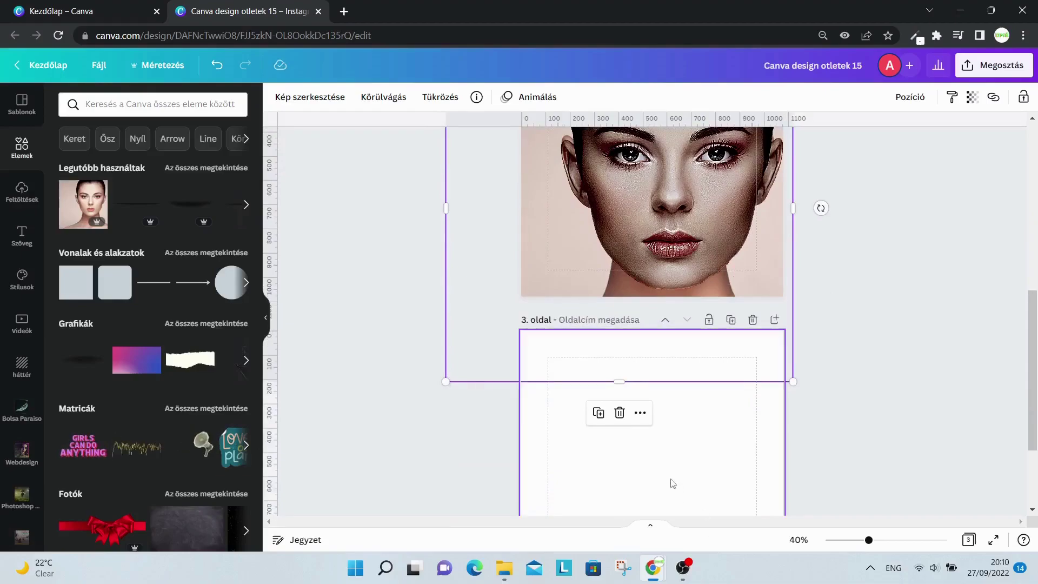
pyautogui.moveTo(666, 383); pyautogui.dragTo(665, 292)
pyautogui.scroll(2, 908, 314)
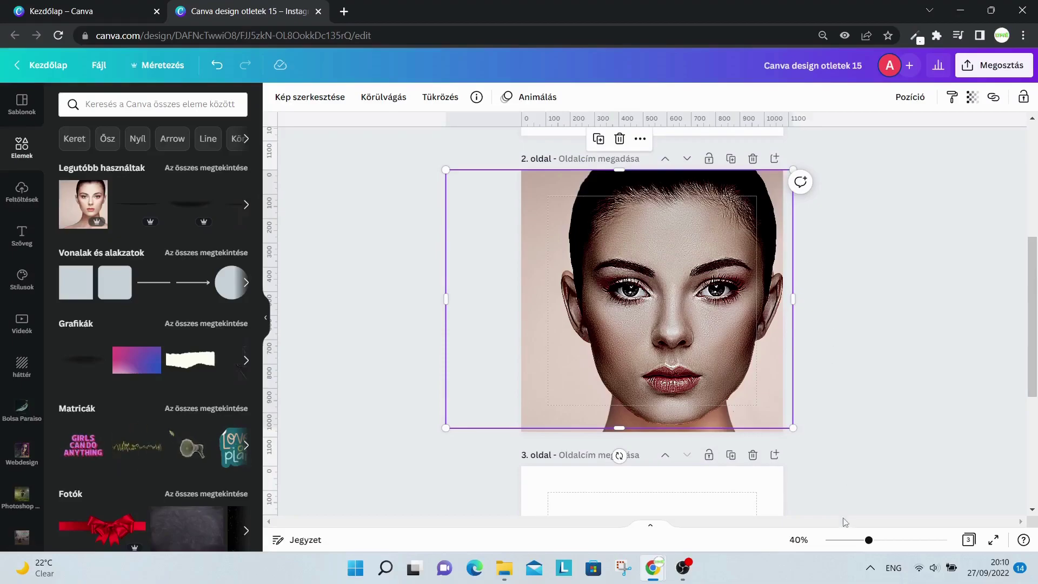
# Lower the transparency (Áttetszőség) of the cut-out face on page 2 to 40.
pyautogui.moveTo(872, 543); pyautogui.dragTo(888, 547)
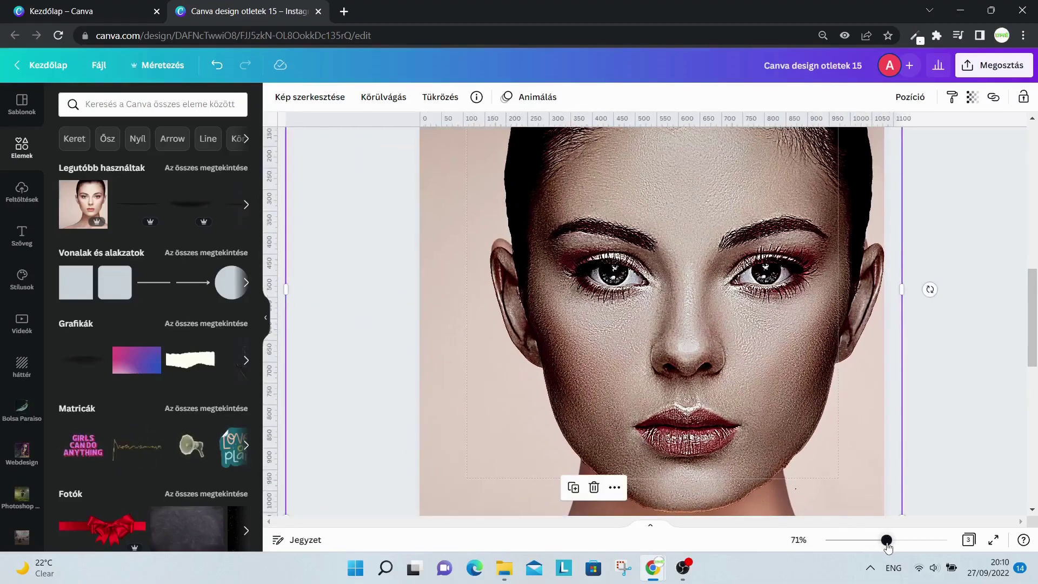
pyautogui.click(971, 98)
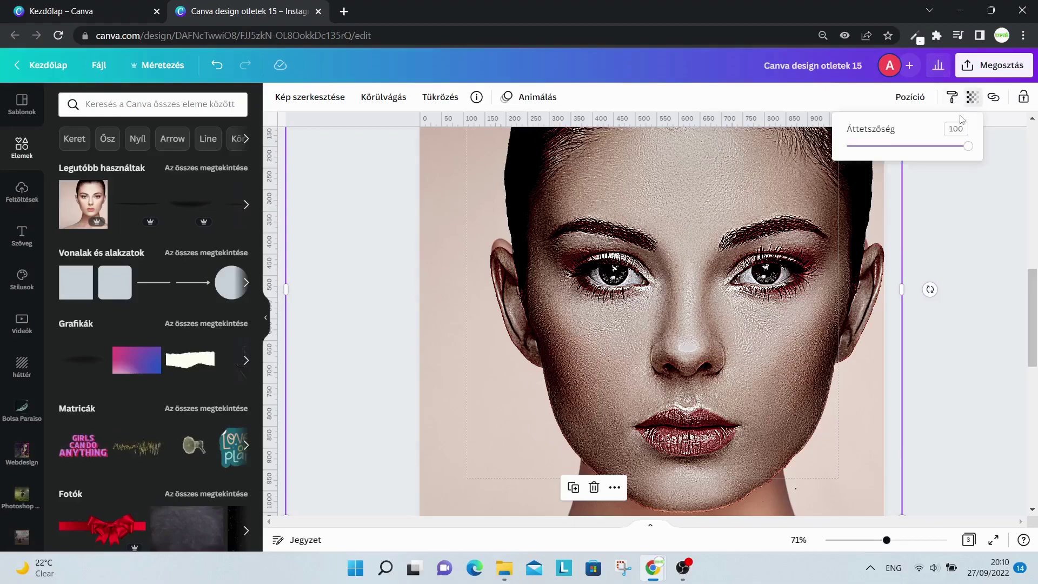
pyautogui.click(960, 153)
pyautogui.moveTo(960, 150); pyautogui.dragTo(893, 184)
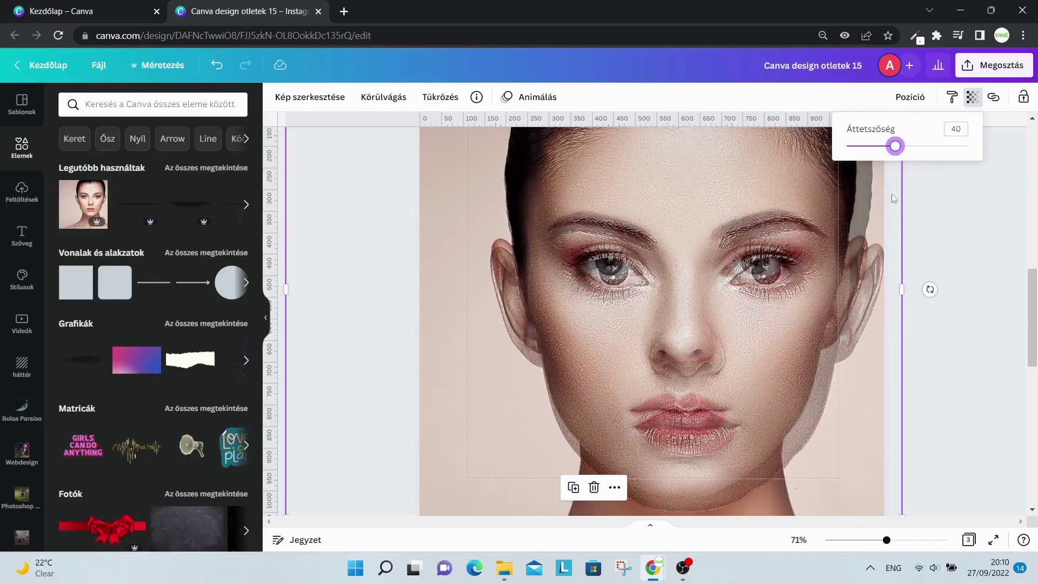
# Resize and reposition the semi-transparent face until its eyes, nose and mouth align with the portrait beneath.
pyautogui.scroll(-3, 805, 320)
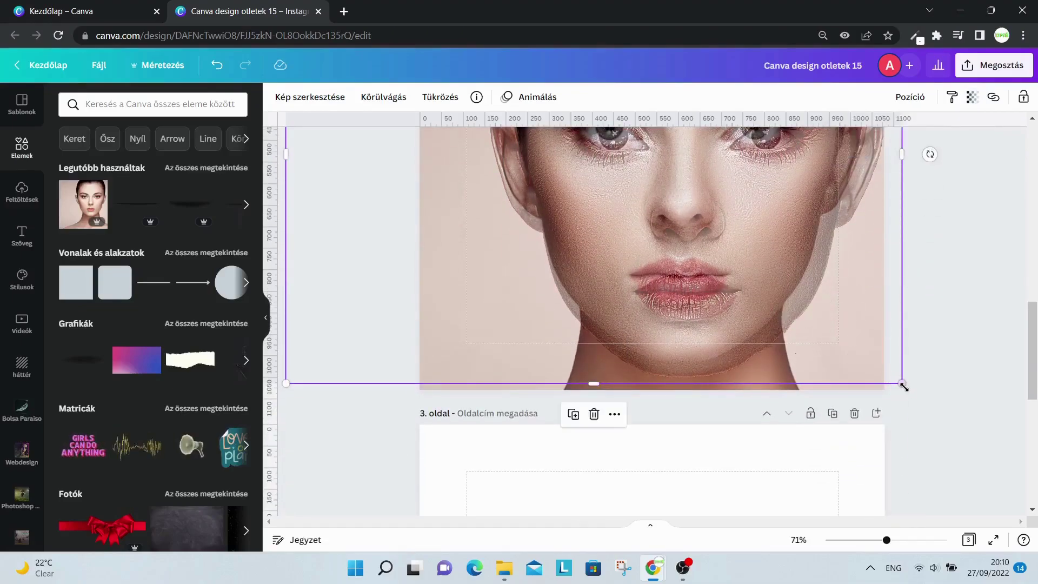
pyautogui.moveTo(903, 386); pyautogui.dragTo(850, 343)
pyautogui.scroll(-2, 822, 316)
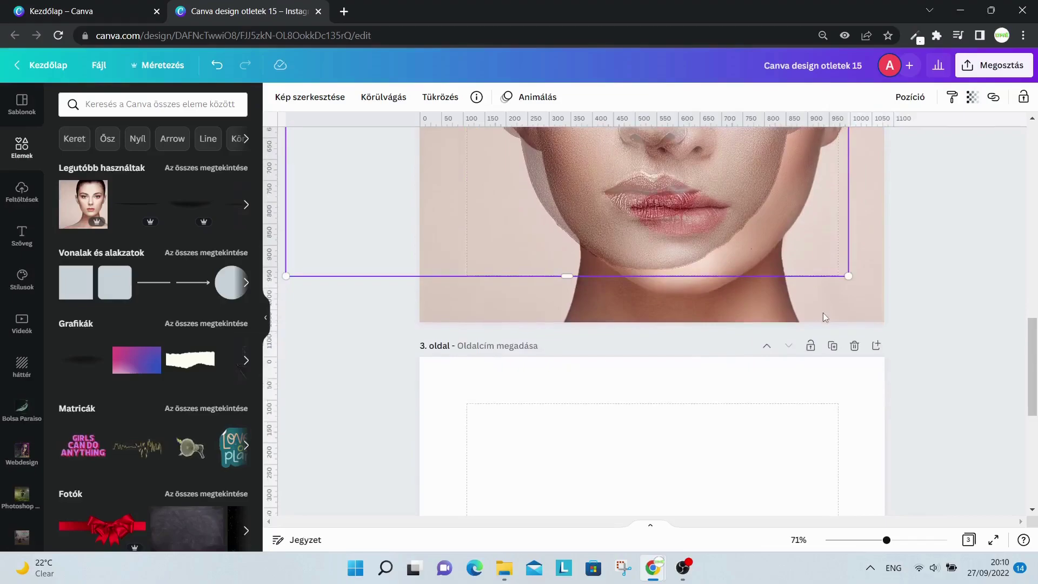
pyautogui.scroll(5, 639, 280)
pyautogui.moveTo(639, 280); pyautogui.dragTo(640, 283)
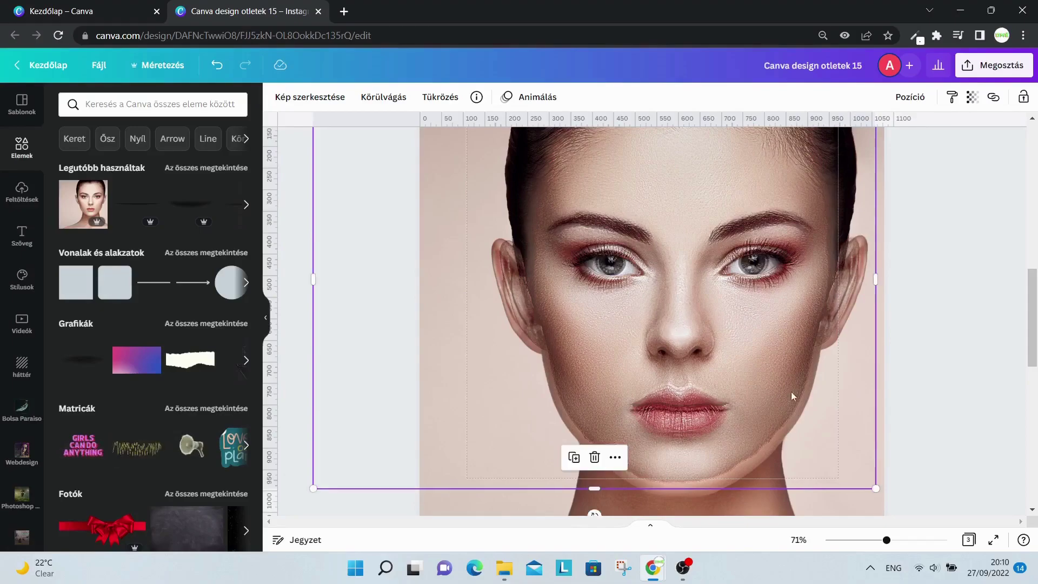
pyautogui.scroll(-2, 929, 422)
pyautogui.moveTo(876, 420)
pyautogui.mouseDown()
pyautogui.moveTo(894, 436)
pyautogui.moveTo(885, 430)
pyautogui.mouseUp()
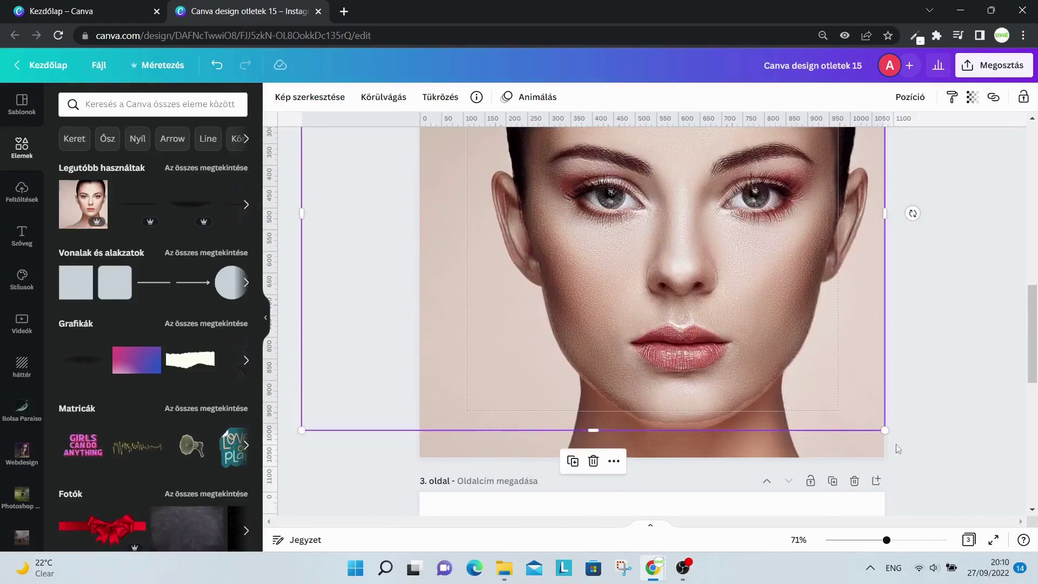
pyautogui.click(962, 426)
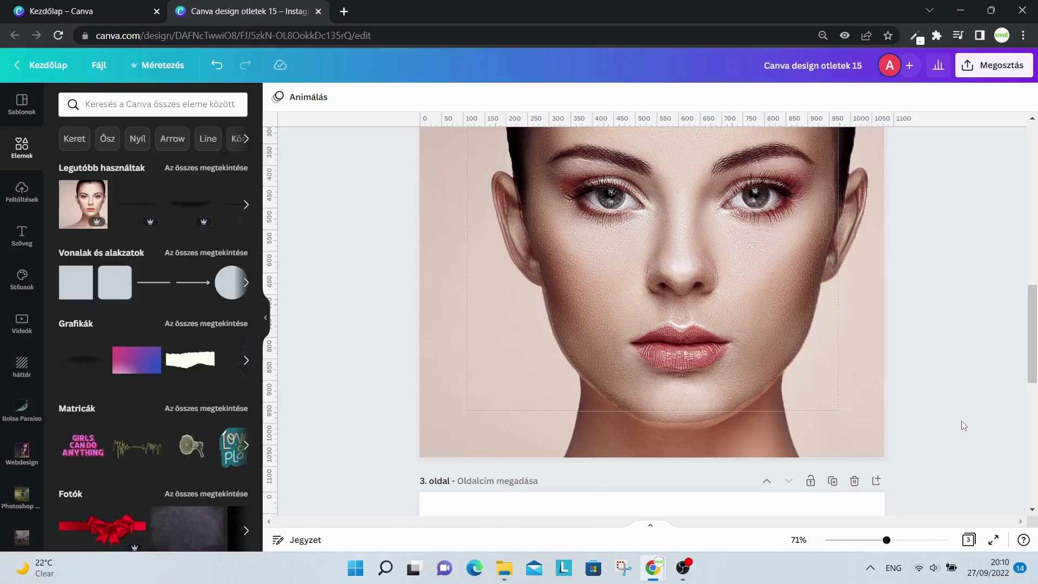
# Inspect the overlaid face along the jawline and set its transparency (Áttetszőség) to 56.
pyautogui.scroll(-2, 932, 400)
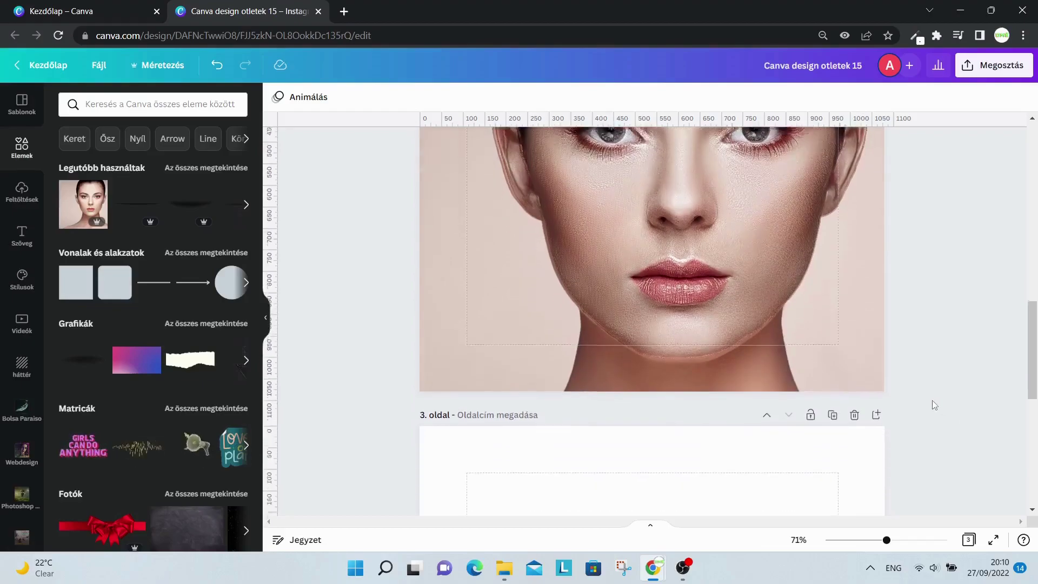
pyautogui.scroll(4, 932, 400)
pyautogui.scroll(-3, 932, 400)
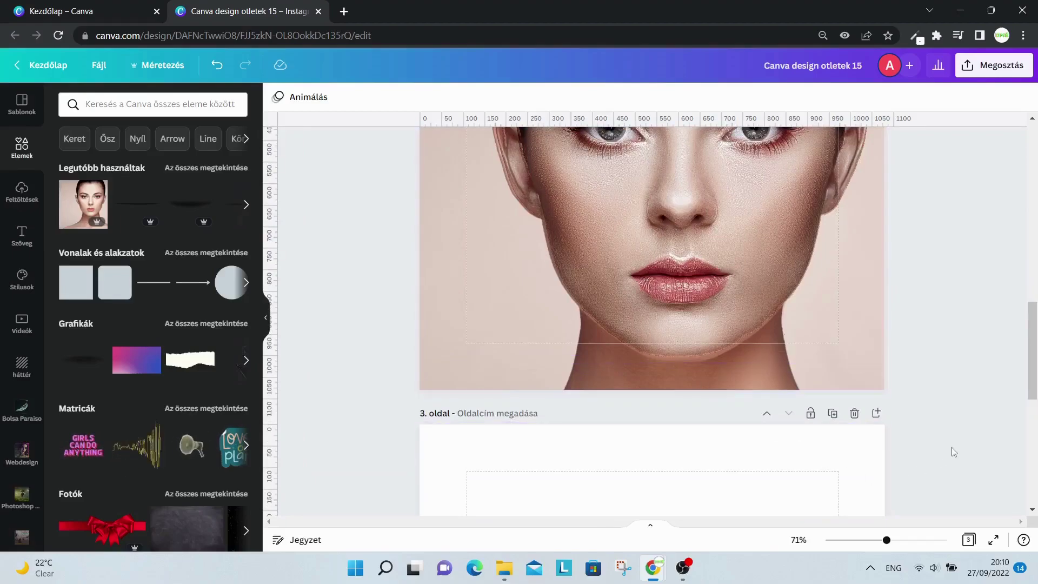
pyautogui.scroll(3, 953, 452)
pyautogui.click(734, 385)
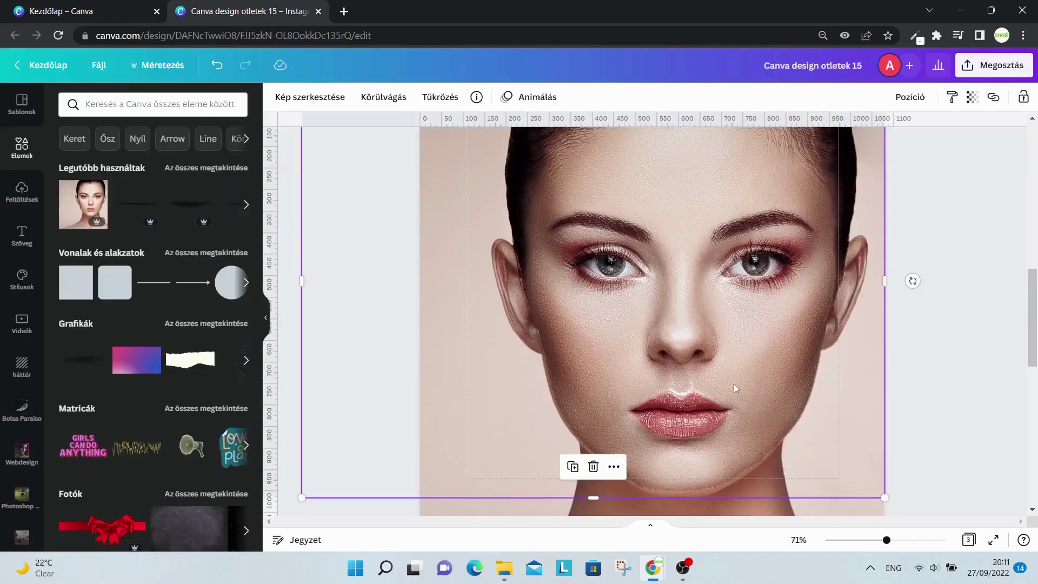
pyautogui.click(972, 98)
pyautogui.moveTo(901, 152); pyautogui.dragTo(912, 171)
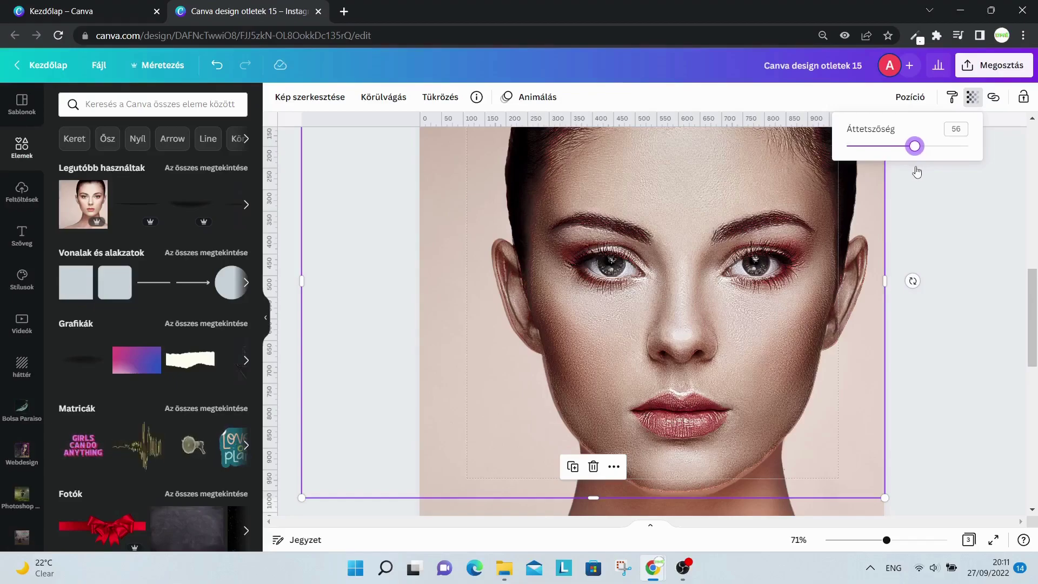
pyautogui.press('Escape')
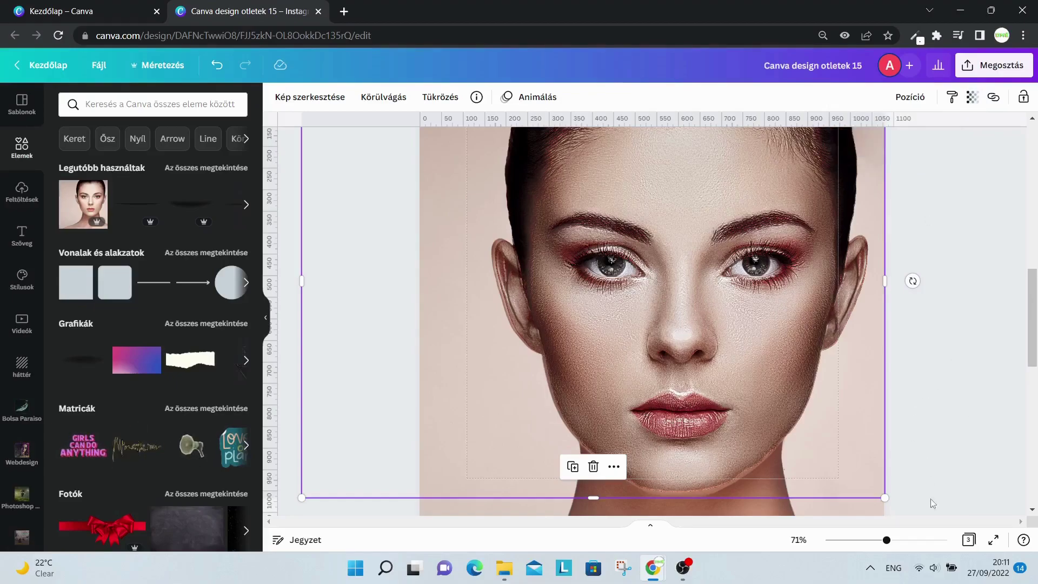
# Try moving the semi-transparent face back onto blank page 3, then undo the overlay changes.
pyautogui.moveTo(886, 542); pyautogui.dragTo(867, 542)
pyautogui.scroll(-4, 610, 210)
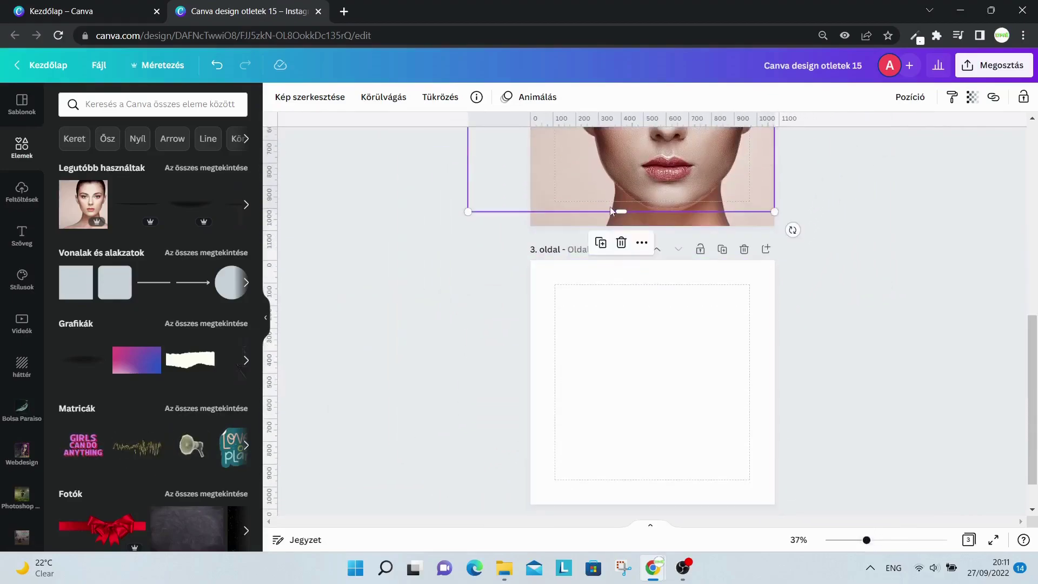
pyautogui.moveTo(583, 178); pyautogui.dragTo(627, 426)
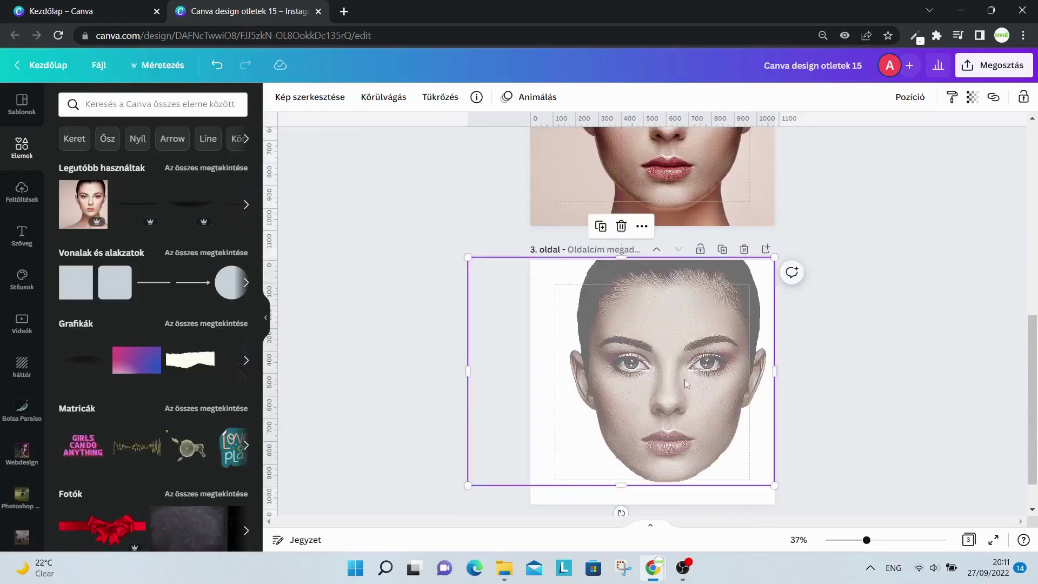
pyautogui.hotkey('ctrl', 'z')
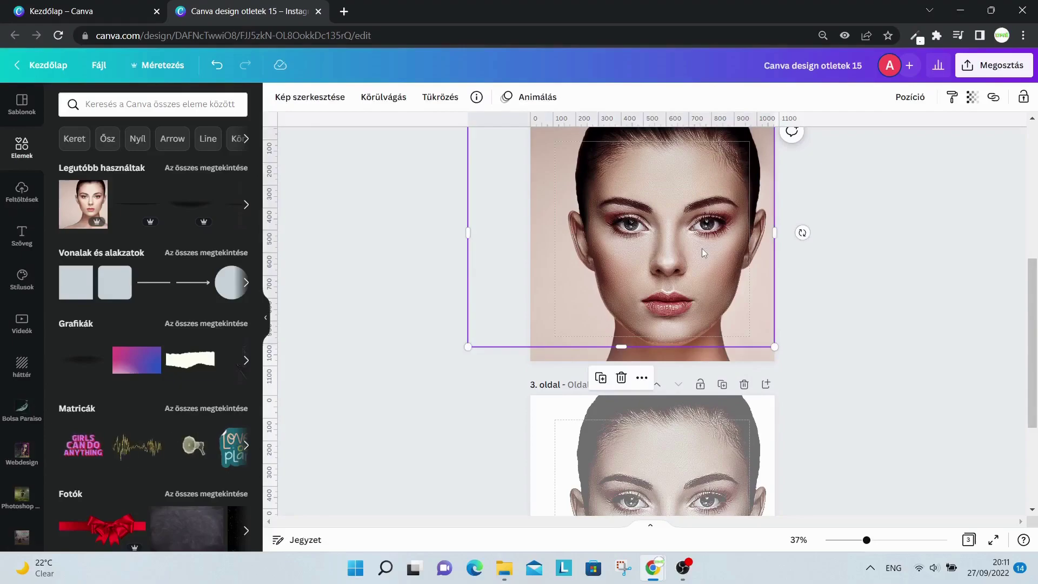
pyautogui.hotkey('ctrl', 'z')
# Review the full list of image adjustment (Igazítás) values of the dark face on page 3.
pyautogui.click(704, 293)
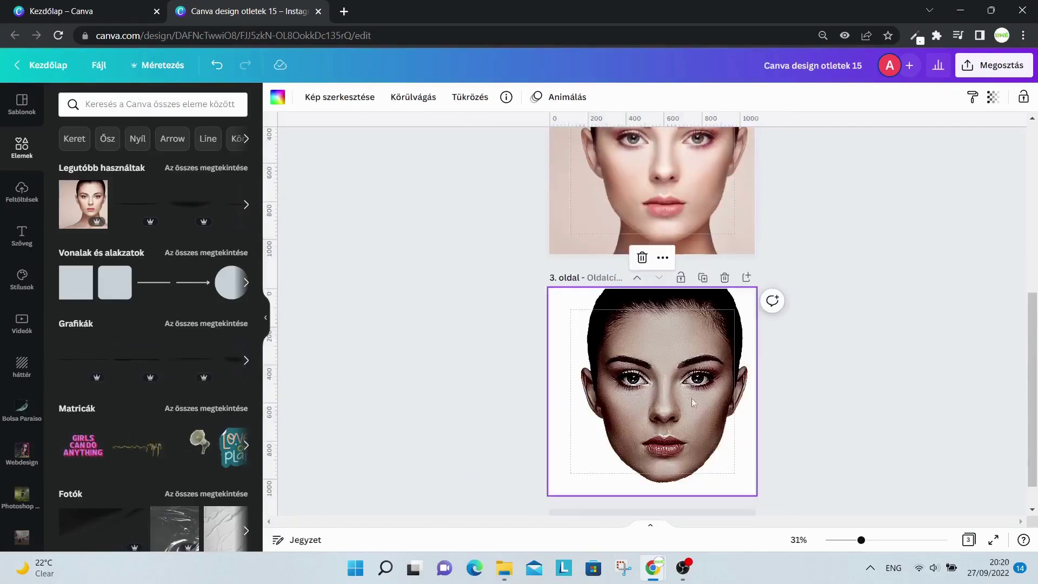
pyautogui.click(319, 100)
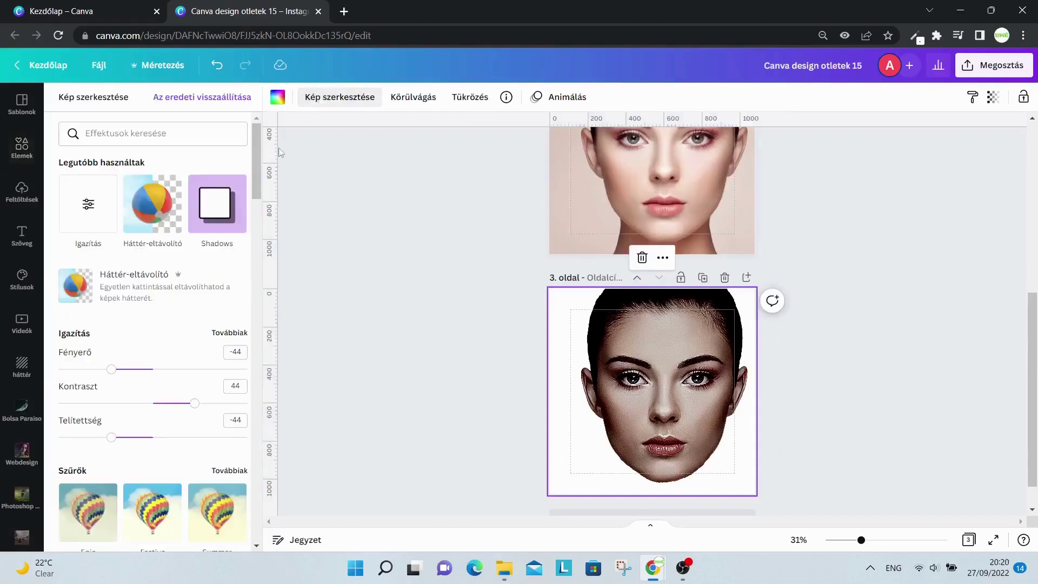
pyautogui.click(235, 333)
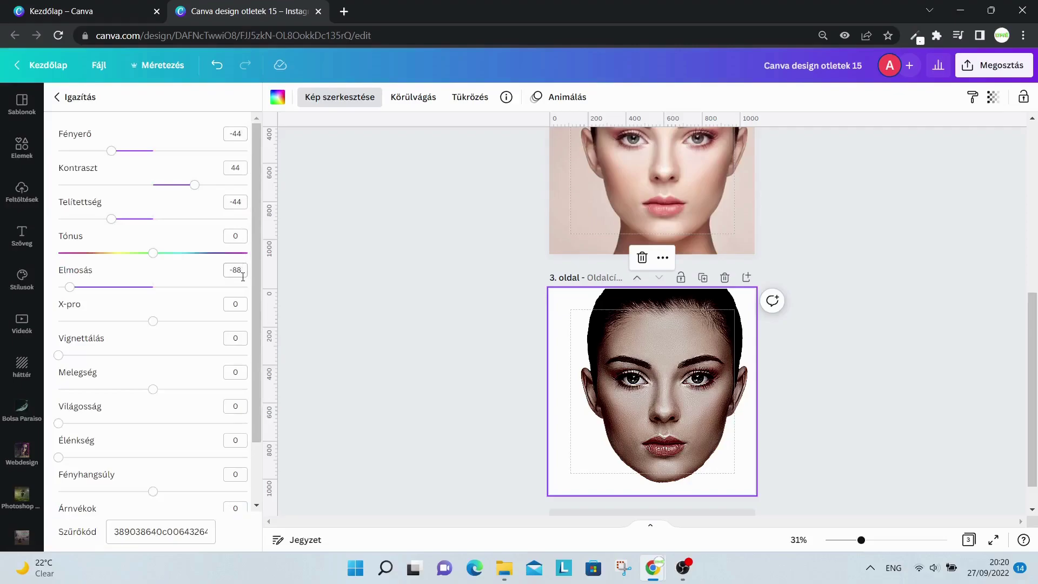
pyautogui.click(895, 361)
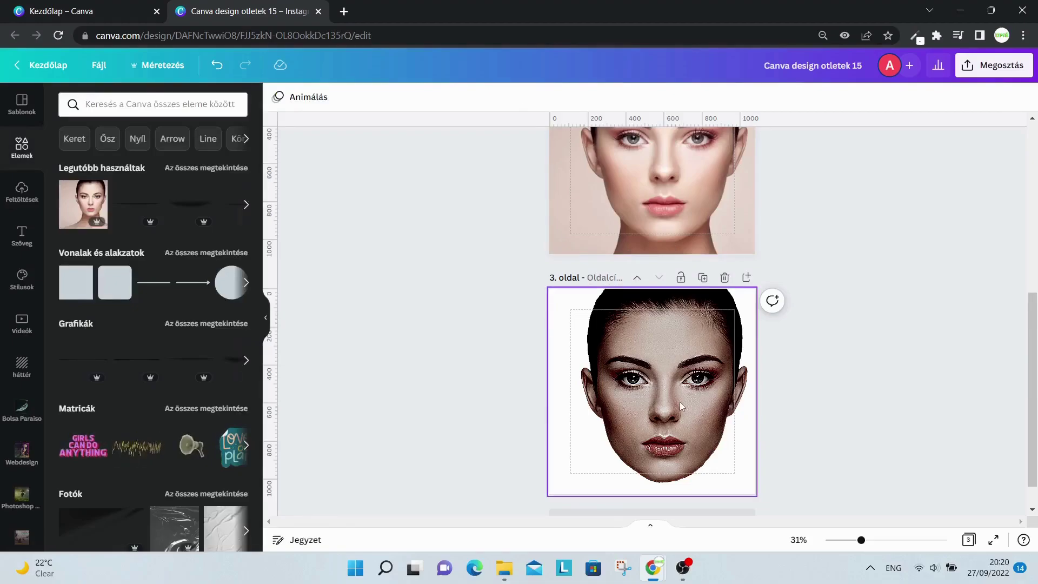
# Add a square shape to page 3 and stretch it into a full-height vertical strip about 324 wide and 1080 high.
pyautogui.click(84, 295)
pyautogui.moveTo(666, 363); pyautogui.dragTo(668, 289)
pyautogui.moveTo(860, 540)
pyautogui.mouseDown()
pyautogui.moveTo(896, 540)
pyautogui.moveTo(880, 539)
pyautogui.mouseUp()
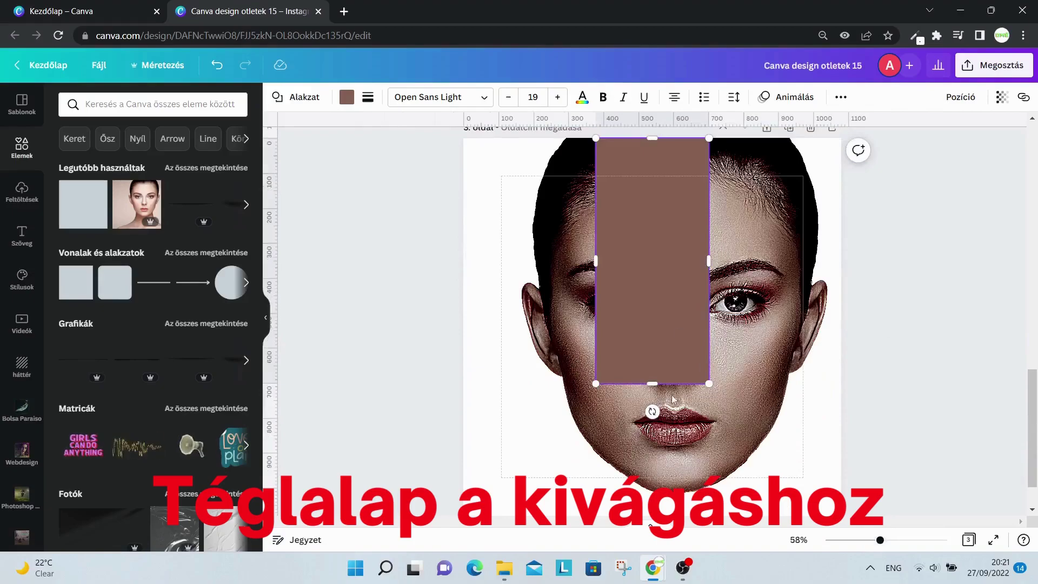
pyautogui.moveTo(666, 384); pyautogui.dragTo(666, 515)
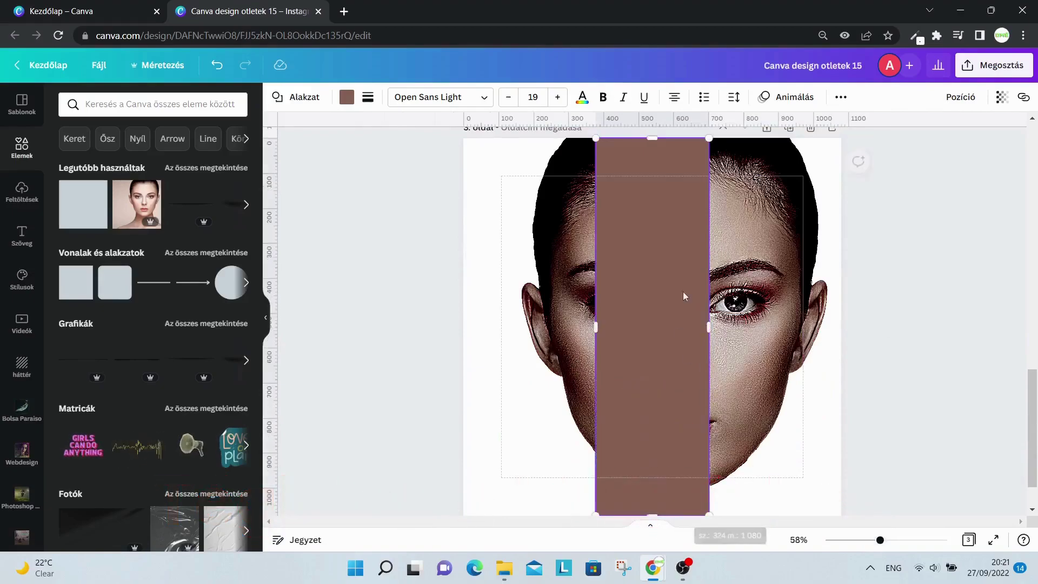
# Fill the vertical strip with yellow and tilt it clockwise across the face.
pyautogui.click(346, 98)
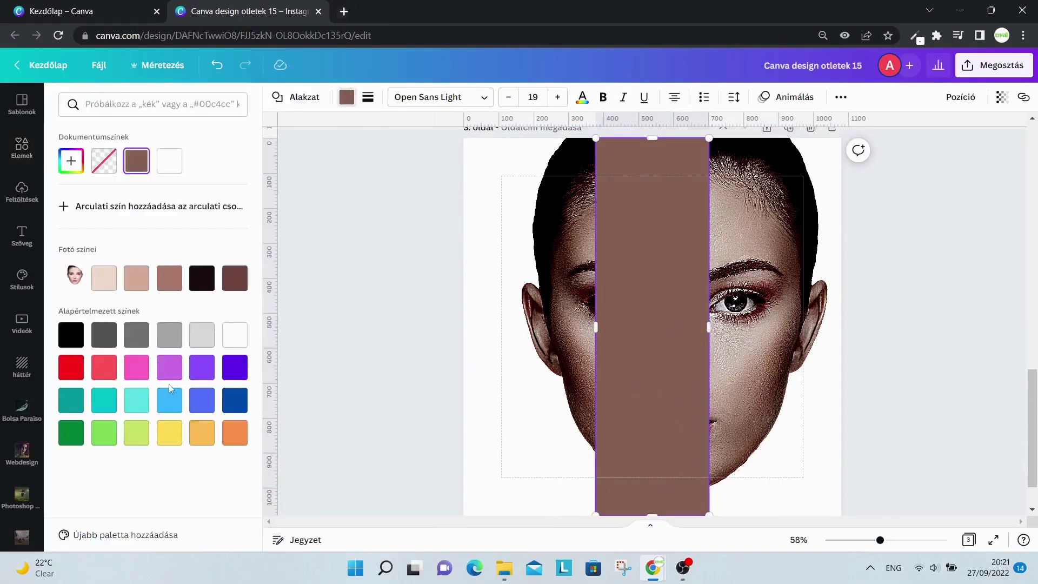
pyautogui.click(167, 438)
pyautogui.scroll(-2, 651, 331)
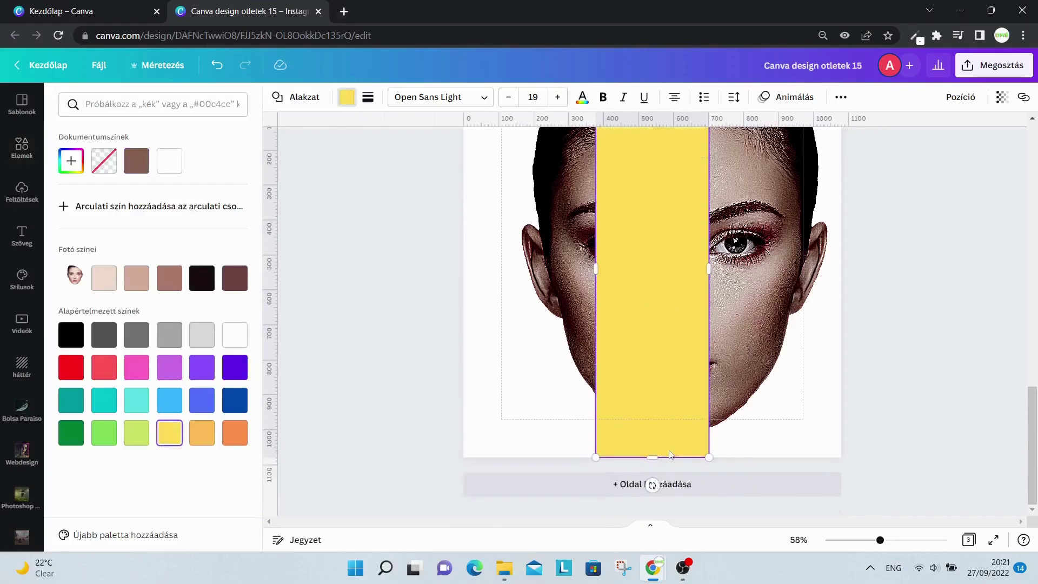
pyautogui.moveTo(653, 485); pyautogui.dragTo(611, 481)
pyautogui.moveTo(884, 537); pyautogui.dragTo(859, 540)
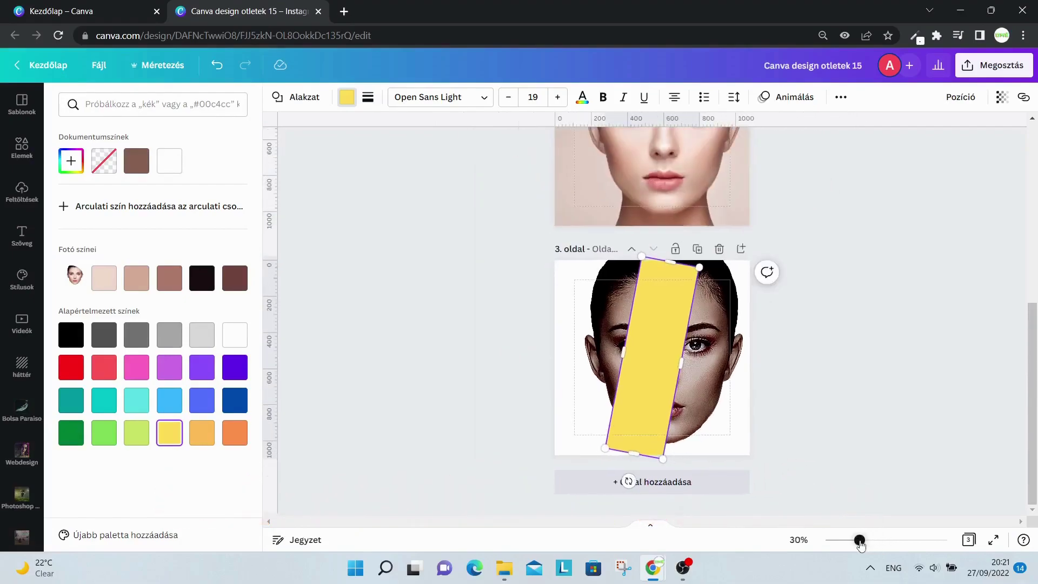
# Place the yellow strip over the right half of the face at about 9° and lengthen it past the page's lower edge.
pyautogui.moveTo(670, 368); pyautogui.dragTo(718, 368)
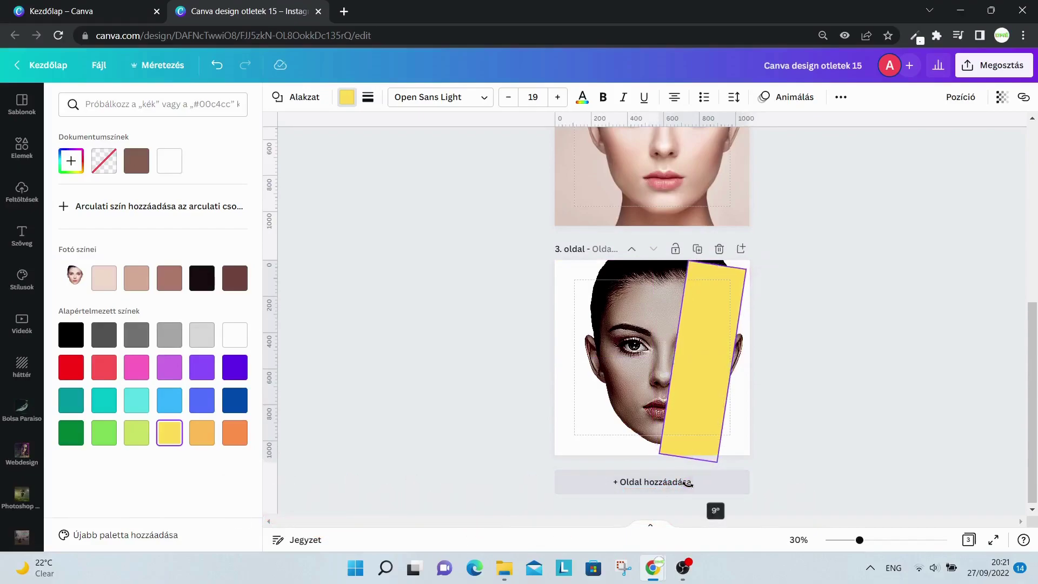
pyautogui.moveTo(703, 397); pyautogui.dragTo(700, 389)
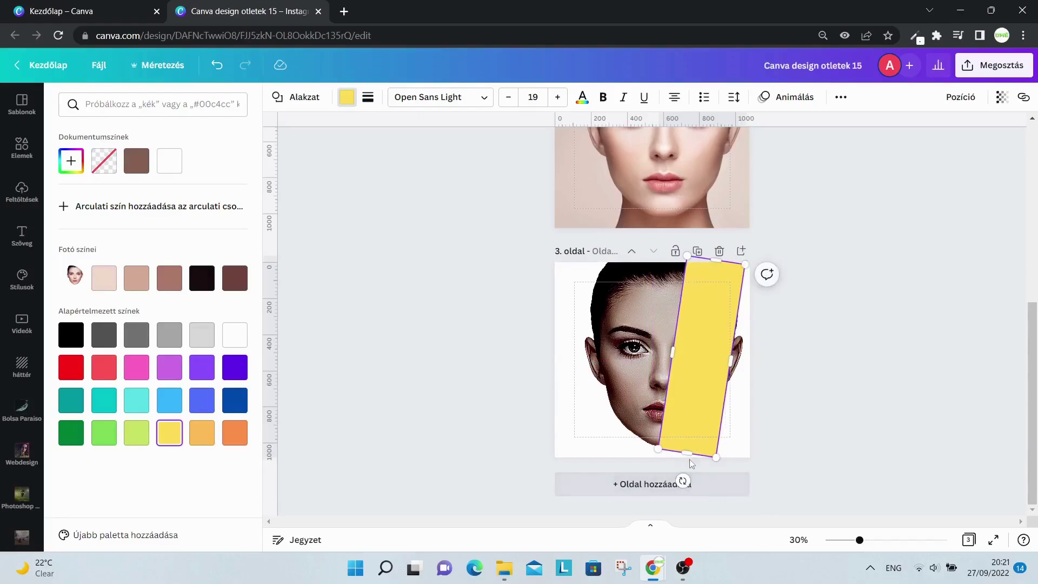
pyautogui.moveTo(688, 456); pyautogui.dragTo(683, 471)
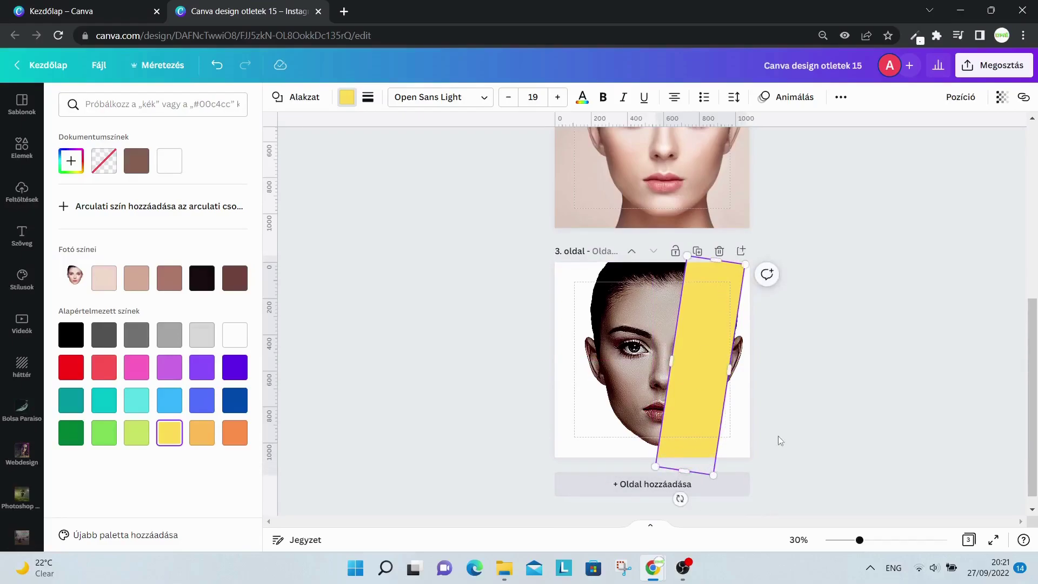
pyautogui.press('Escape')
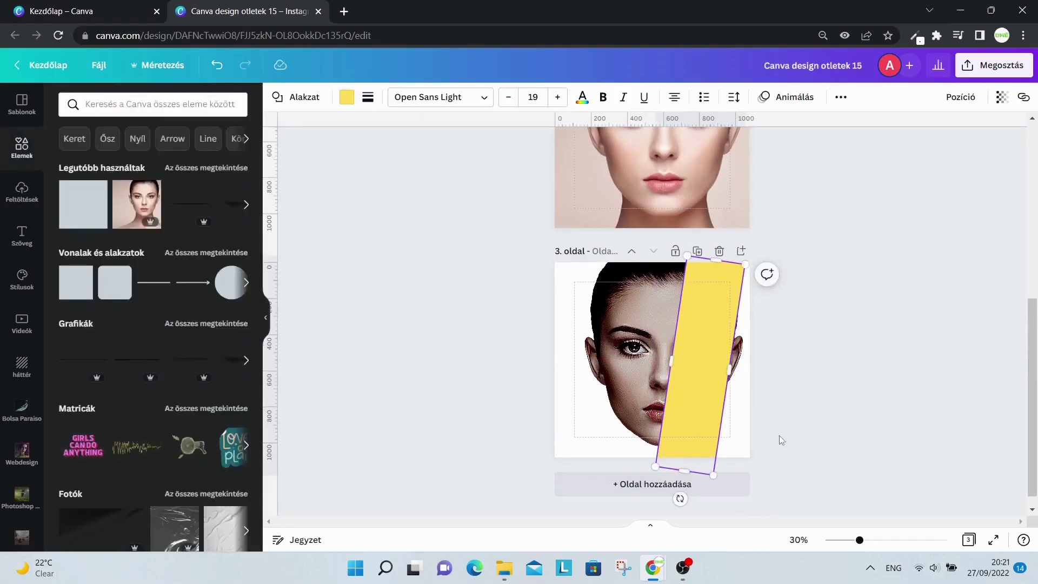
pyautogui.click(834, 390)
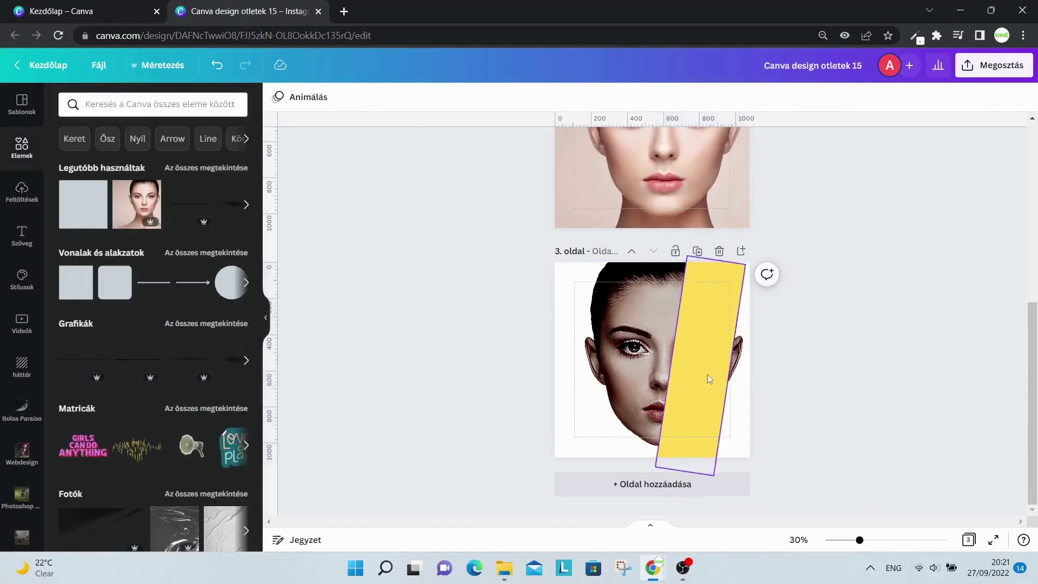
# Shift the tilted yellow strip slightly to the left across the face on page 3.
pyautogui.click(706, 375)
pyautogui.click(853, 393)
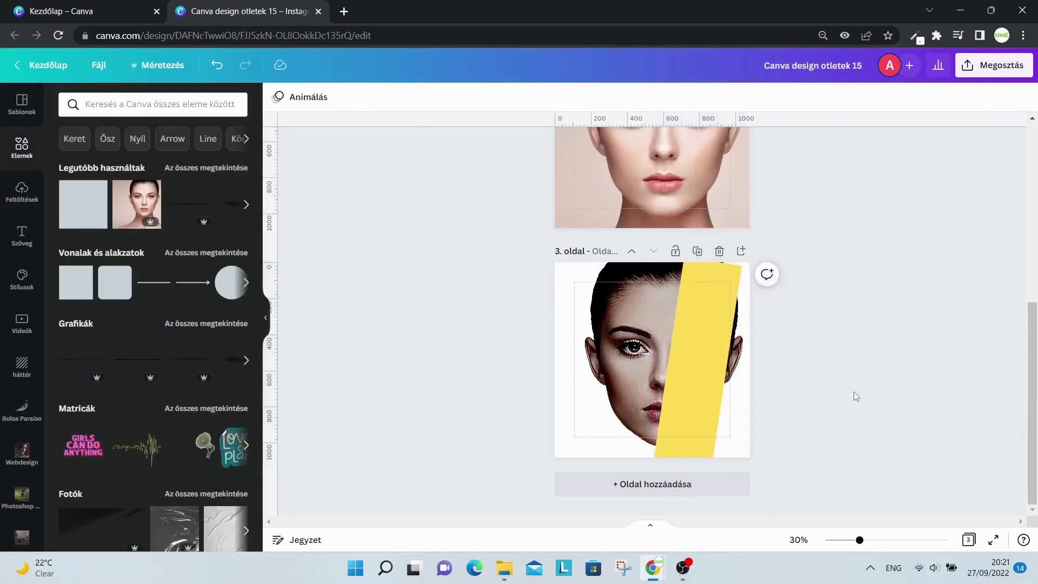
pyautogui.click(587, 292)
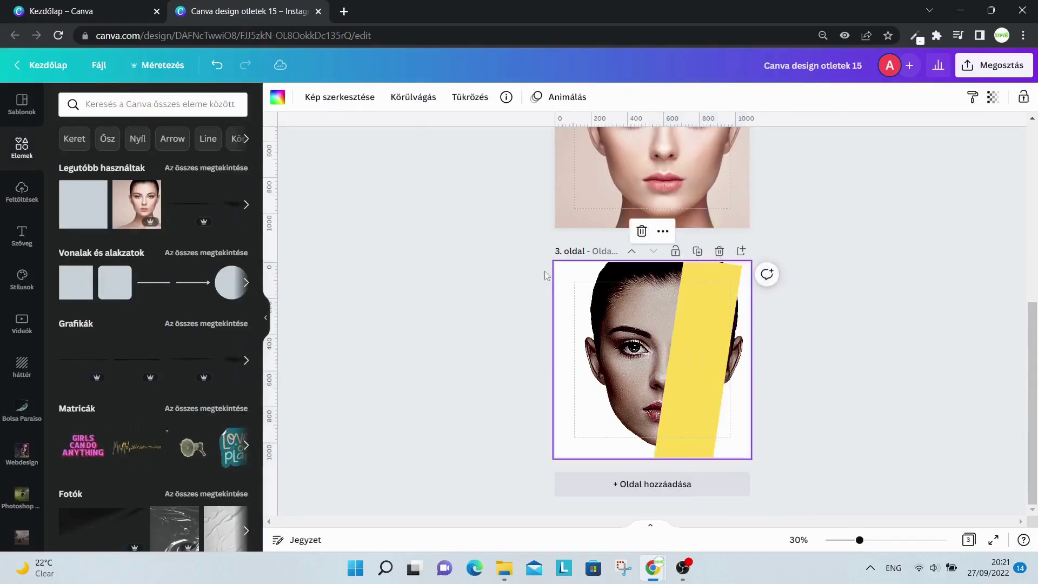
pyautogui.click(277, 100)
pyautogui.click(104, 162)
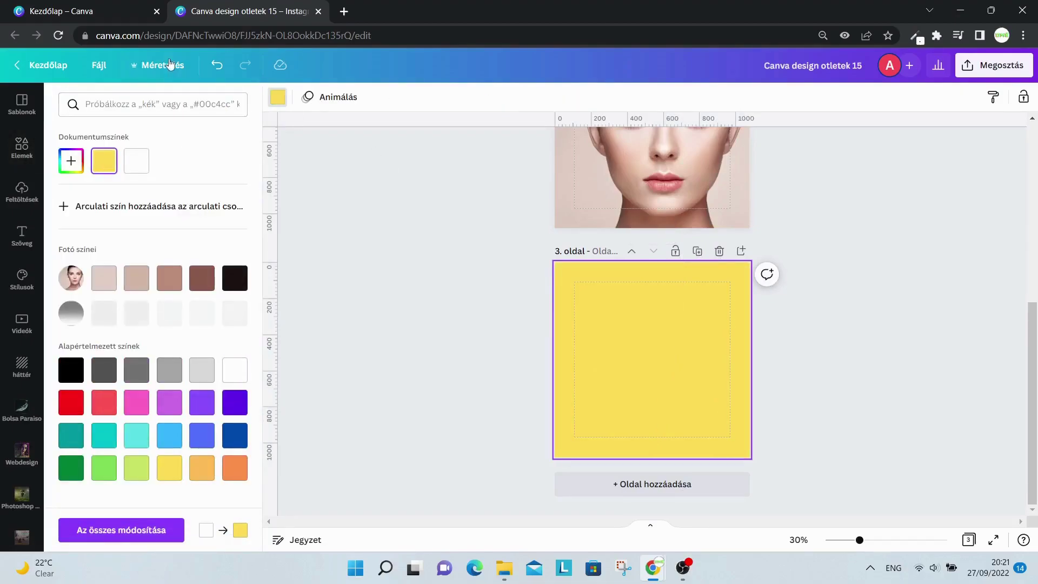
pyautogui.click(214, 64)
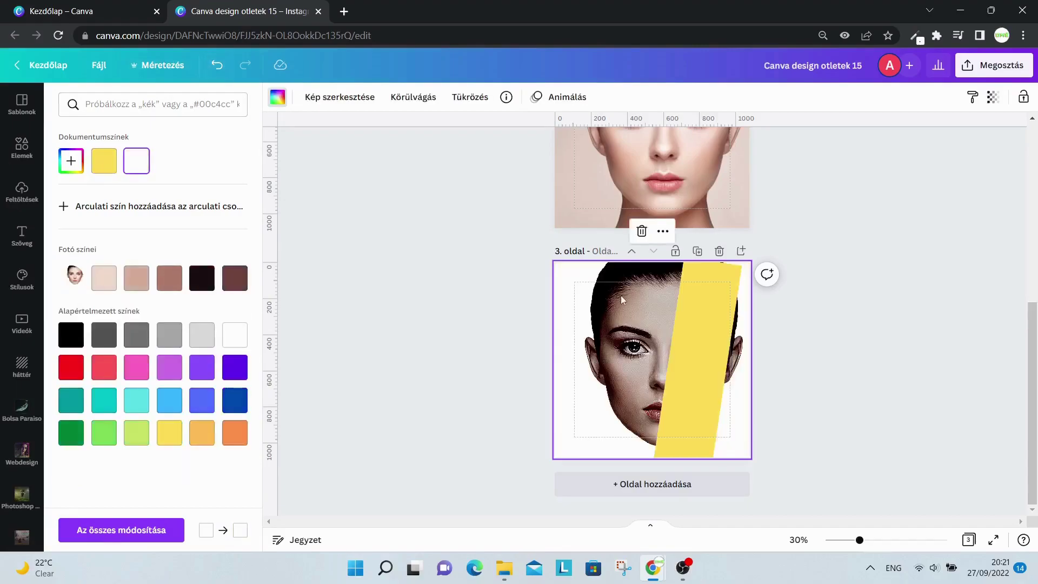
# Detach the face image from page 3's background, then resize and position it so the face again fills most of the page.
pyautogui.rightClick(643, 311)
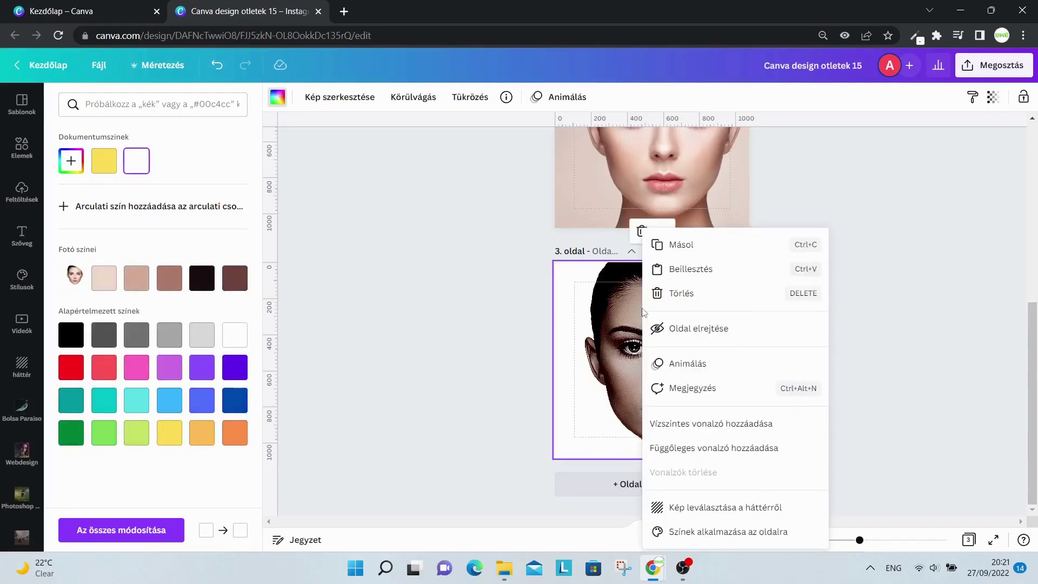
pyautogui.click(759, 532)
pyautogui.moveTo(662, 342); pyautogui.dragTo(647, 334)
pyautogui.moveTo(664, 414); pyautogui.dragTo(659, 387)
pyautogui.moveTo(546, 325); pyautogui.dragTo(578, 326)
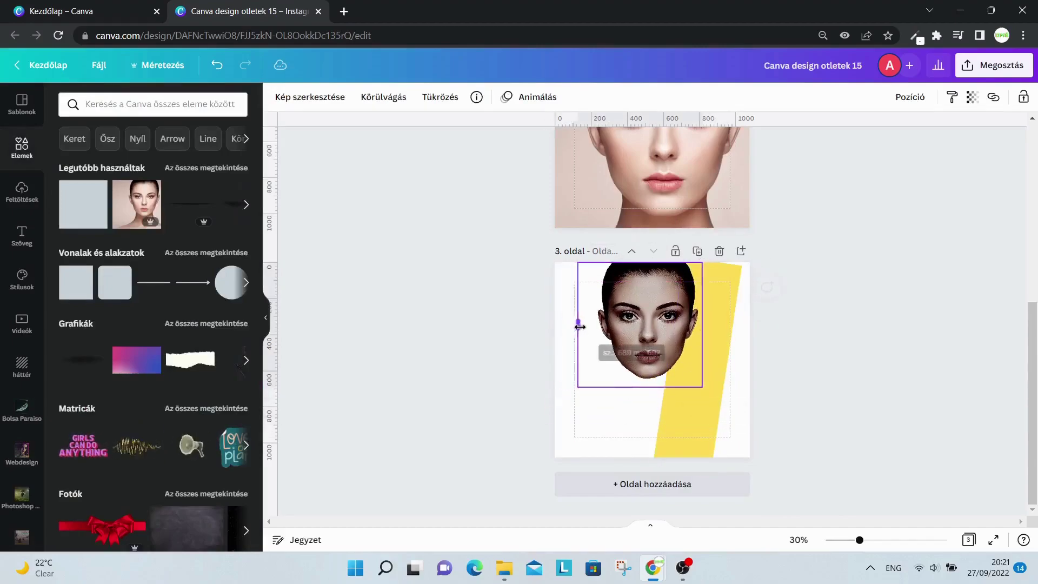
pyautogui.moveTo(702, 387); pyautogui.dragTo(751, 491)
pyautogui.moveTo(689, 409); pyautogui.dragTo(668, 409)
# Send the face image behind the yellow strip and widen the strip until it covers the whole right part of the face.
pyautogui.rightClick(683, 403)
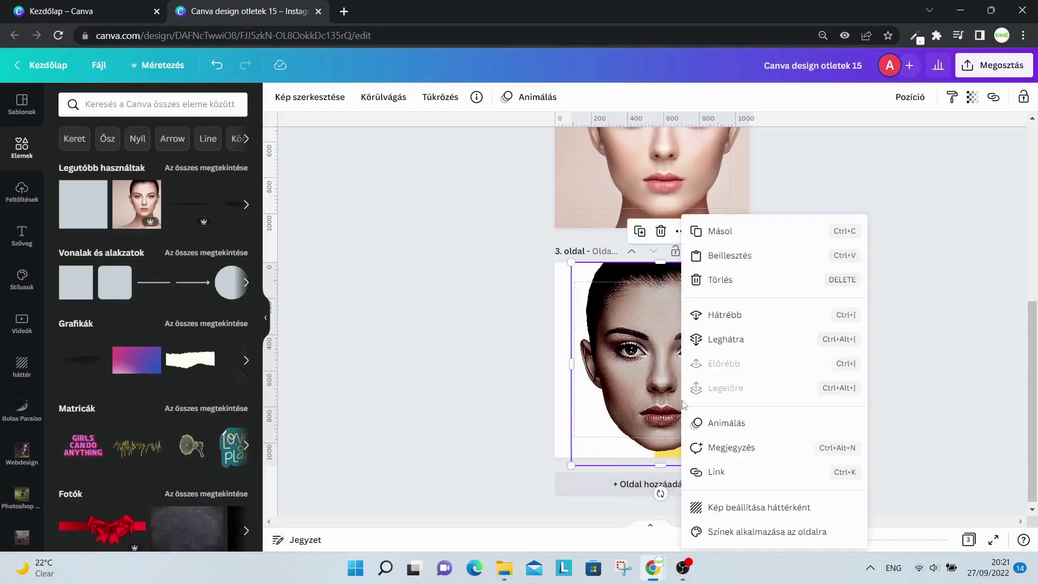
pyautogui.click(718, 324)
pyautogui.click(715, 336)
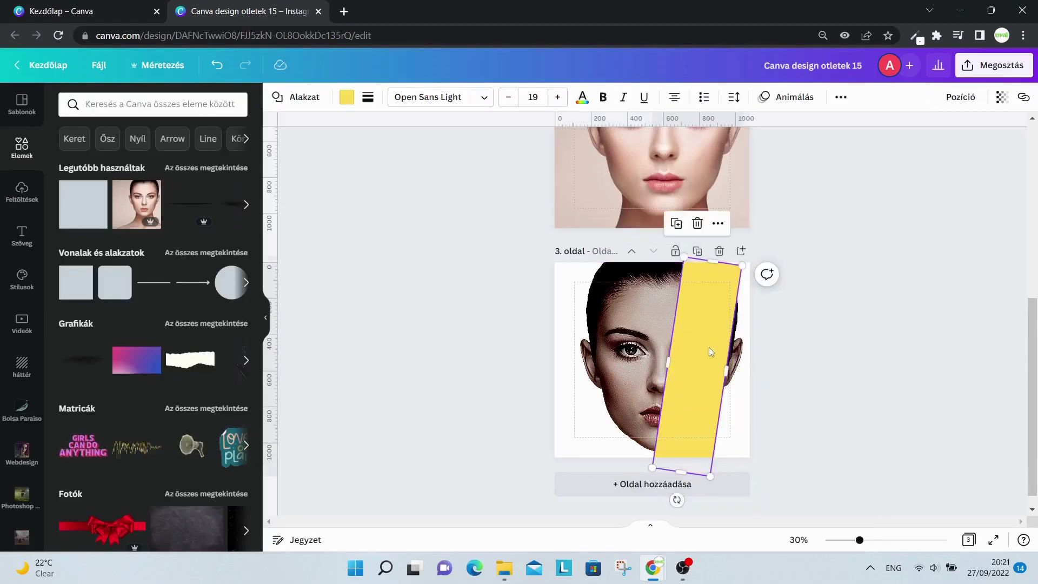
pyautogui.moveTo(727, 365); pyautogui.dragTo(749, 373)
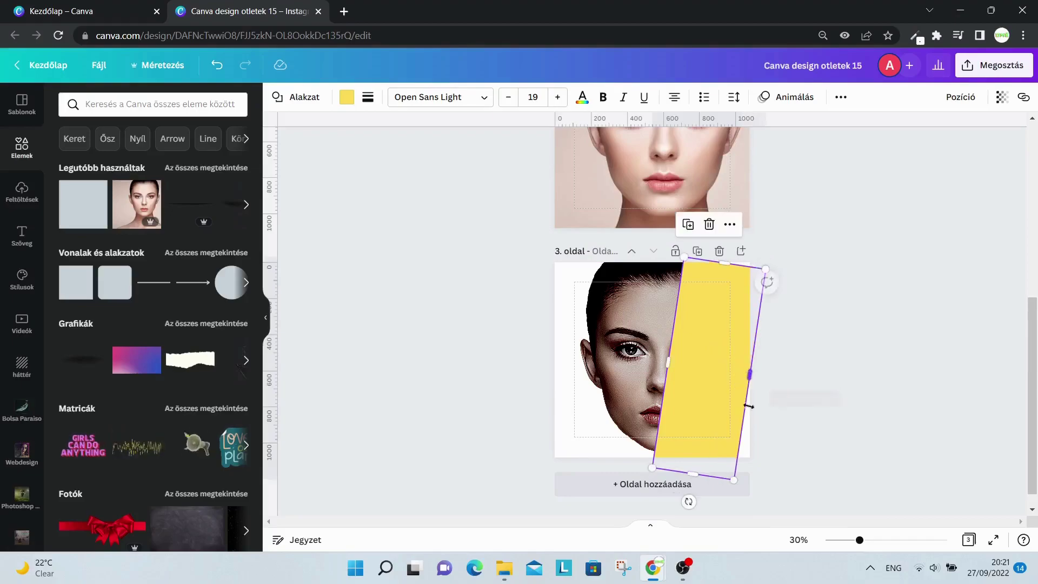
# Set page 3's background to the same yellow as the strip.
pyautogui.click(560, 421)
pyautogui.click(277, 97)
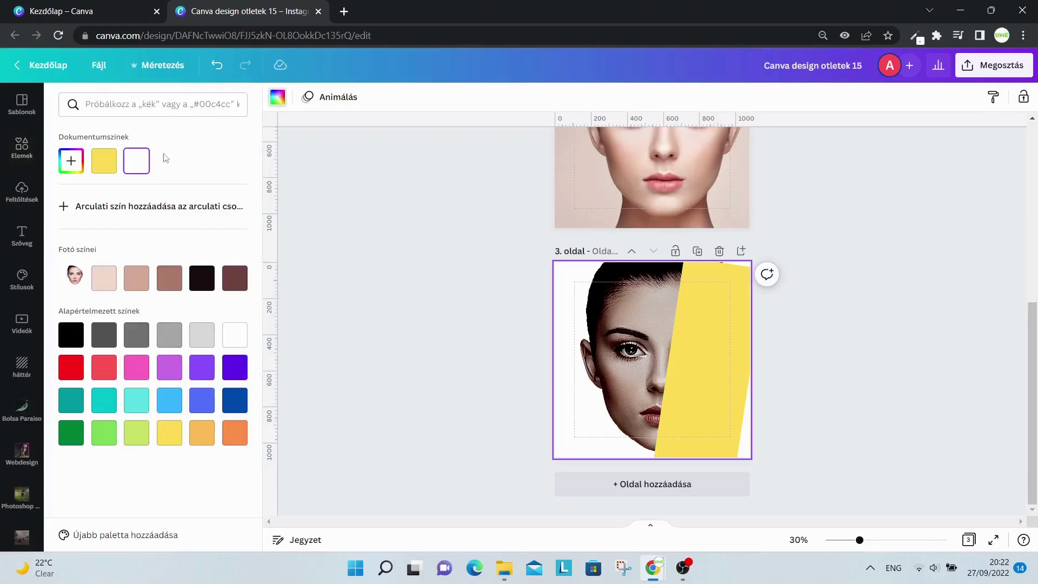
pyautogui.click(116, 172)
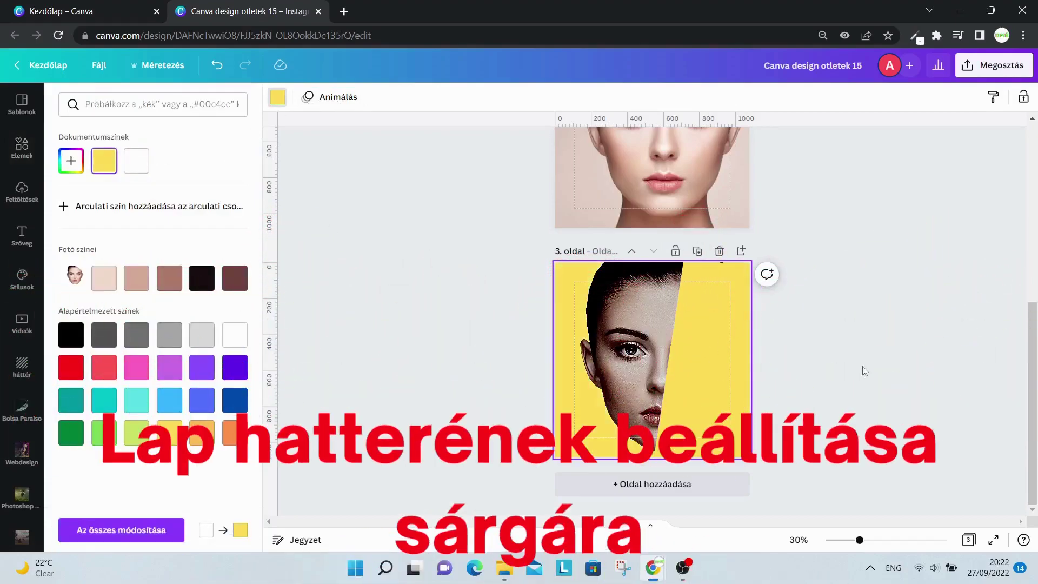
pyautogui.click(861, 365)
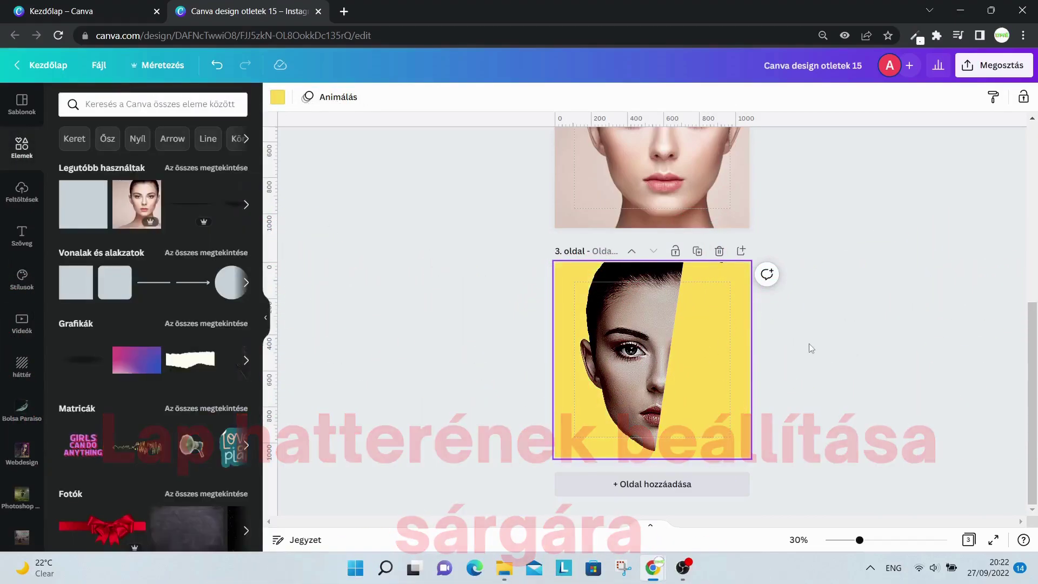
# Download only page 3 as a PNG file.
pyautogui.click(989, 75)
pyautogui.click(887, 368)
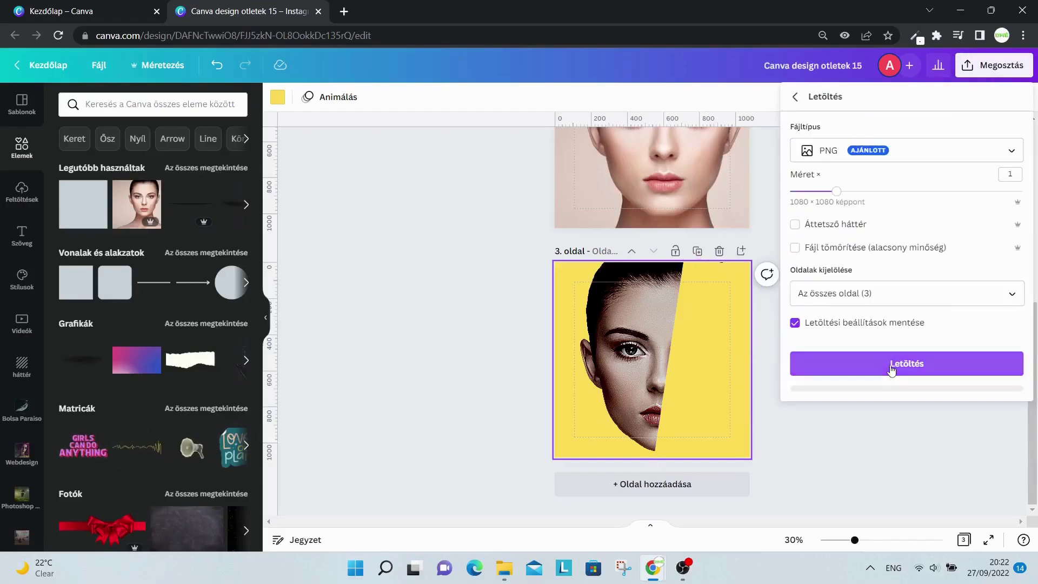
pyautogui.click(1007, 299)
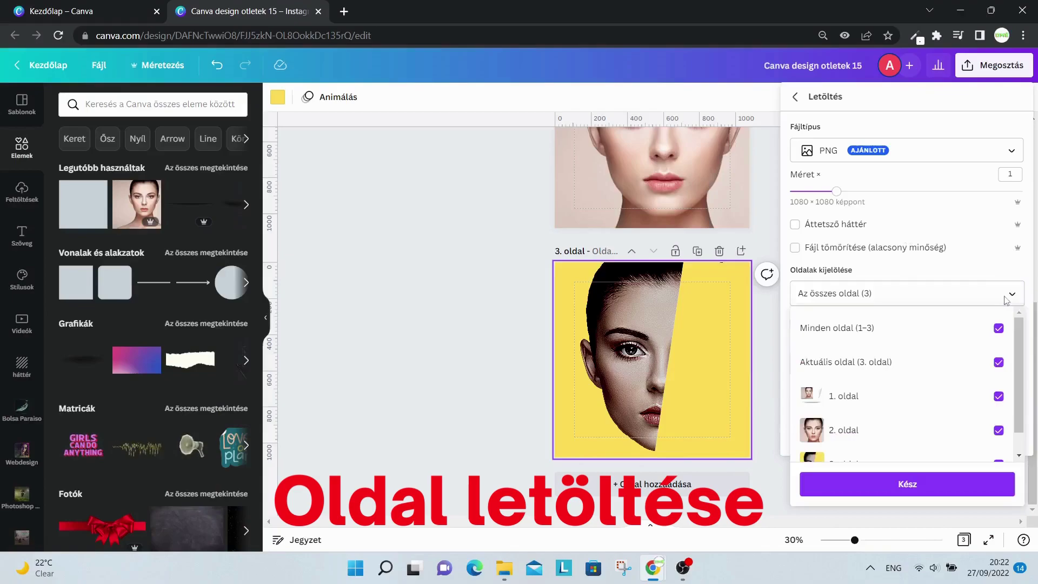
pyautogui.click(998, 328)
pyautogui.scroll(-1, 992, 410)
pyautogui.click(998, 446)
pyautogui.click(952, 484)
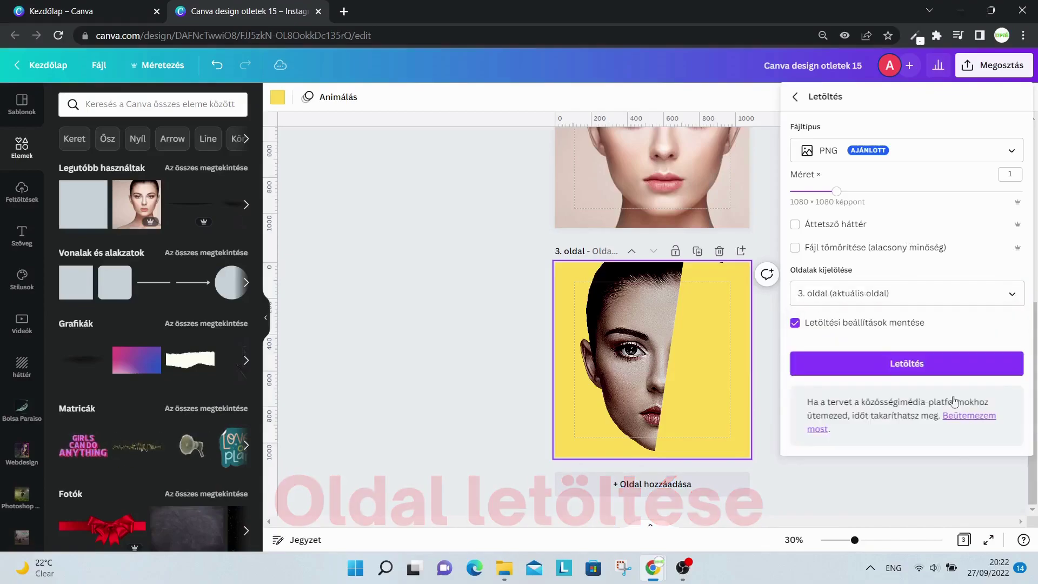
pyautogui.click(932, 368)
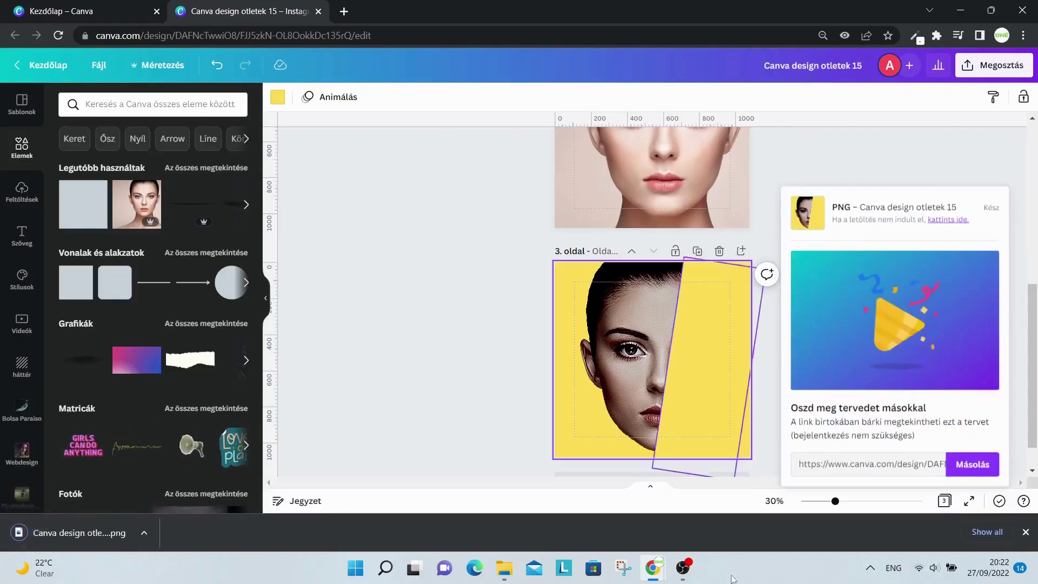
pyautogui.click(948, 135)
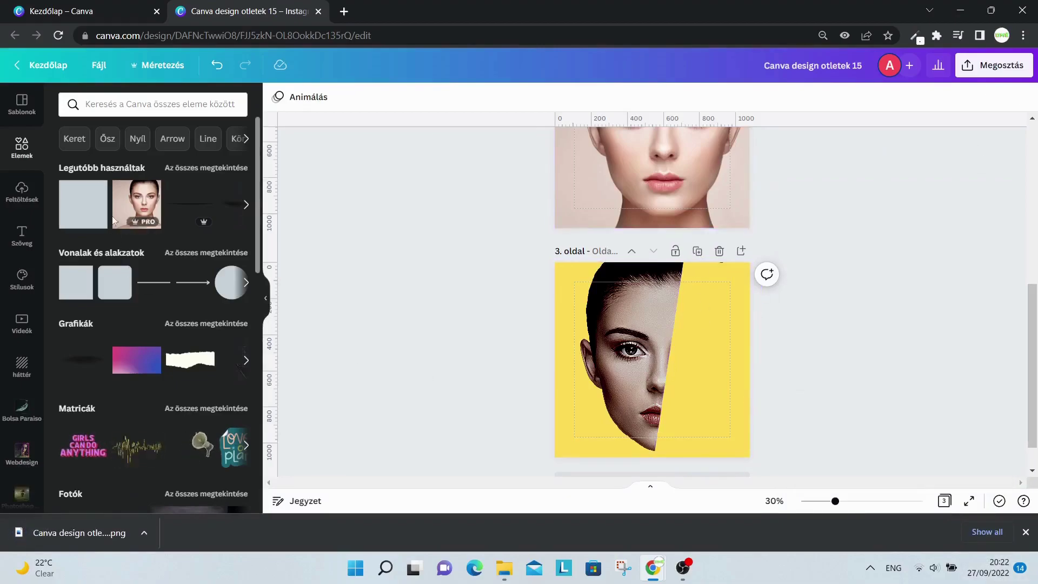
# Add a fourth page after page 3 and place the downloaded PNG on it.
pyautogui.scroll(5, 546, 284)
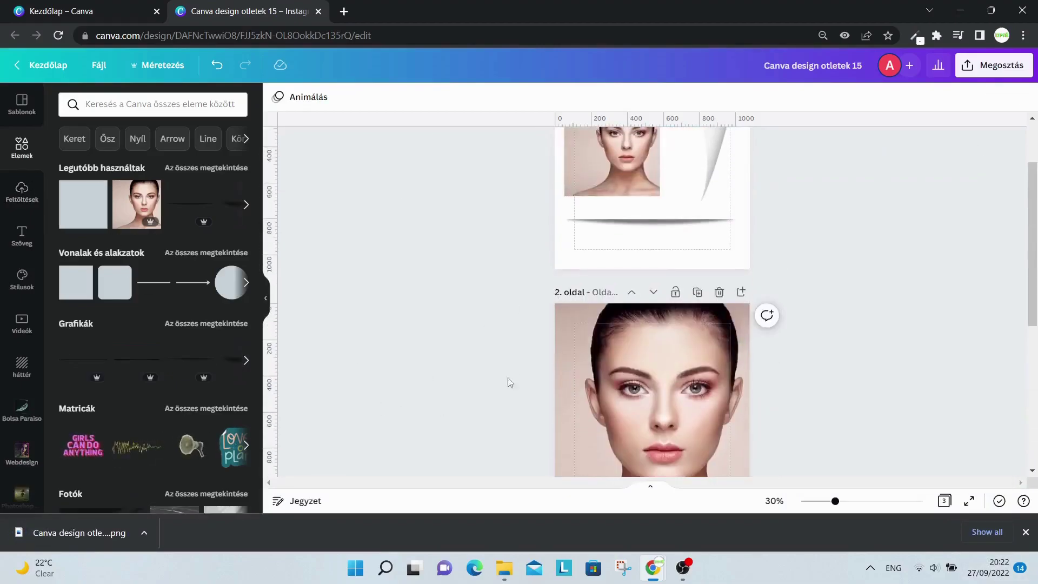
pyautogui.scroll(-5, 740, 349)
pyautogui.scroll(1, 746, 300)
pyautogui.scroll(-2, 737, 378)
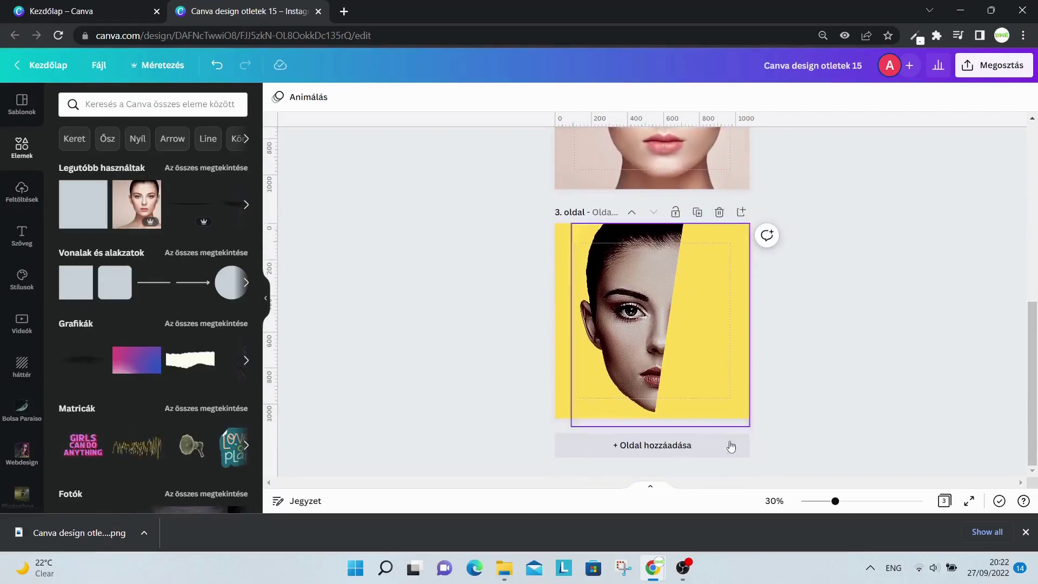
pyautogui.click(674, 438)
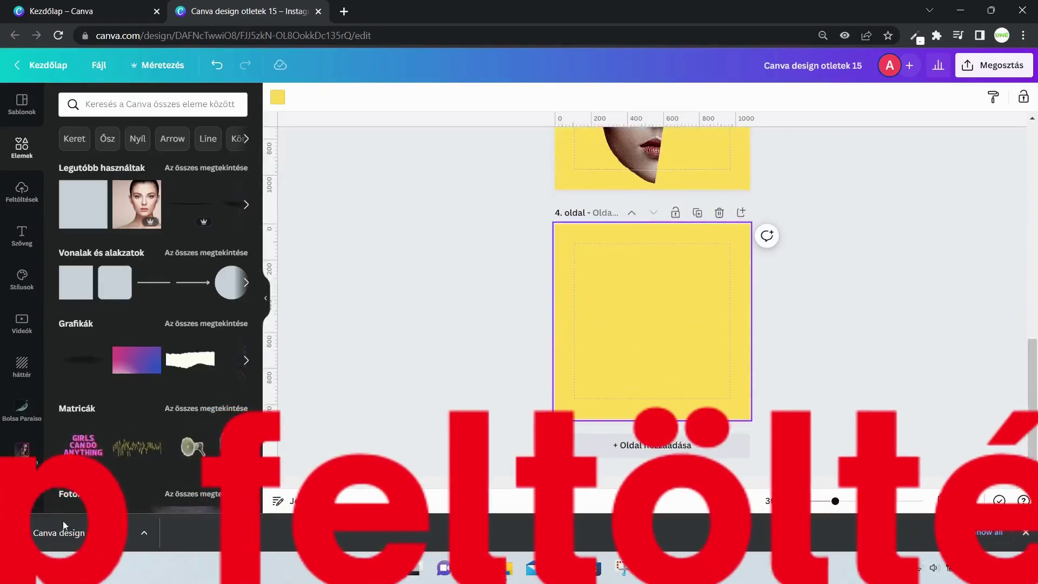
pyautogui.moveTo(63, 536); pyautogui.dragTo(621, 280)
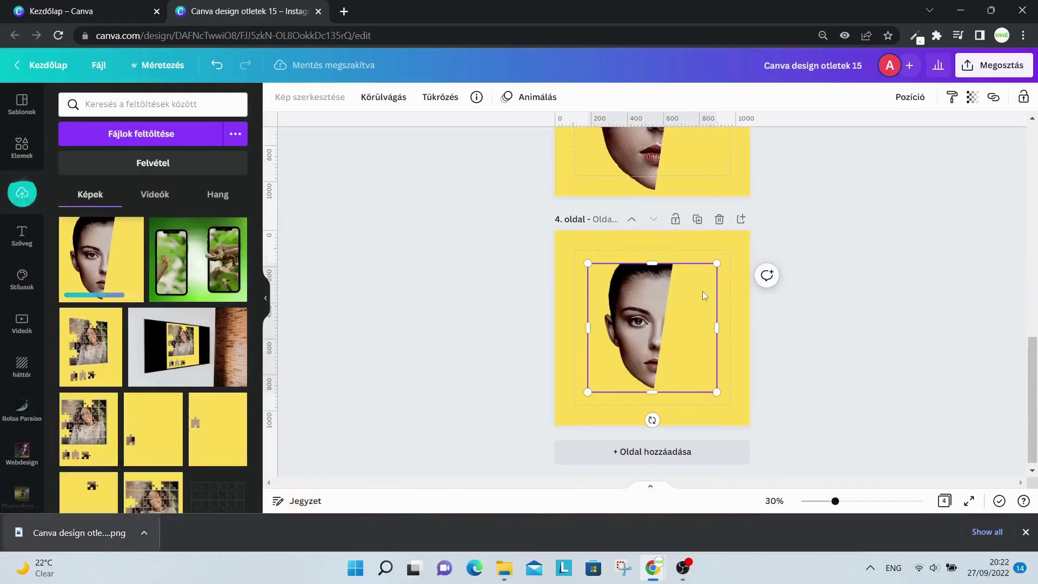
# Paste the uploaded half-face image onto page 2 and remove its yellow background with the background remover.
pyautogui.scroll(2, 702, 286)
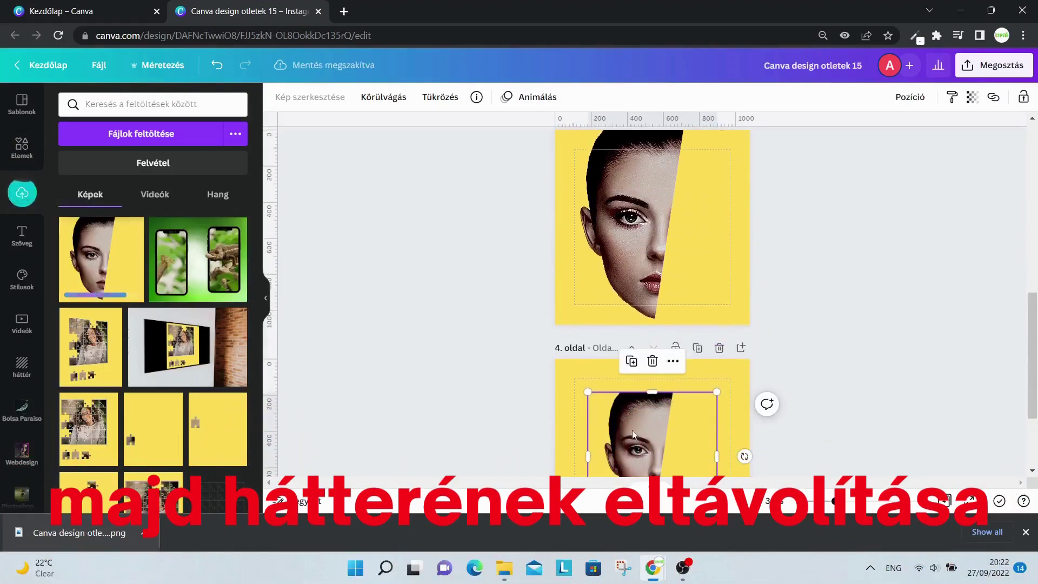
pyautogui.scroll(5, 633, 434)
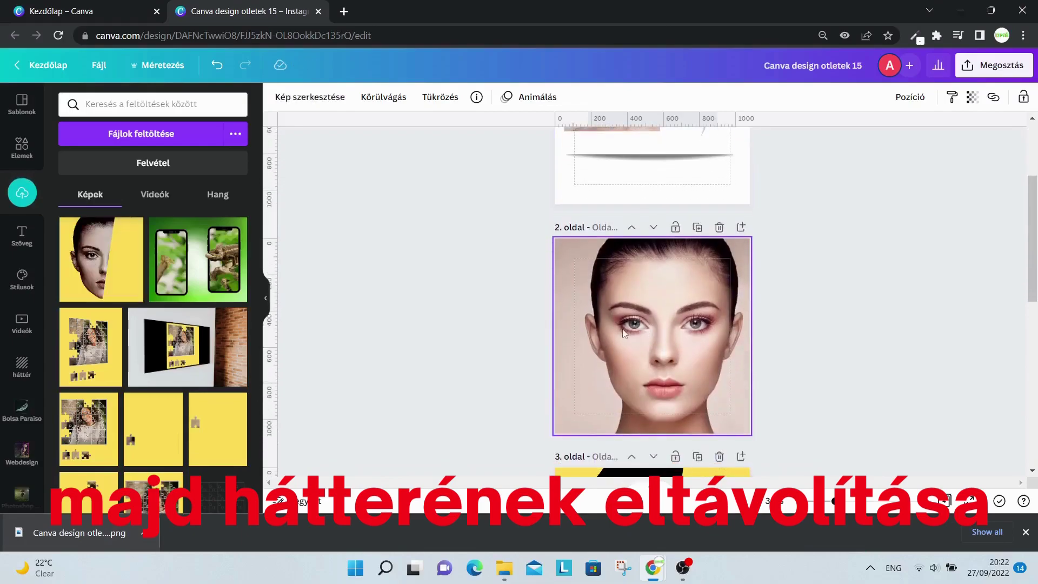
pyautogui.hotkey('ctrl', 'v')
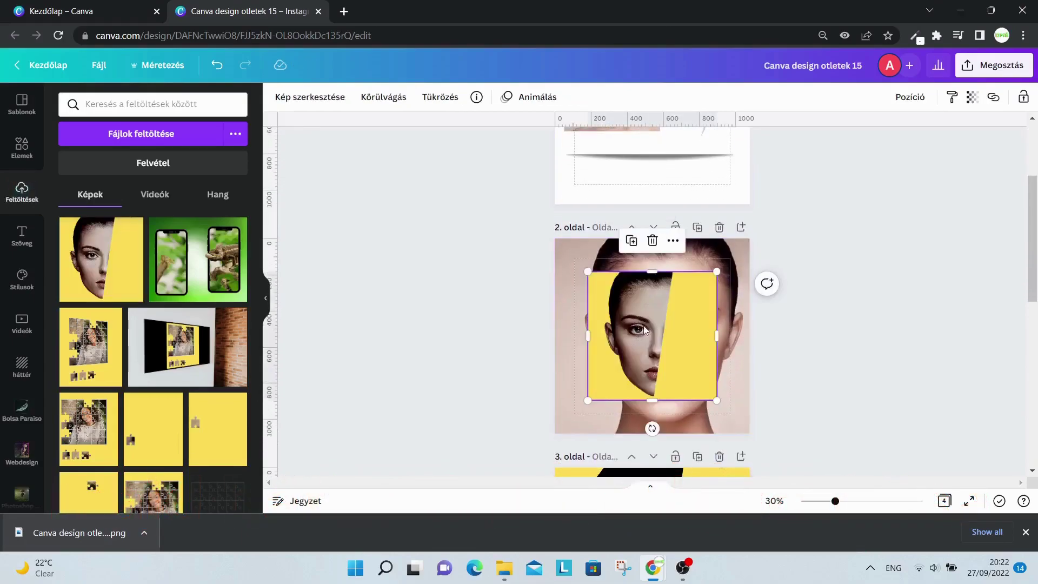
pyautogui.click(312, 107)
pyautogui.click(165, 227)
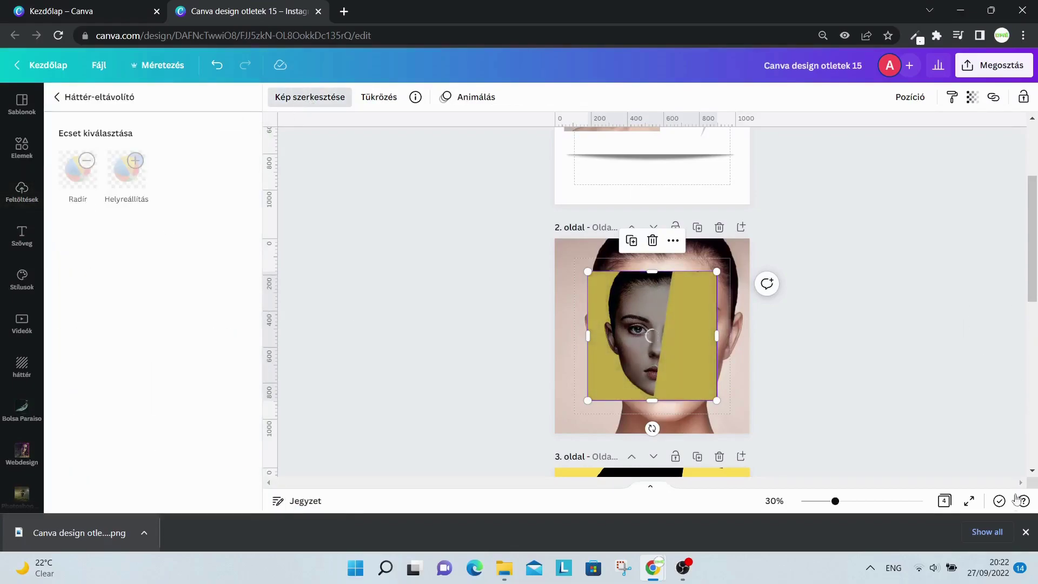
pyautogui.click(1026, 540)
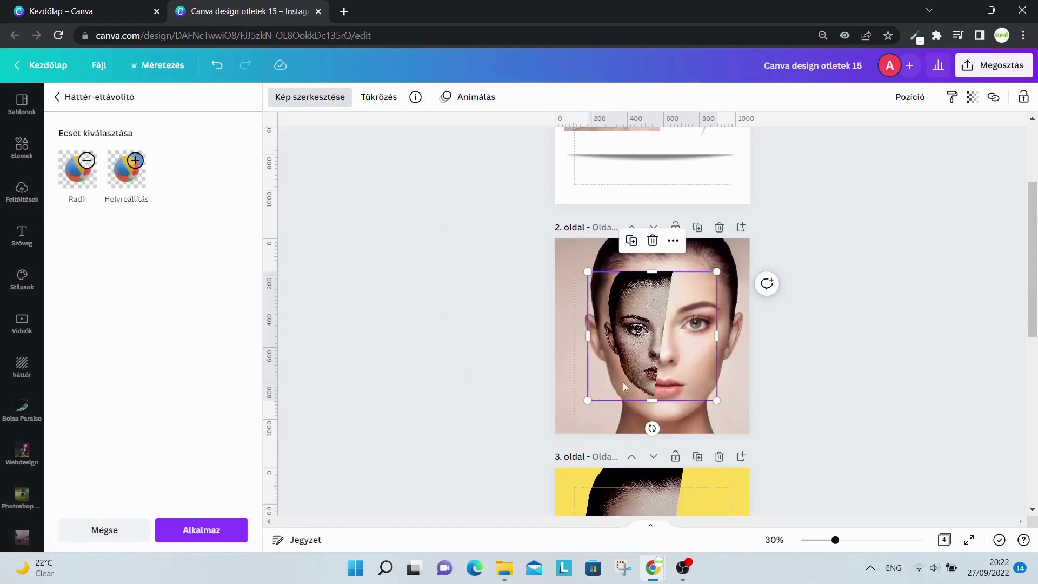
pyautogui.click(219, 536)
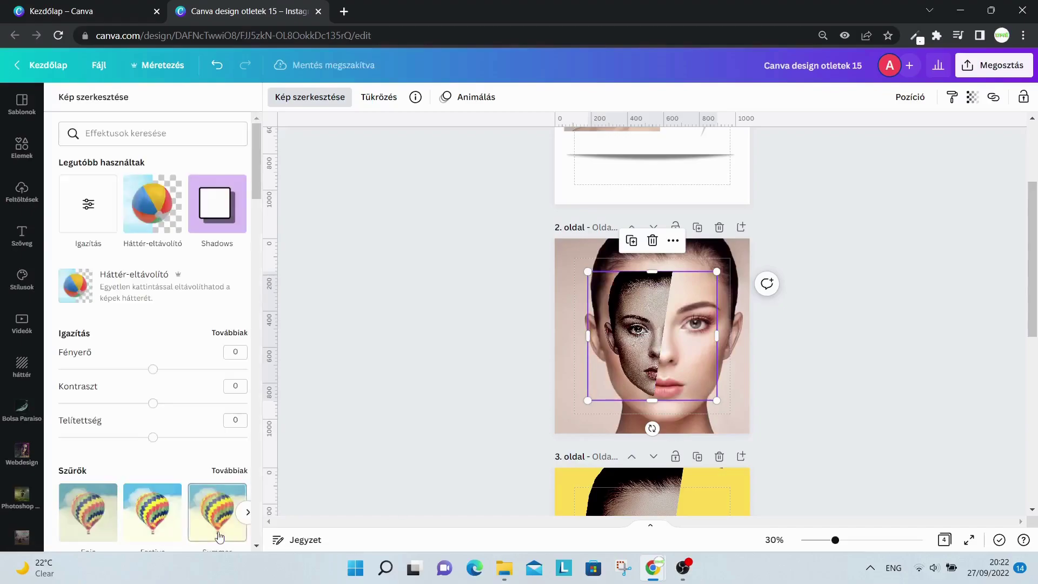
# Enlarge the dark half-face cutout on page 2 and align it exactly over the original face.
pyautogui.moveTo(835, 540); pyautogui.dragTo(854, 540)
pyautogui.moveTo(628, 371); pyautogui.dragTo(588, 310)
pyautogui.moveTo(730, 404); pyautogui.dragTo(815, 557)
pyautogui.moveTo(647, 361); pyautogui.dragTo(637, 361)
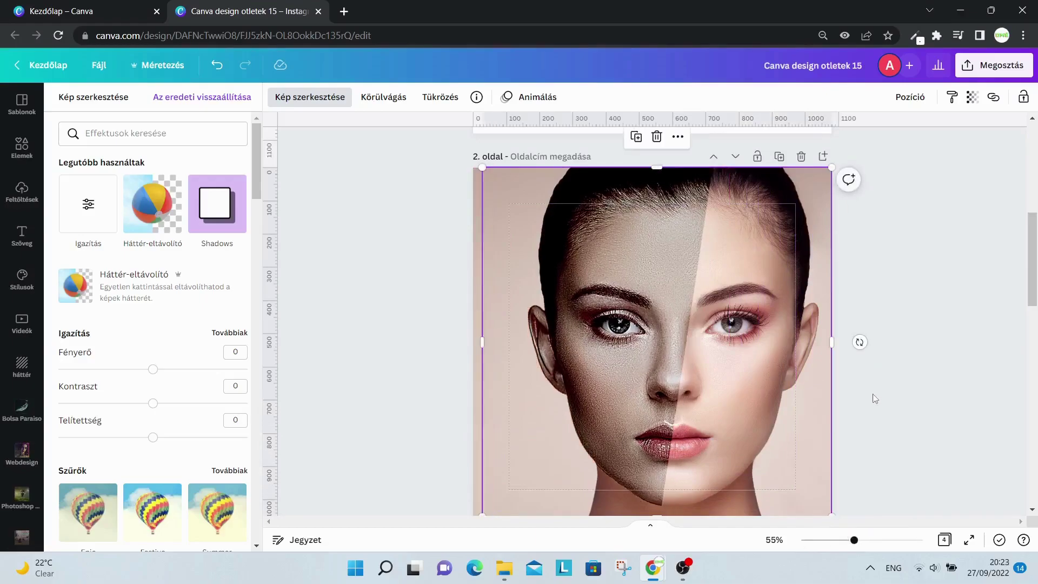
pyautogui.click(874, 399)
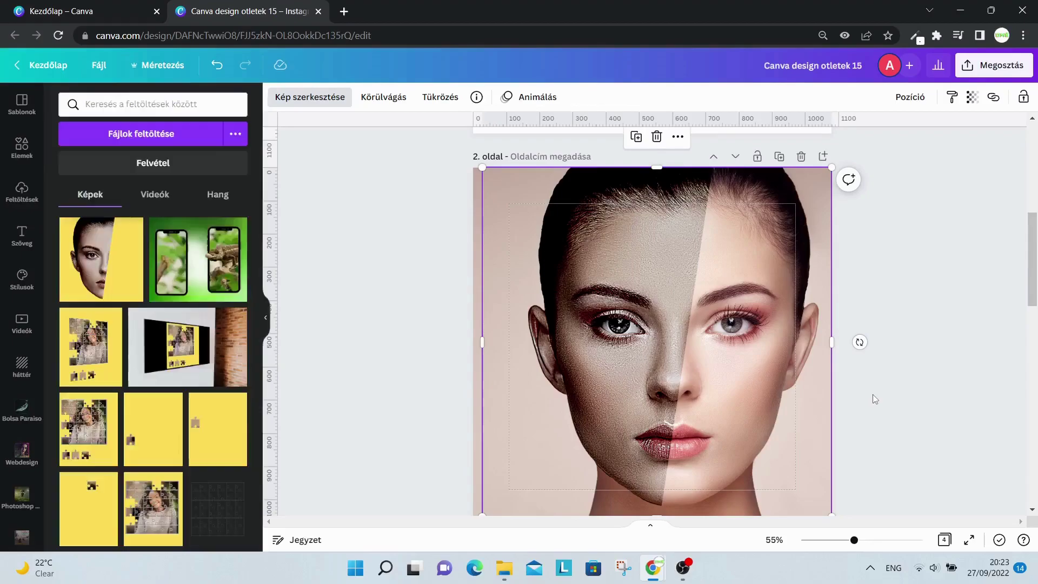
# Open the details of the line drop shadow graphic among the recently used elements.
pyautogui.scroll(-3, 873, 397)
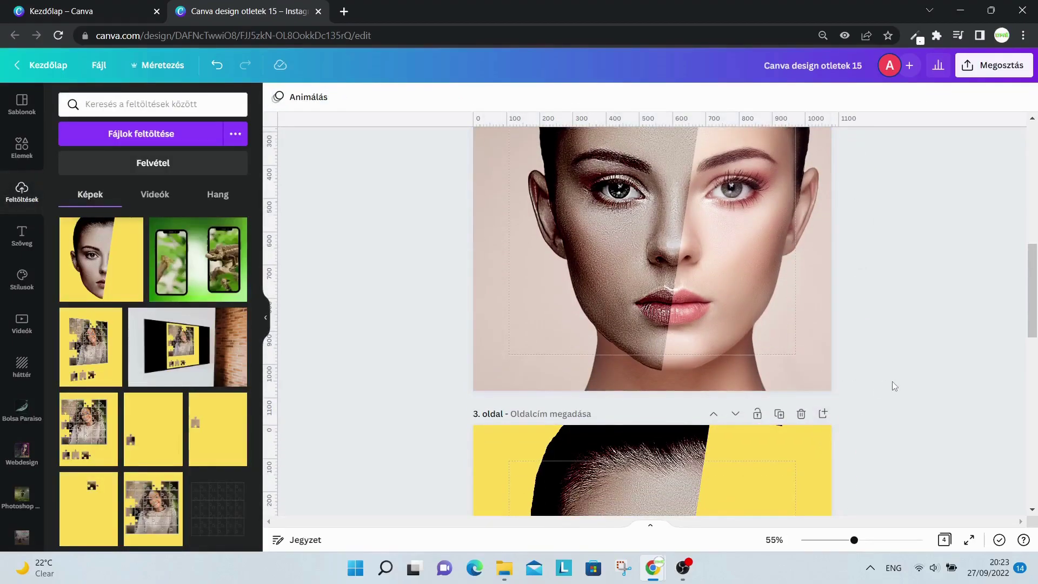
pyautogui.moveTo(854, 540); pyautogui.dragTo(843, 540)
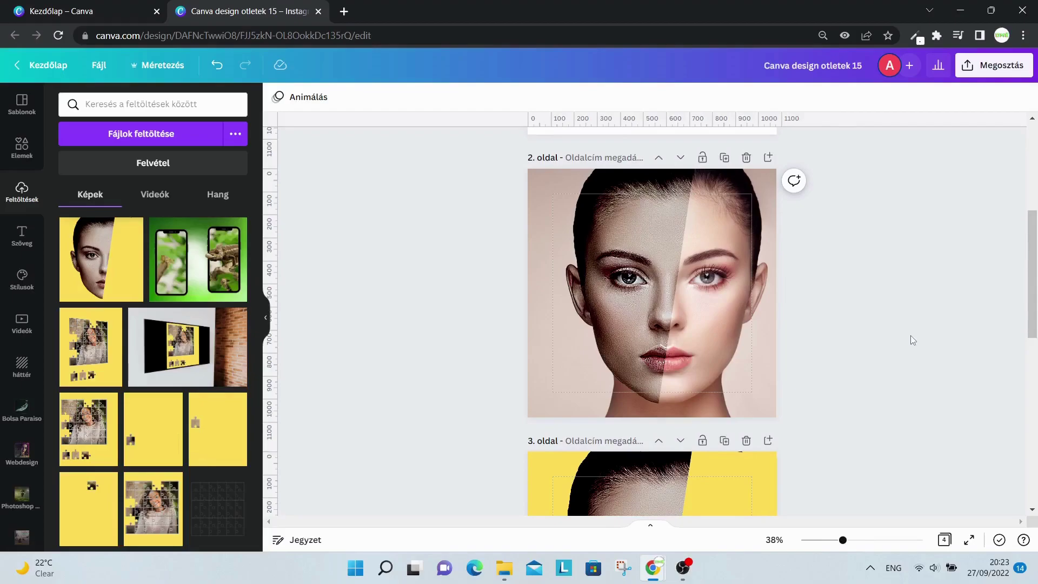
pyautogui.click(22, 147)
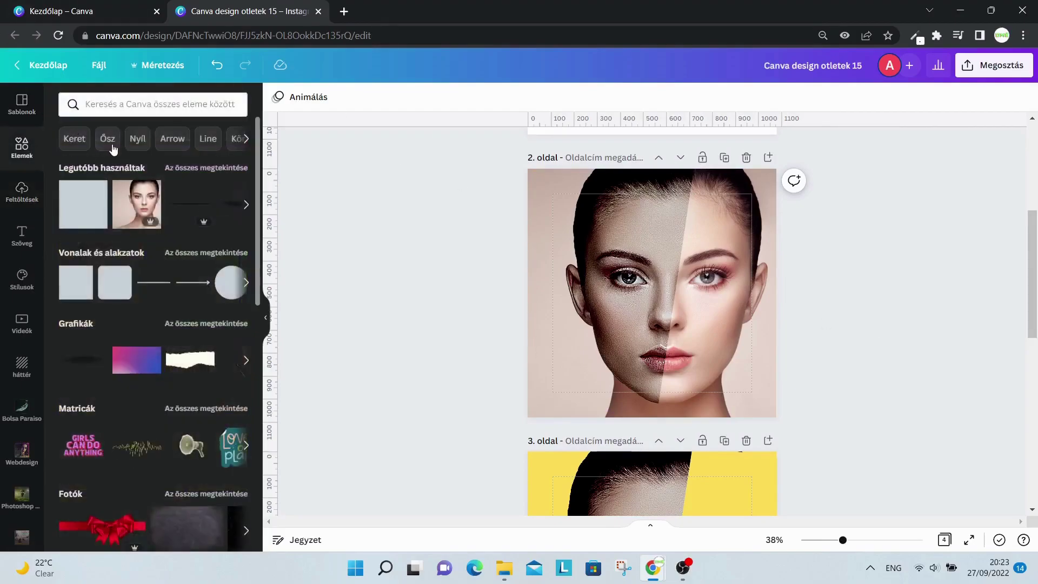
pyautogui.scroll(5, 692, 287)
pyautogui.click(245, 205)
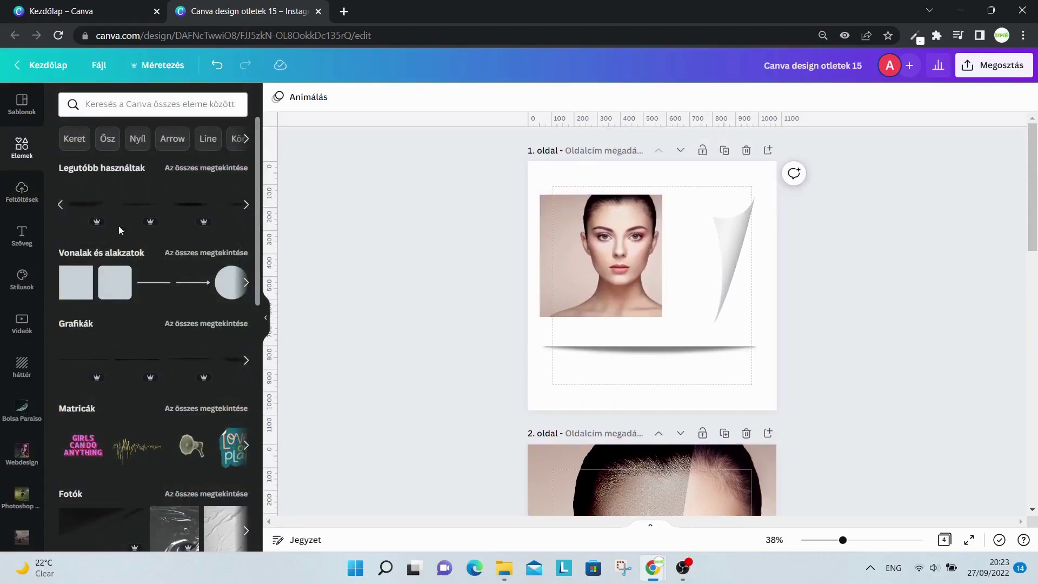
pyautogui.click(61, 205)
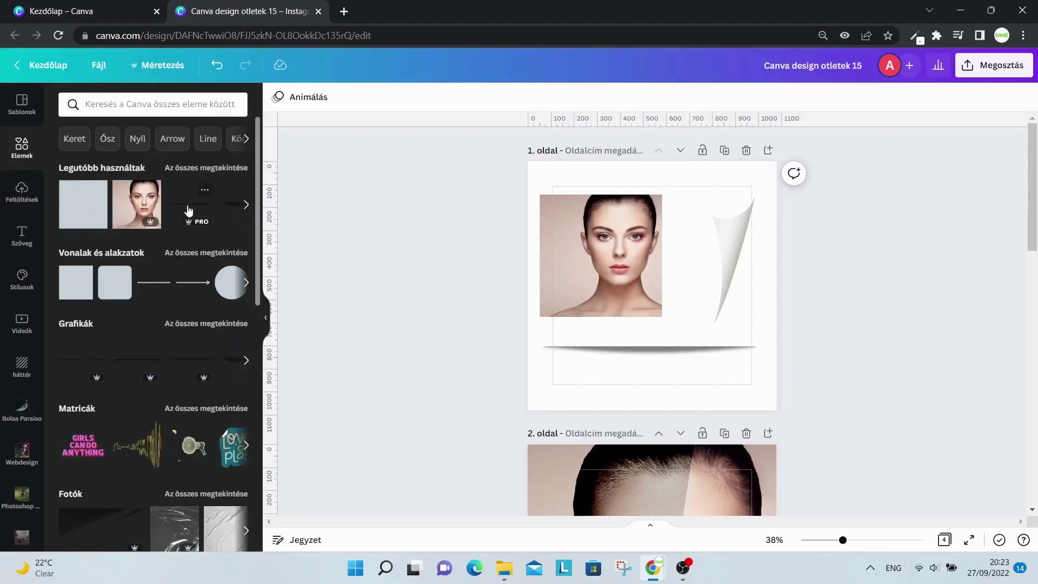
pyautogui.click(205, 192)
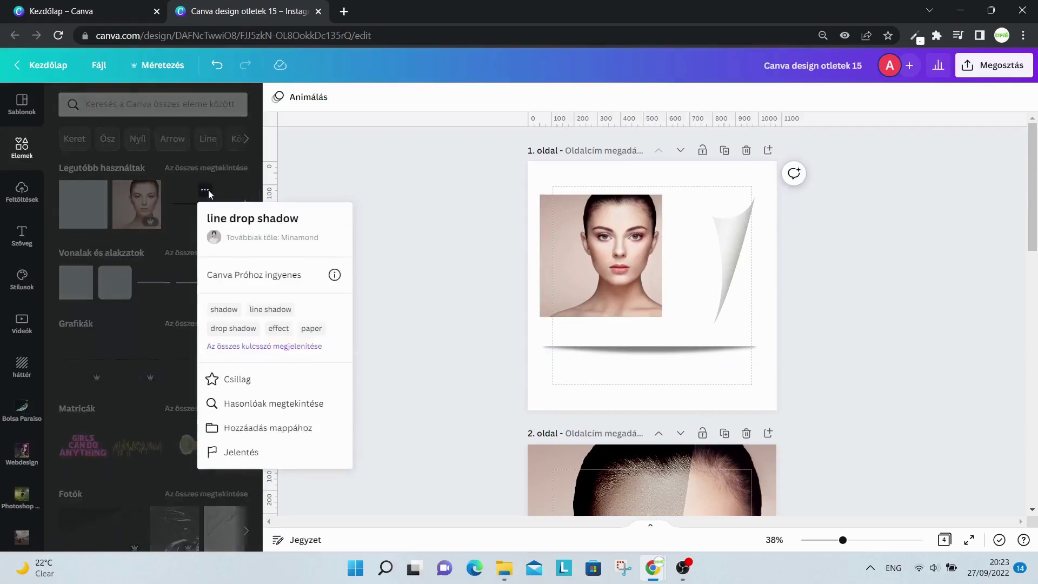
# Show all recently used elements and open the details of the curled paper corner graphic.
pyautogui.click(659, 362)
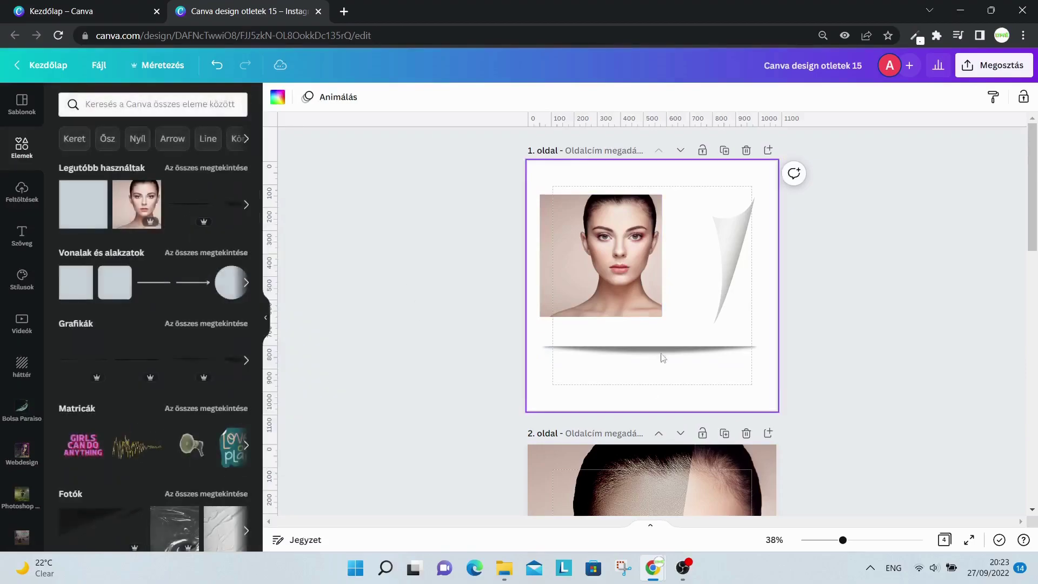
pyautogui.click(682, 346)
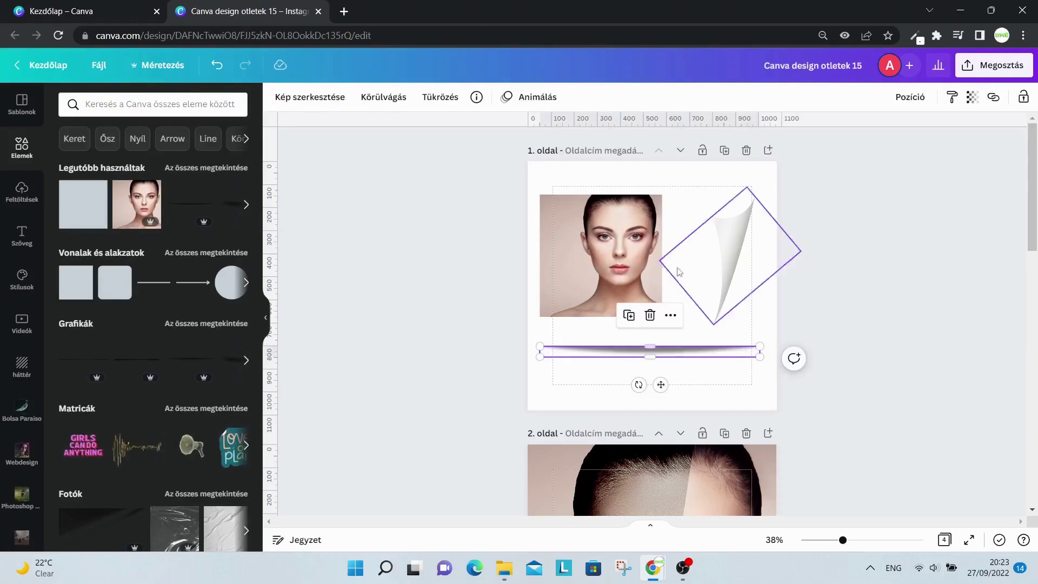
pyautogui.click(246, 205)
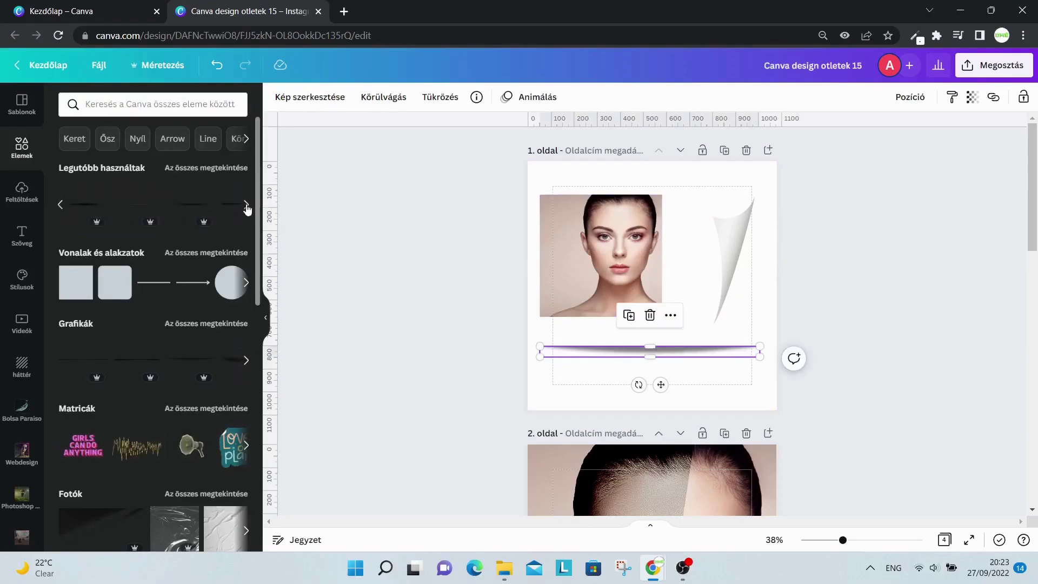
pyautogui.click(245, 203)
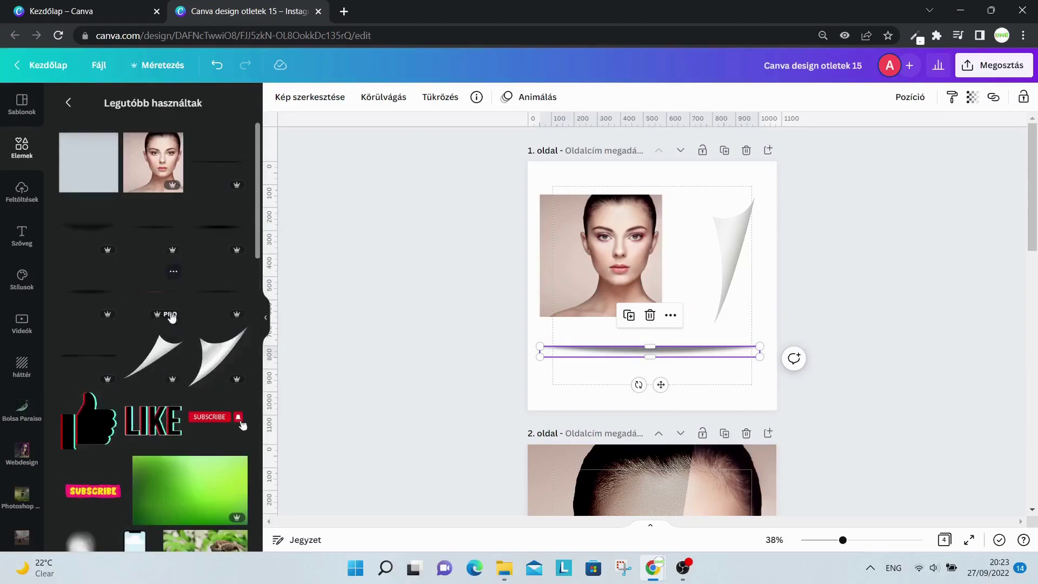
pyautogui.click(174, 336)
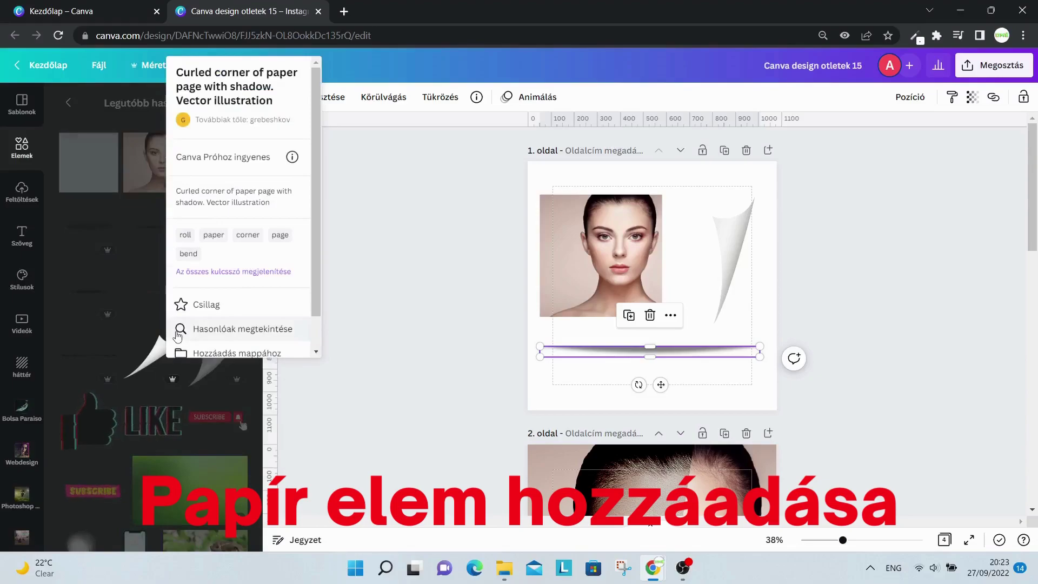
# Copy the curled paper corner from page 1 onto page 2 and place it on the forehead at the face split.
pyautogui.click(721, 241)
pyautogui.scroll(-2, 720, 244)
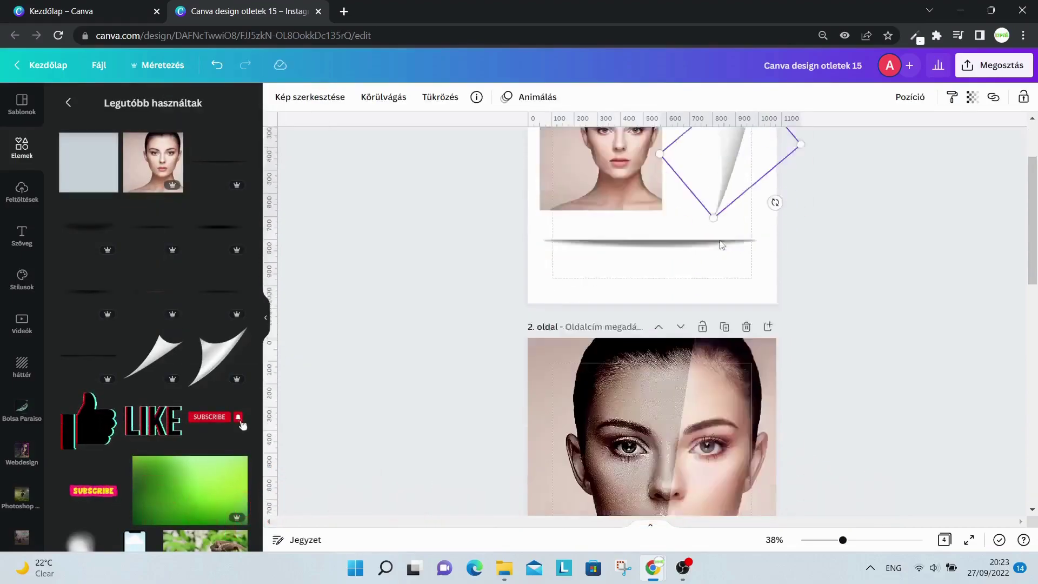
pyautogui.scroll(-3, 708, 260)
pyautogui.hotkey('ctrl', 'v')
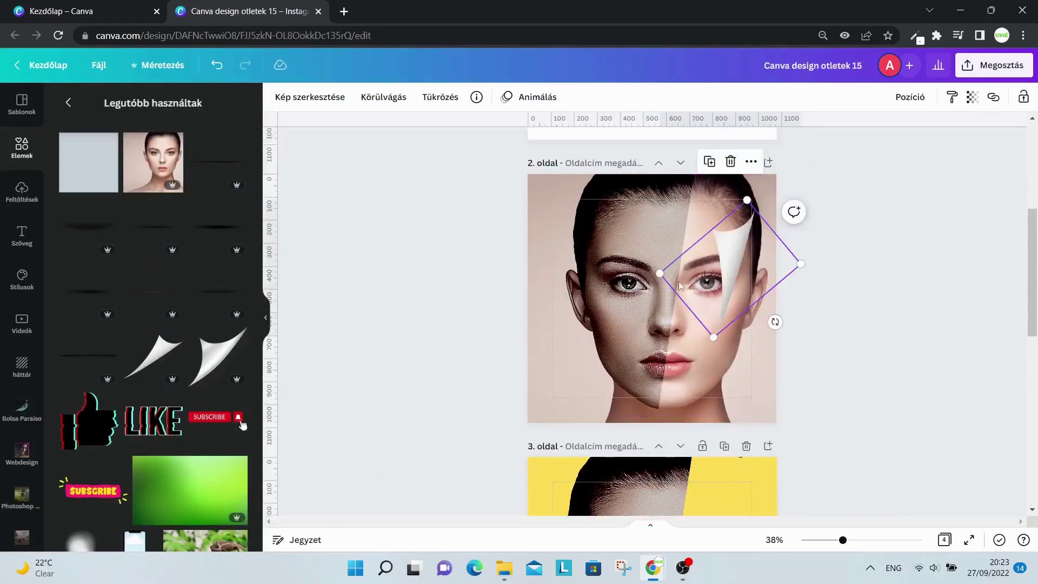
pyautogui.moveTo(717, 273); pyautogui.dragTo(664, 231)
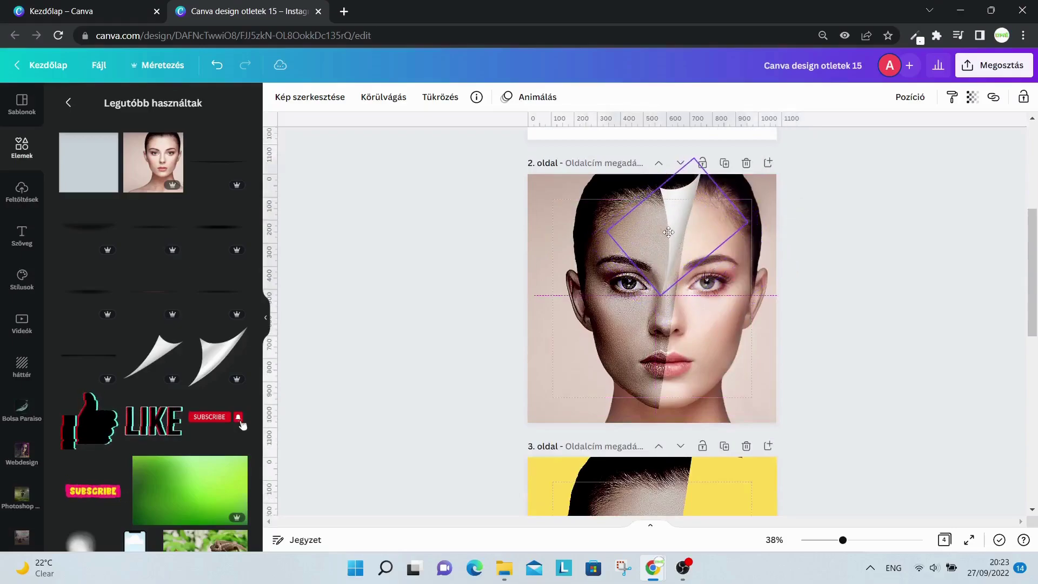
# Enlarge and rotate the paper curl so it runs along the face split from the hairline down to the chin.
pyautogui.moveTo(844, 543); pyautogui.dragTo(853, 541)
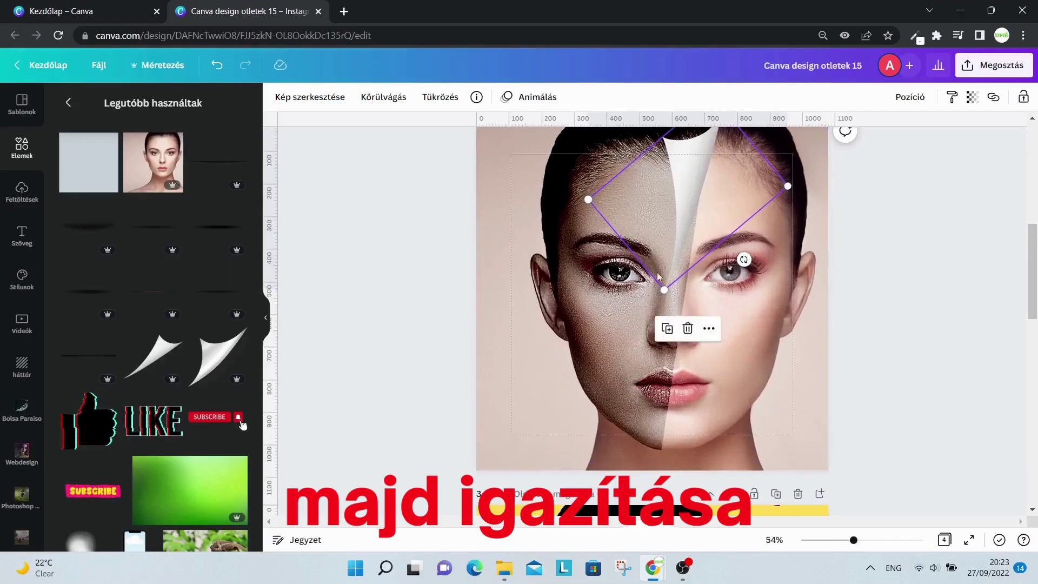
pyautogui.moveTo(668, 290); pyautogui.dragTo(654, 466)
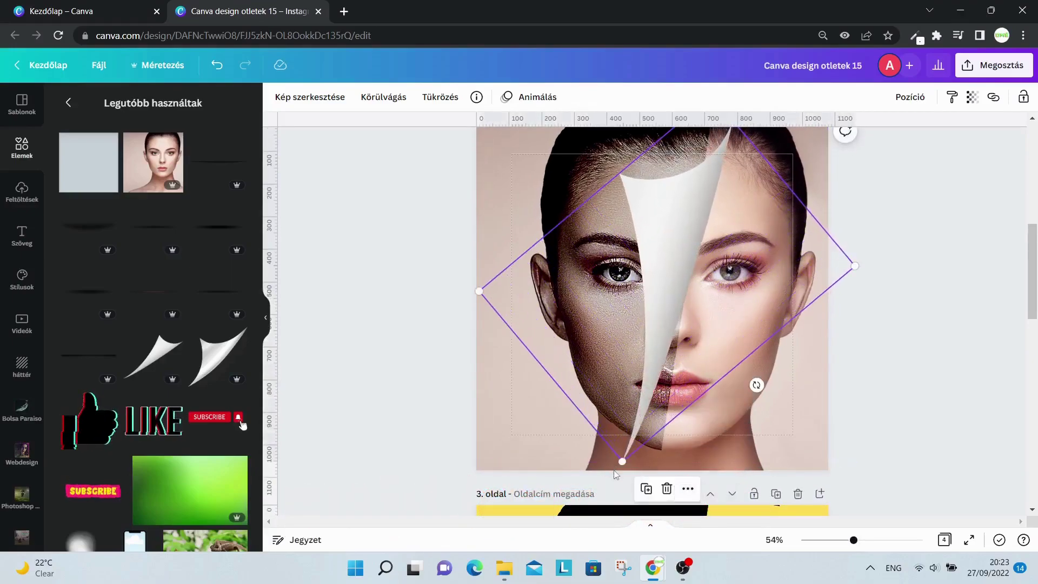
pyautogui.moveTo(756, 385); pyautogui.dragTo(785, 390)
pyautogui.moveTo(644, 464); pyautogui.dragTo(650, 451)
pyautogui.moveTo(663, 264); pyautogui.dragTo(699, 267)
pyautogui.scroll(1, 845, 278)
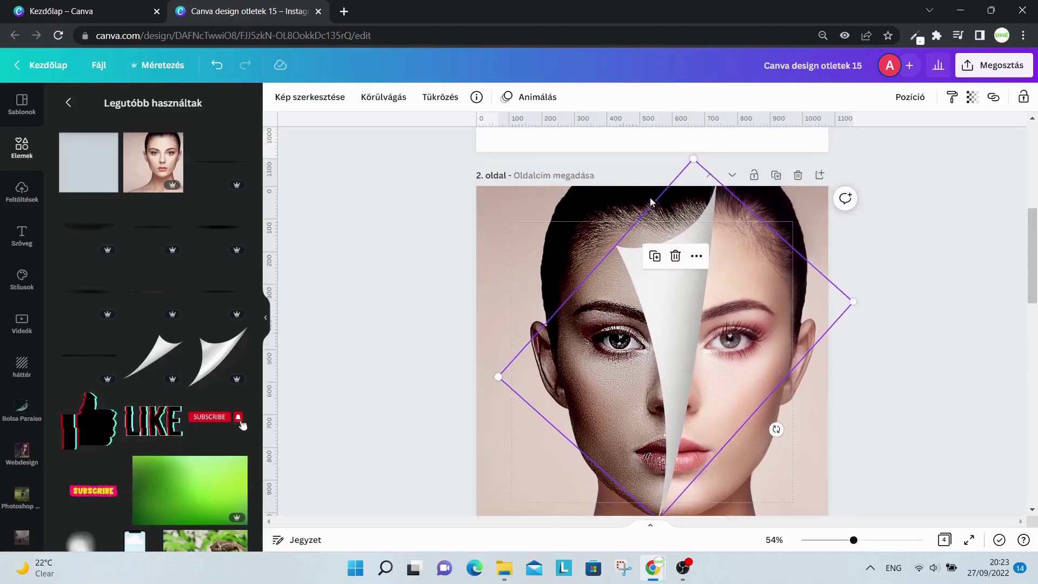
pyautogui.scroll(-1, 846, 281)
pyautogui.scroll(-3, 843, 291)
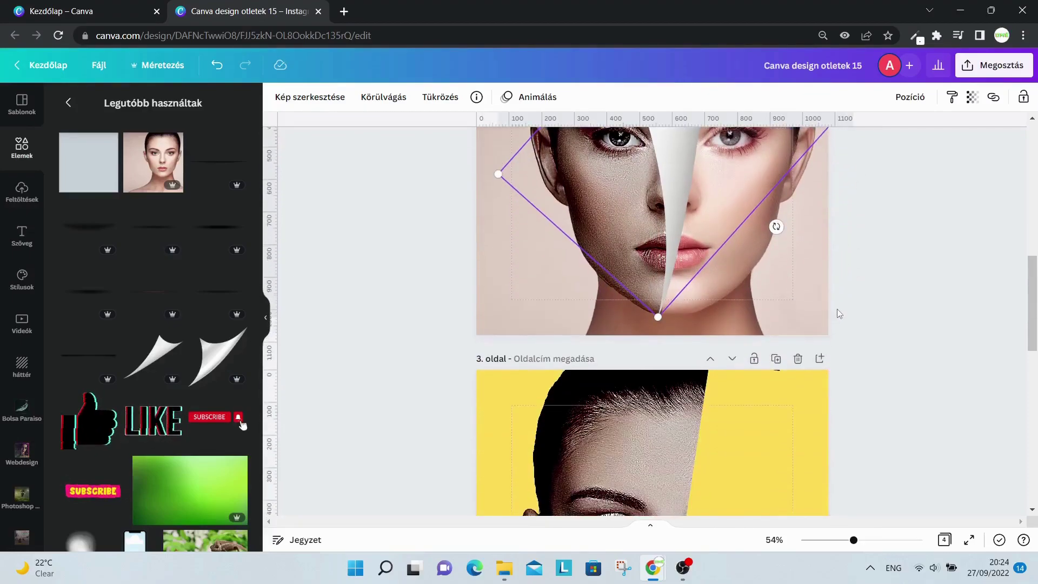
pyautogui.click(891, 314)
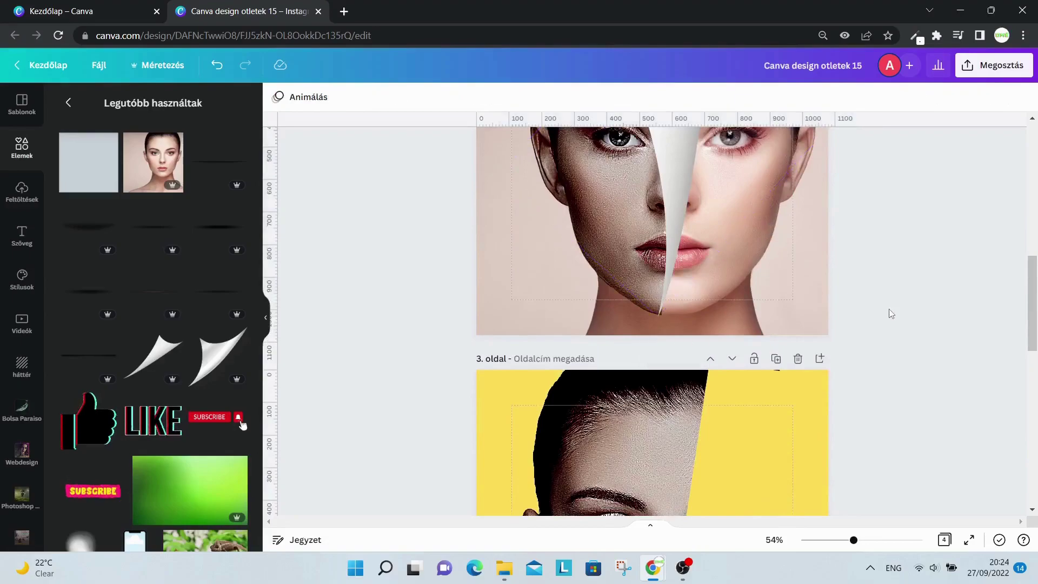
# Nudge the paper curl sideways so its lower tip meets the edge of the dark half-face at the chin.
pyautogui.click(695, 268)
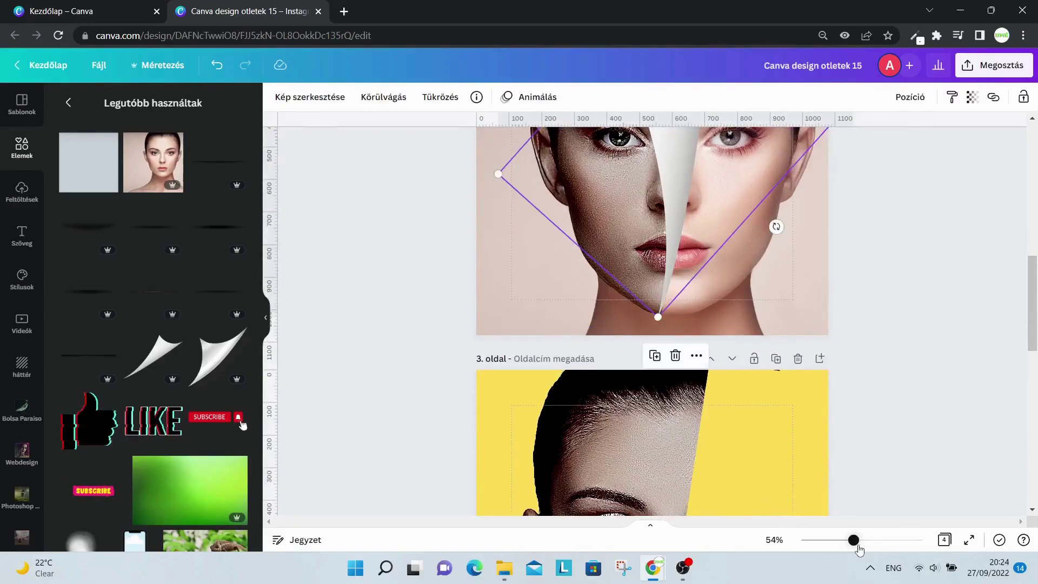
pyautogui.scroll(5, 858, 518)
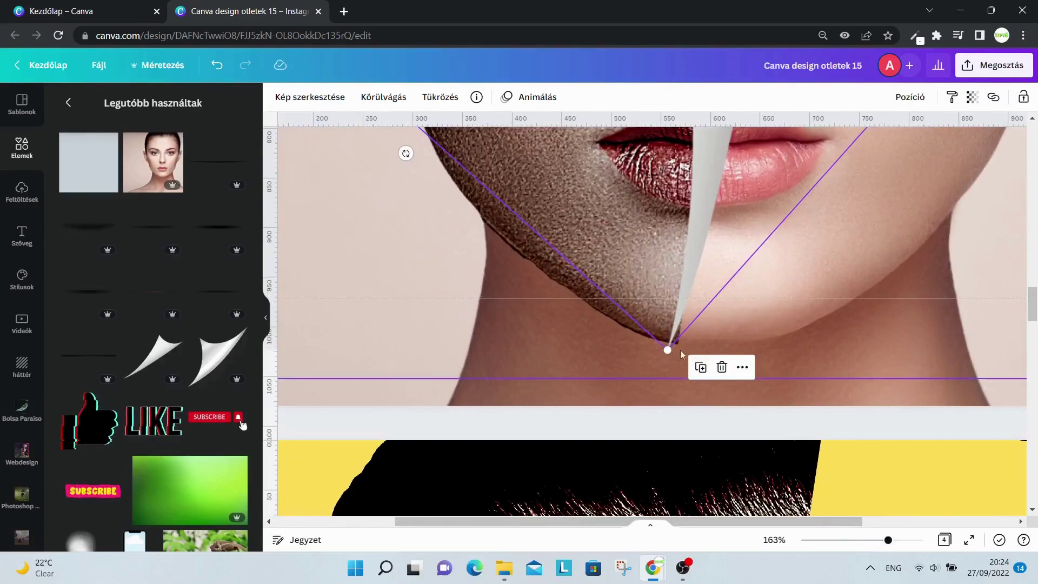
pyautogui.moveTo(683, 300); pyautogui.dragTo(688, 301)
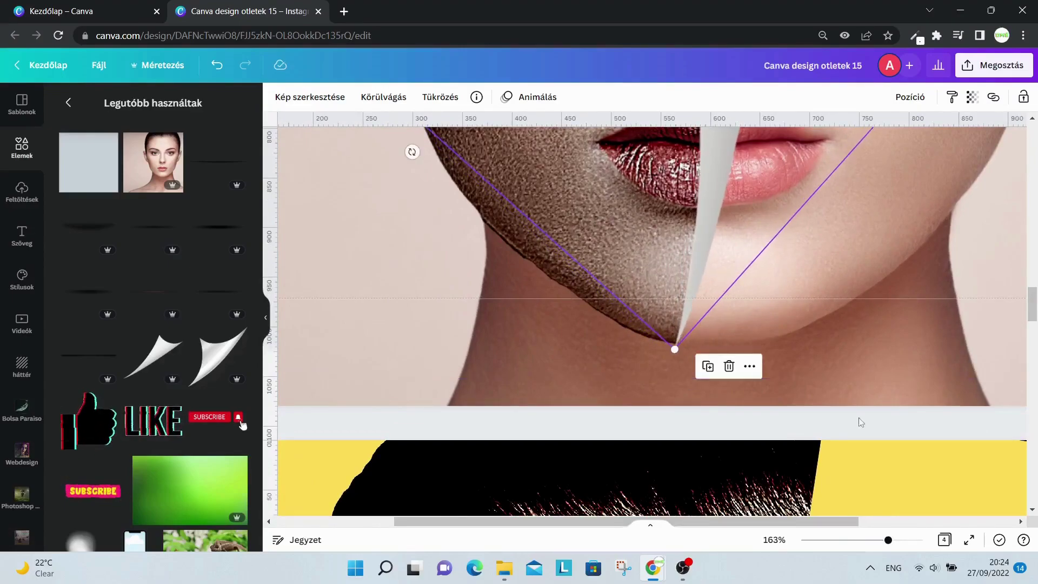
pyautogui.moveTo(890, 546); pyautogui.dragTo(857, 544)
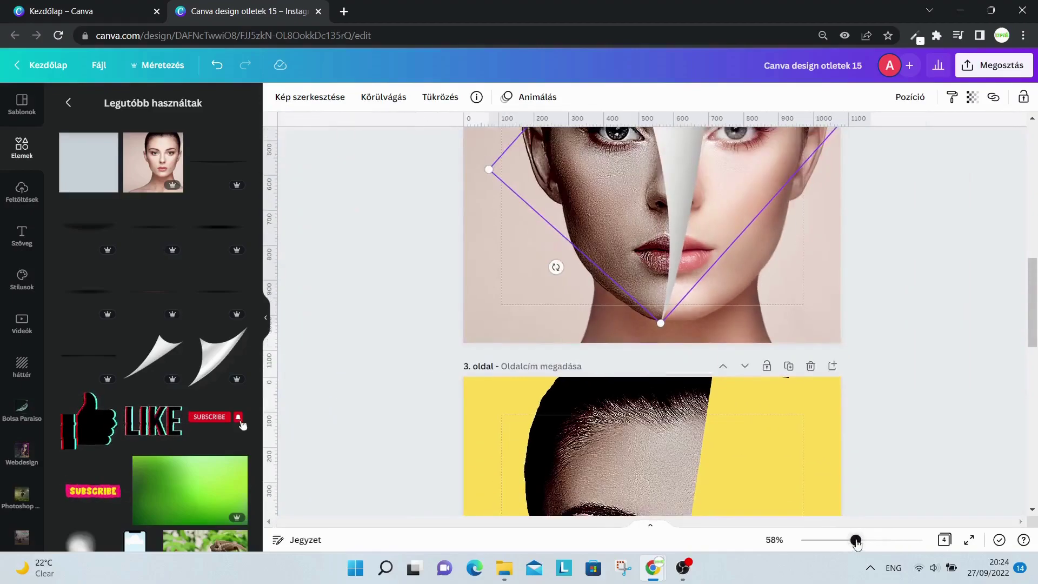
# Inspect the paper curl's upper edge up close and the whole page 2 composition for alignment with the face split.
pyautogui.scroll(3, 773, 316)
pyautogui.scroll(2, 774, 316)
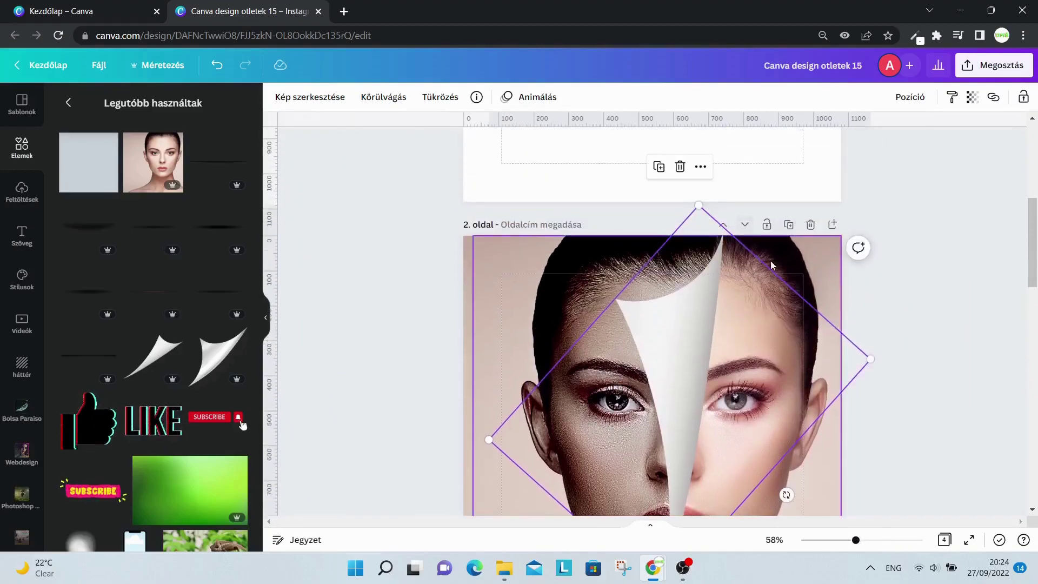
pyautogui.moveTo(860, 544); pyautogui.dragTo(889, 542)
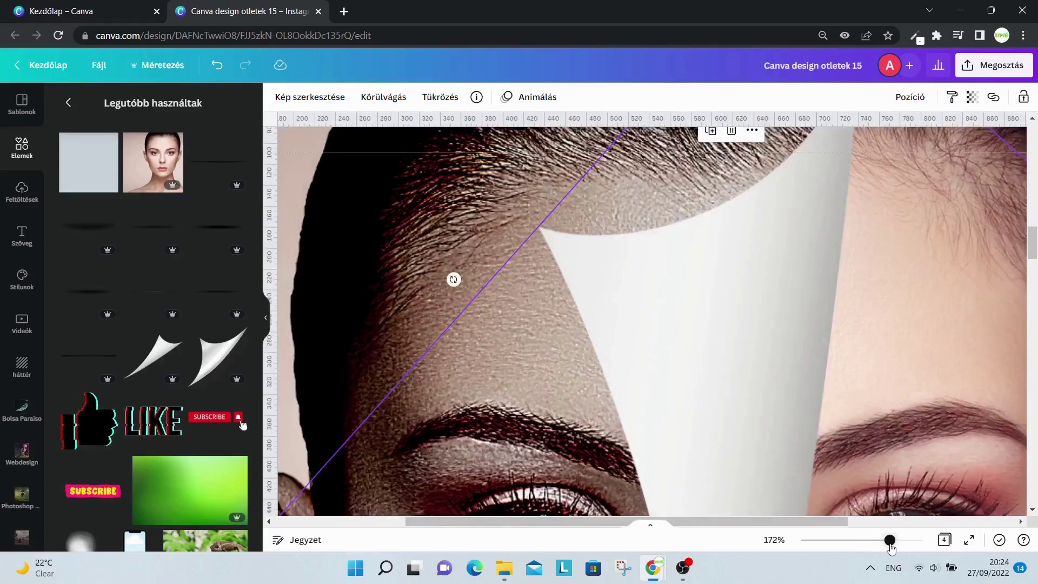
pyautogui.scroll(3, 884, 368)
pyautogui.scroll(-3, 886, 372)
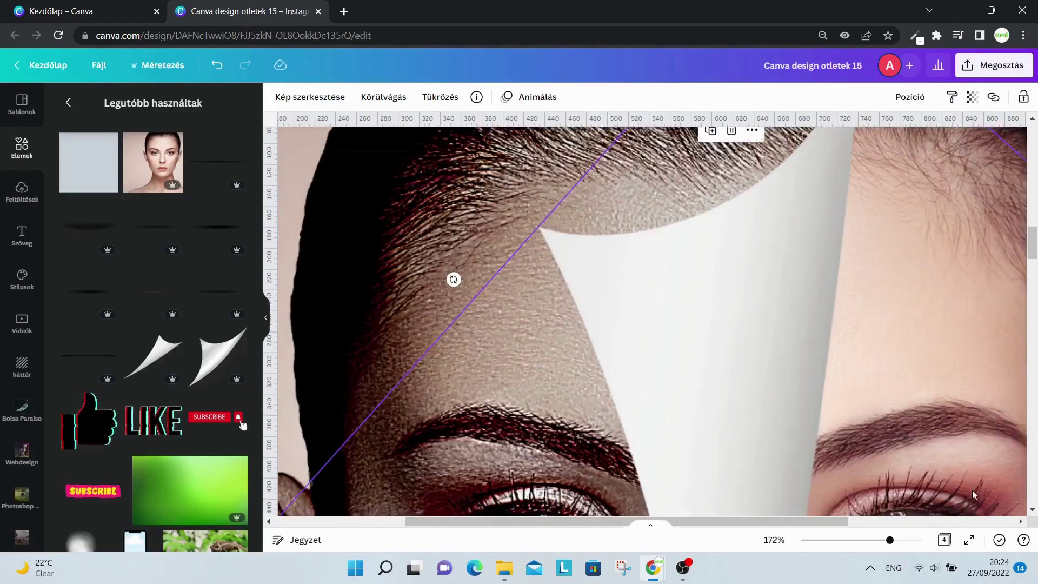
pyautogui.moveTo(891, 543); pyautogui.dragTo(856, 542)
pyautogui.scroll(-5, 909, 327)
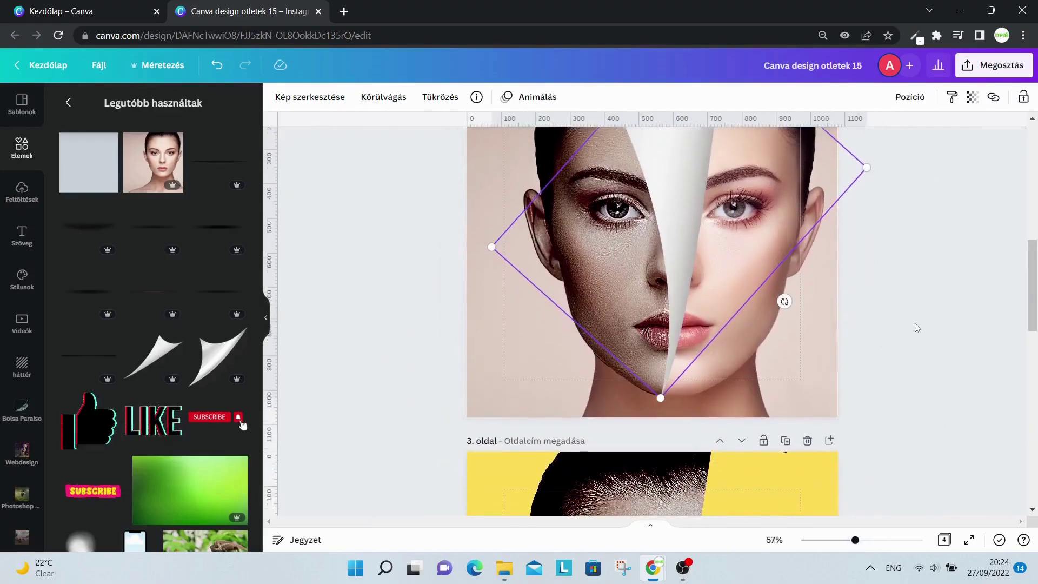
pyautogui.moveTo(850, 541); pyautogui.dragTo(842, 541)
pyautogui.click(861, 401)
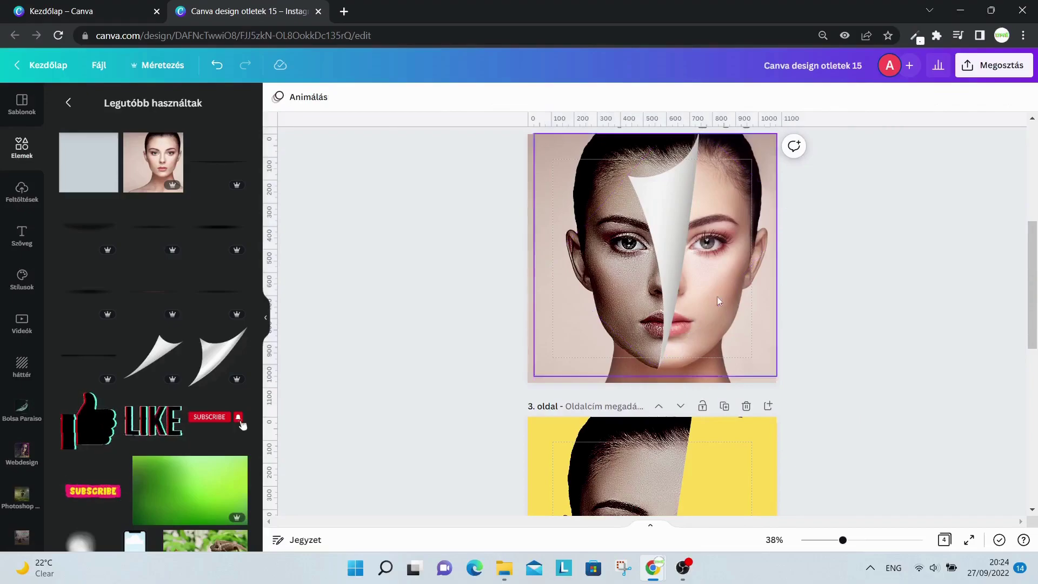
# Copy the line drop shadow from page 1 and paste it onto page 2.
pyautogui.scroll(5, 696, 247)
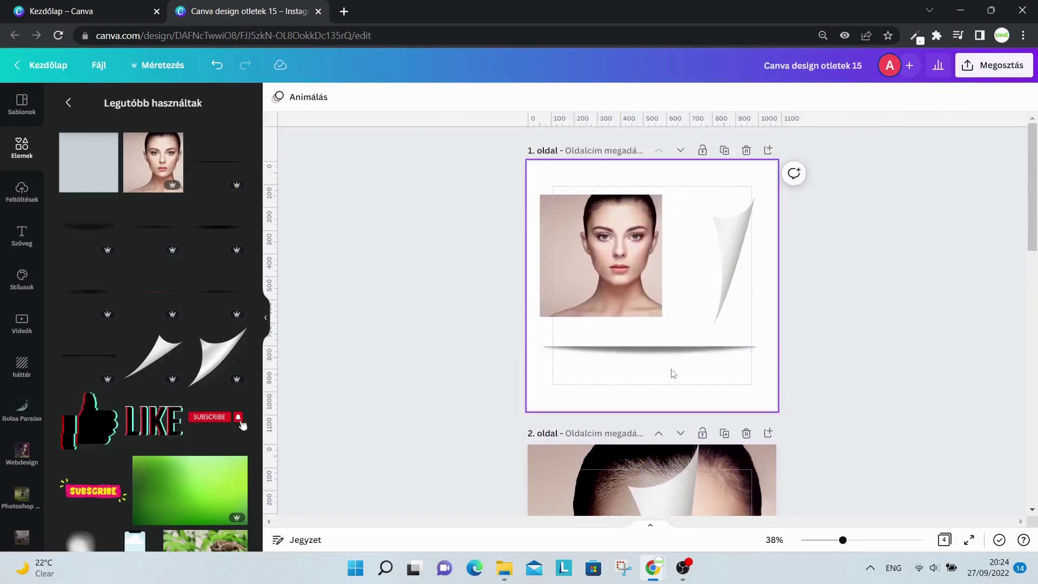
pyautogui.click(660, 352)
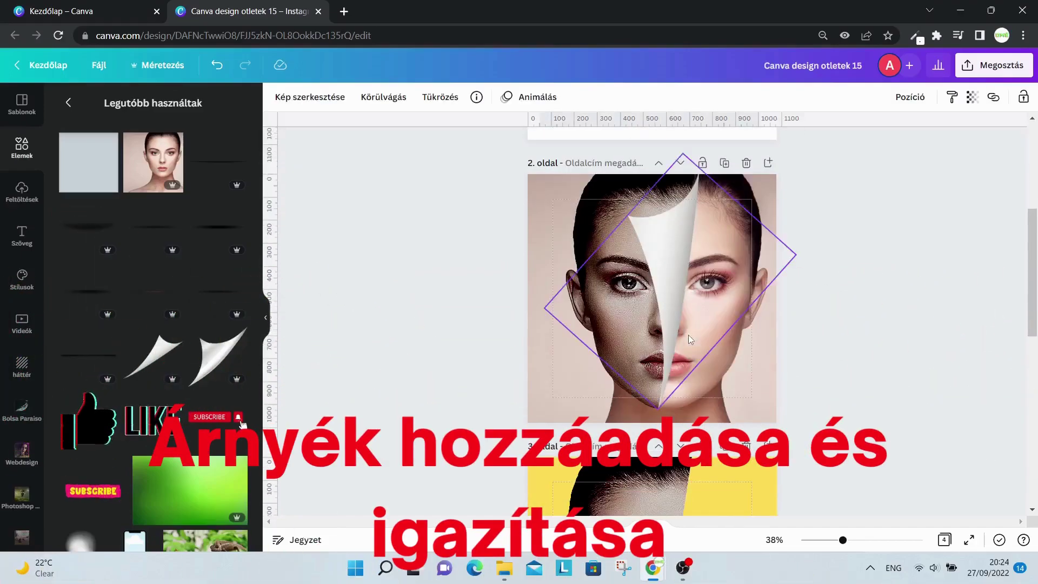
pyautogui.click(689, 335)
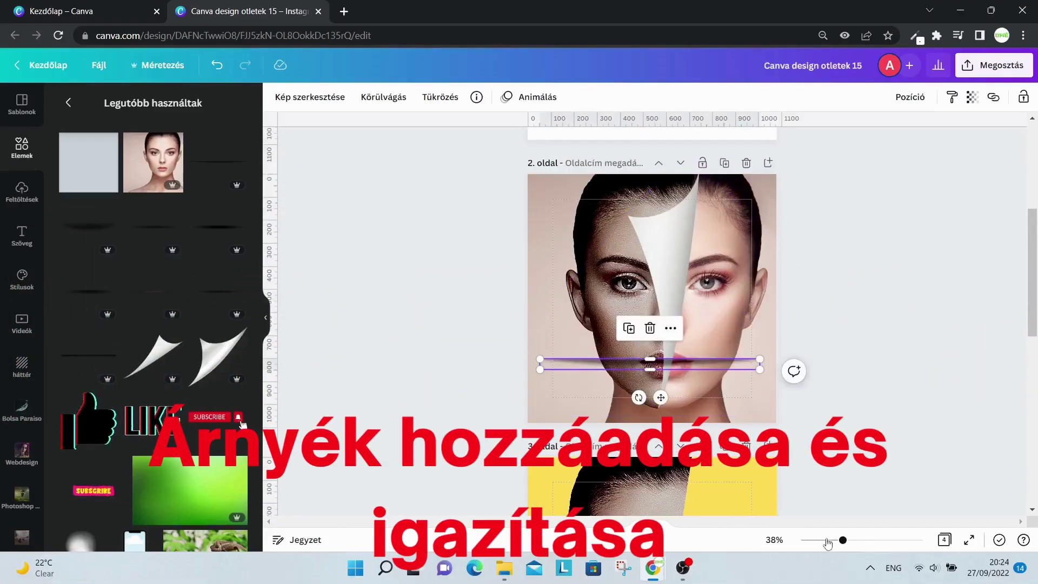
# Rotate the shadow line to about -93°, move it onto the lower face beside the paper curl, and scale it down.
pyautogui.moveTo(842, 539); pyautogui.dragTo(863, 539)
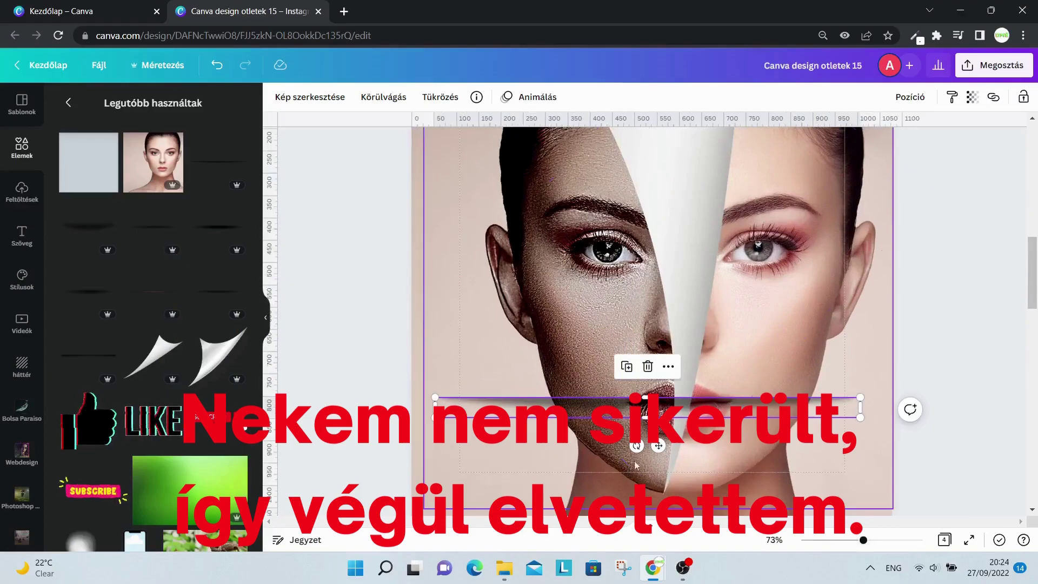
pyautogui.moveTo(658, 445); pyautogui.dragTo(611, 404)
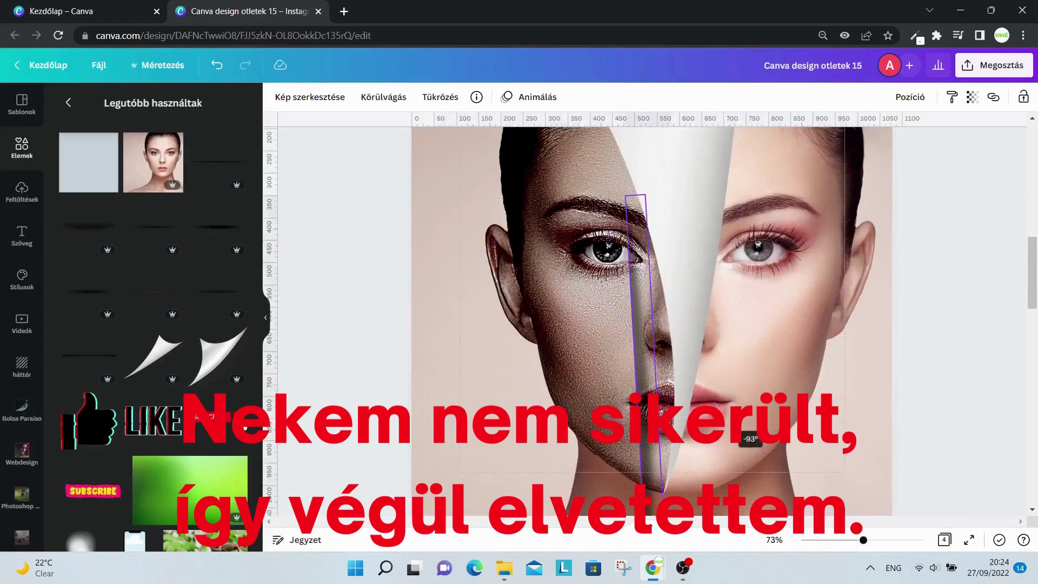
pyautogui.moveTo(665, 286); pyautogui.dragTo(707, 287)
pyautogui.scroll(-2, 758, 454)
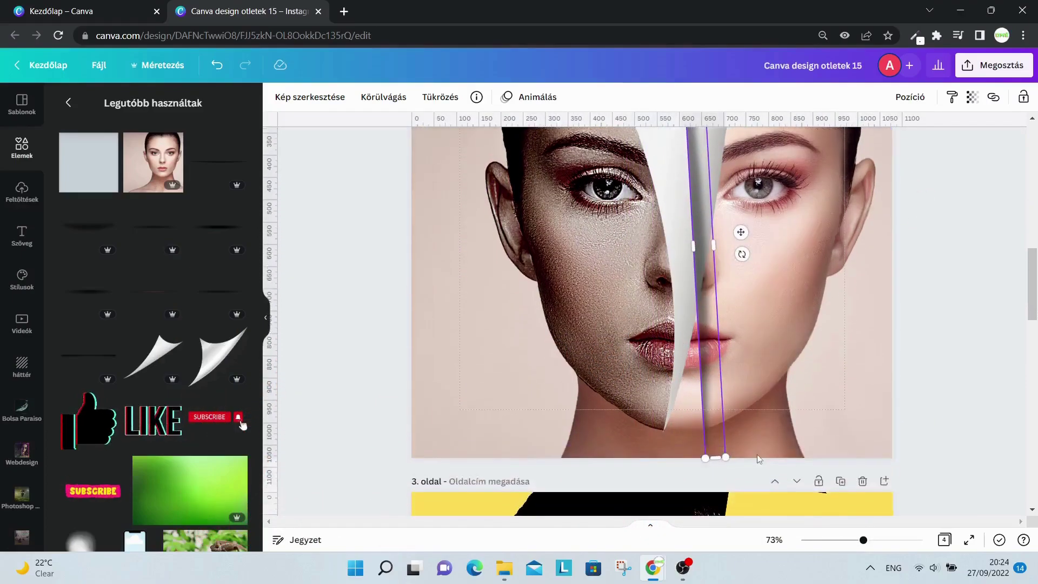
pyautogui.scroll(-1, 727, 460)
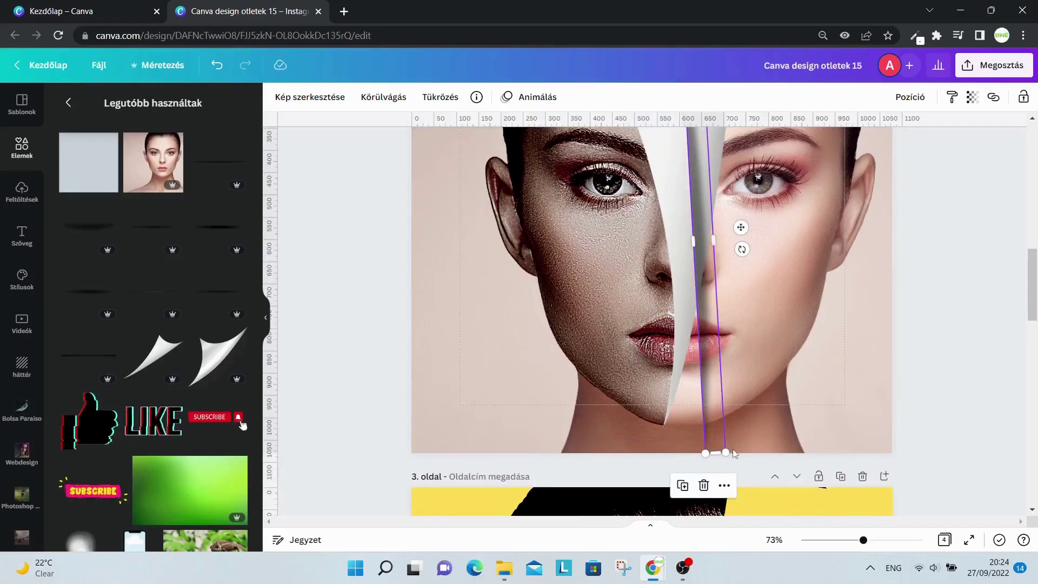
pyautogui.moveTo(724, 454); pyautogui.dragTo(701, 381)
pyautogui.scroll(2, 769, 387)
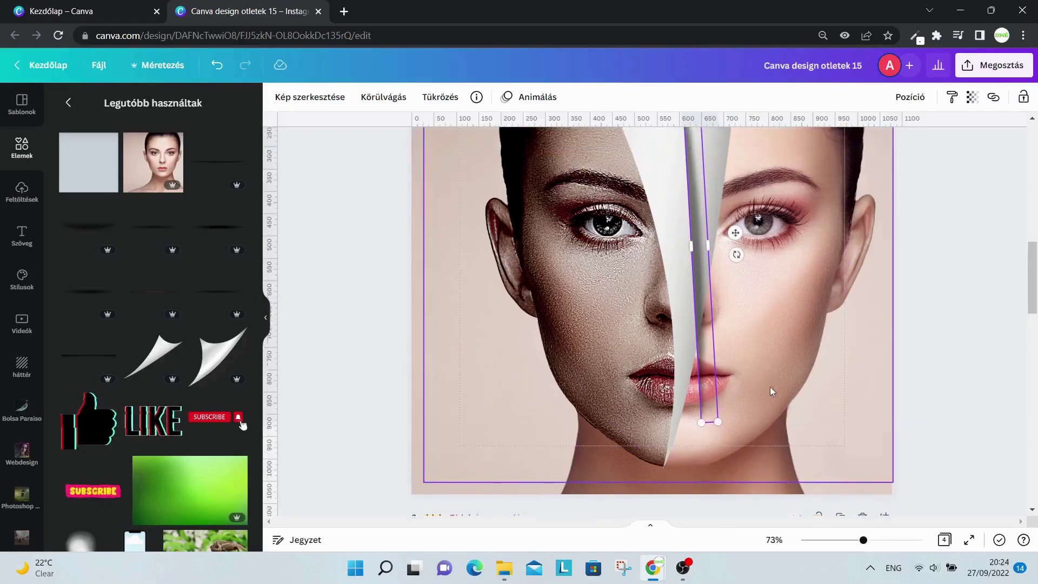
# Tilt the shadow line to match the slant of the paper curl's long edge and shift it up alongside that edge.
pyautogui.moveTo(861, 540); pyautogui.dragTo(841, 541)
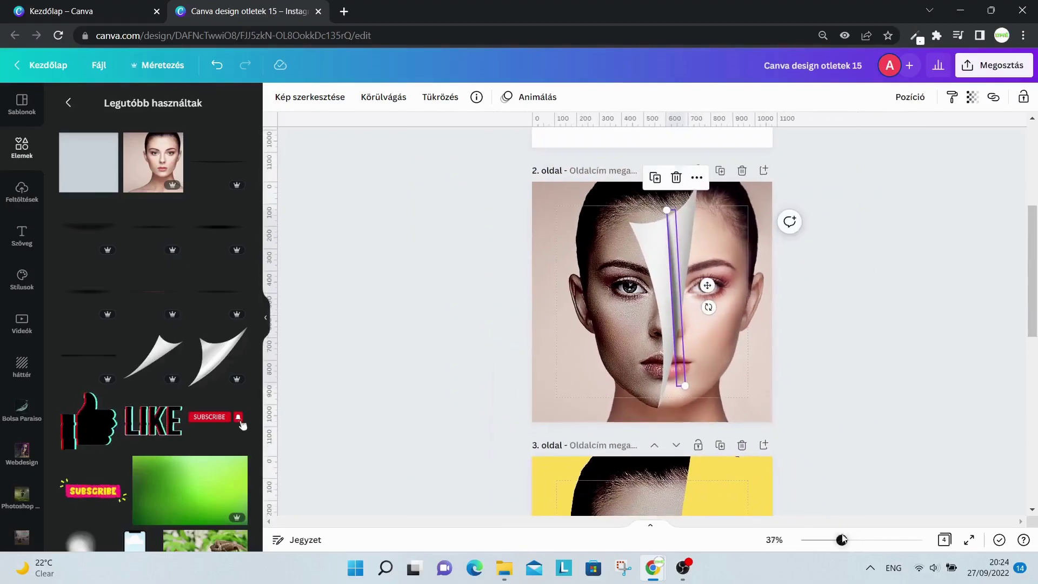
pyautogui.moveTo(709, 309); pyautogui.dragTo(696, 273)
pyautogui.moveTo(690, 211); pyautogui.dragTo(701, 205)
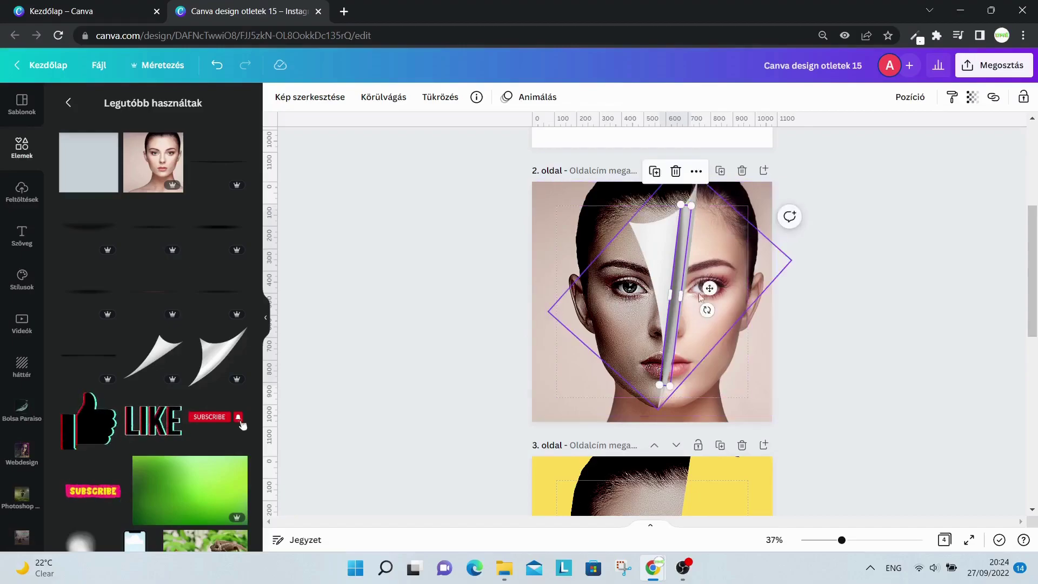
pyautogui.moveTo(677, 256)
pyautogui.mouseDown()
pyautogui.moveTo(670, 259)
pyautogui.moveTo(693, 254)
pyautogui.mouseUp()
pyautogui.moveTo(709, 196); pyautogui.dragTo(714, 184)
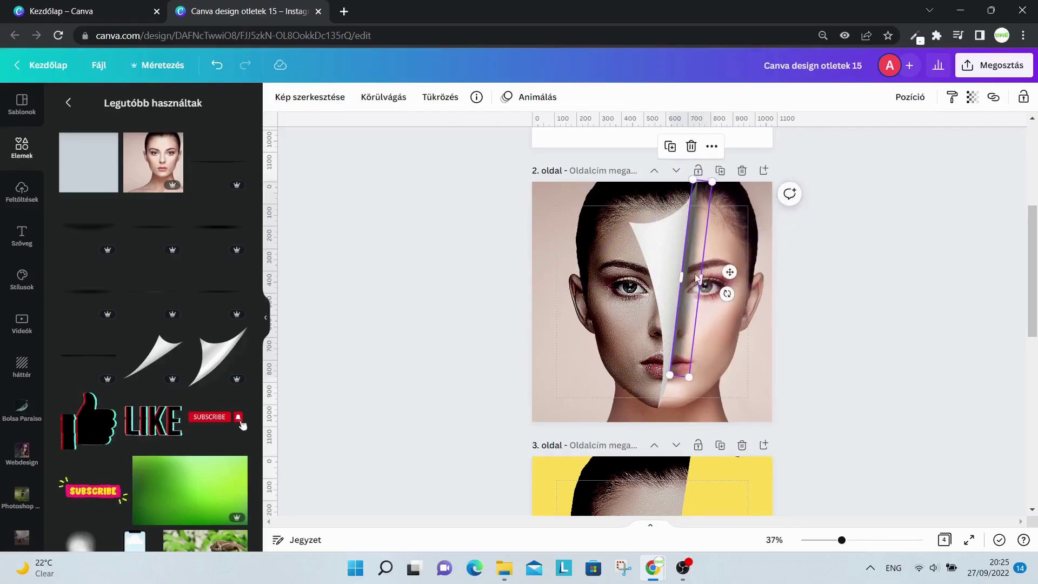
# Try adjusting the shadow's width from its long sides, and delete the shadow from page 2.
pyautogui.moveTo(682, 280); pyautogui.dragTo(680, 288)
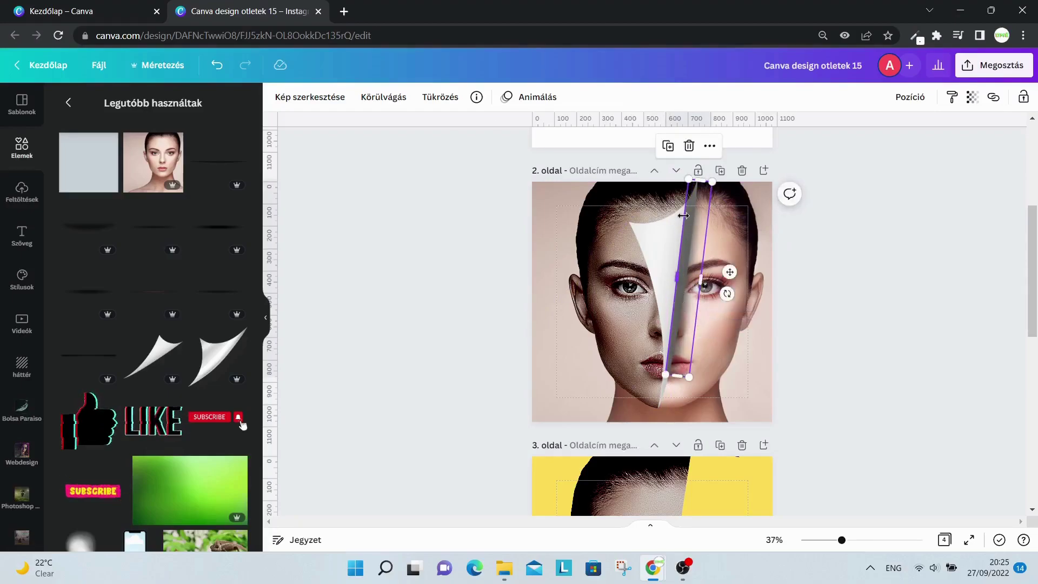
pyautogui.moveTo(683, 216); pyautogui.dragTo(679, 216)
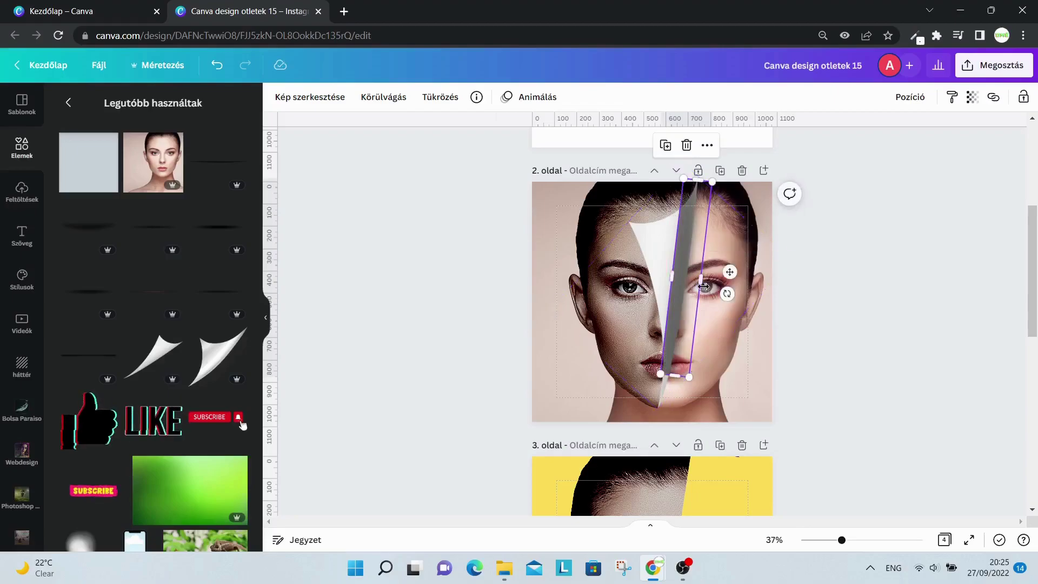
pyautogui.moveTo(699, 284); pyautogui.dragTo(676, 278)
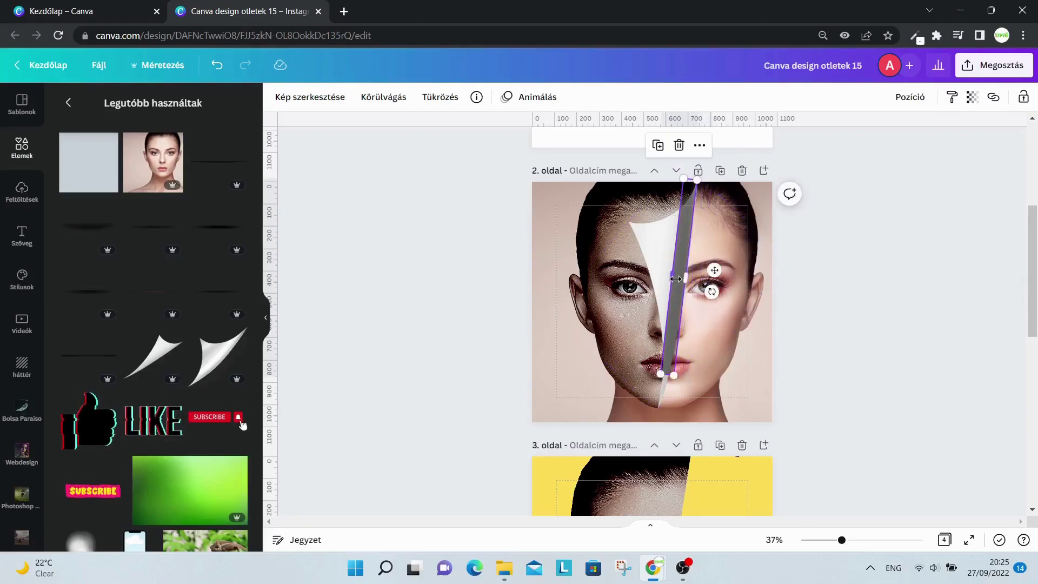
pyautogui.press('Escape')
# Copy the line shadow on page 1 again and paste a fresh copy onto page 2.
pyautogui.scroll(4, 671, 270)
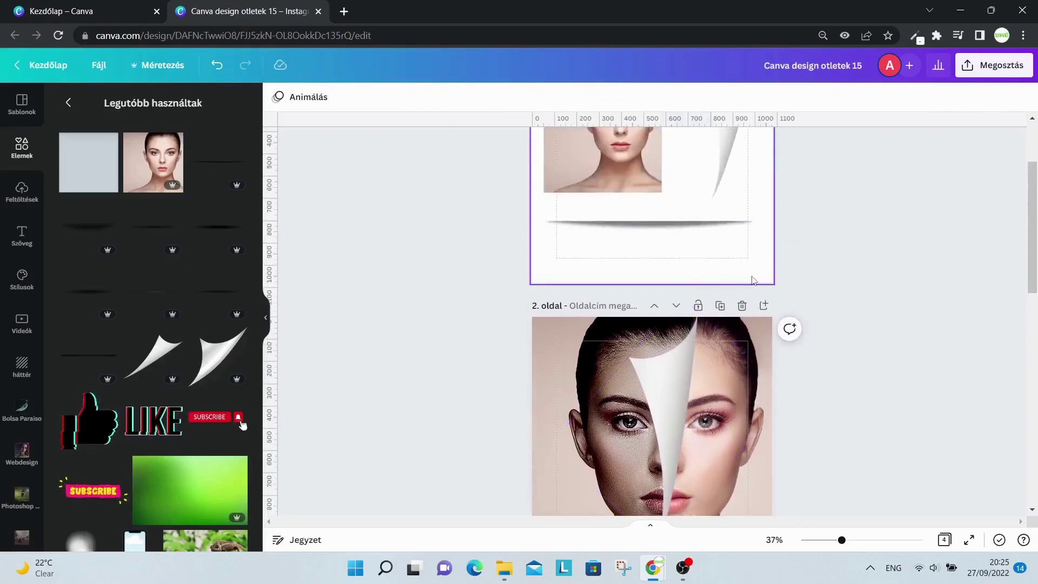
pyautogui.click(655, 291)
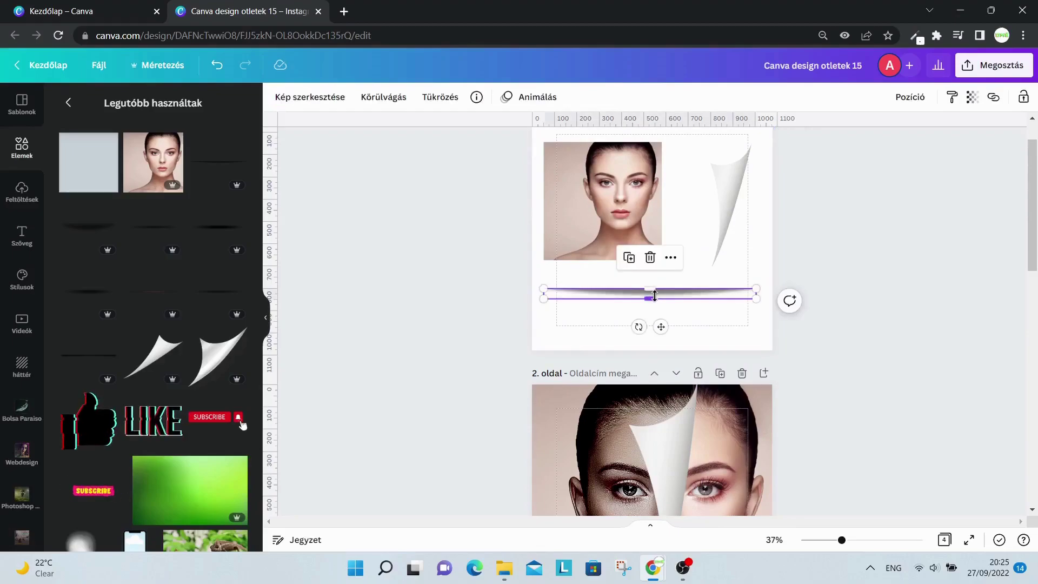
pyautogui.moveTo(654, 296); pyautogui.dragTo(654, 296)
pyautogui.scroll(-4, 675, 270)
pyautogui.scroll(1, 696, 223)
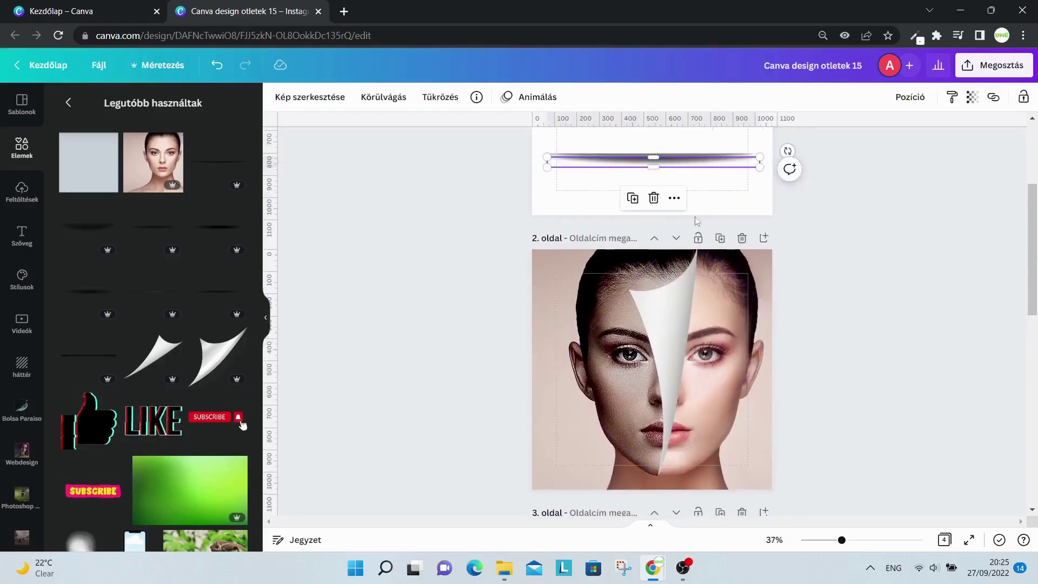
pyautogui.moveTo(686, 160); pyautogui.dragTo(686, 163)
pyautogui.press('Escape')
pyautogui.click(665, 162)
pyautogui.hotkey('ctrl', 'c')
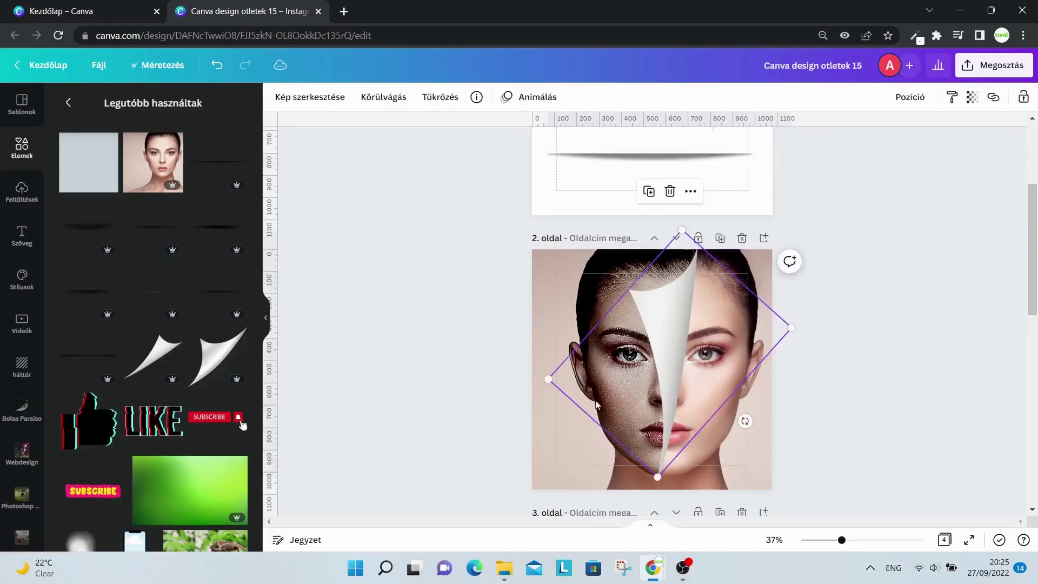
pyautogui.hotkey('ctrl', 'v')
# Rotate the pasted shadow to nearly vertical and move it onto the paper curl's long straight edge.
pyautogui.moveTo(639, 466); pyautogui.dragTo(709, 446)
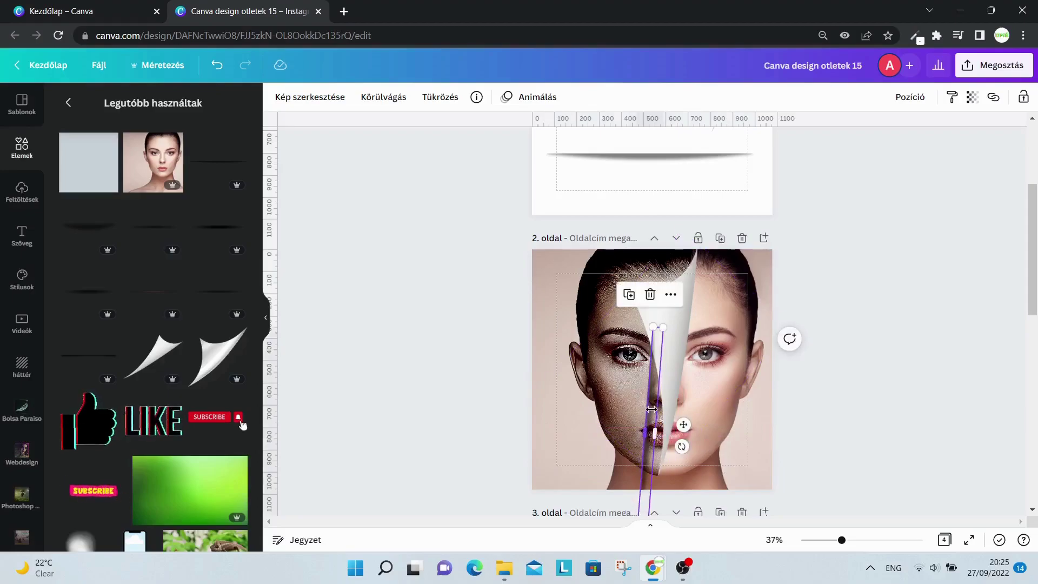
pyautogui.moveTo(844, 541); pyautogui.dragTo(863, 541)
pyautogui.scroll(-3, 752, 338)
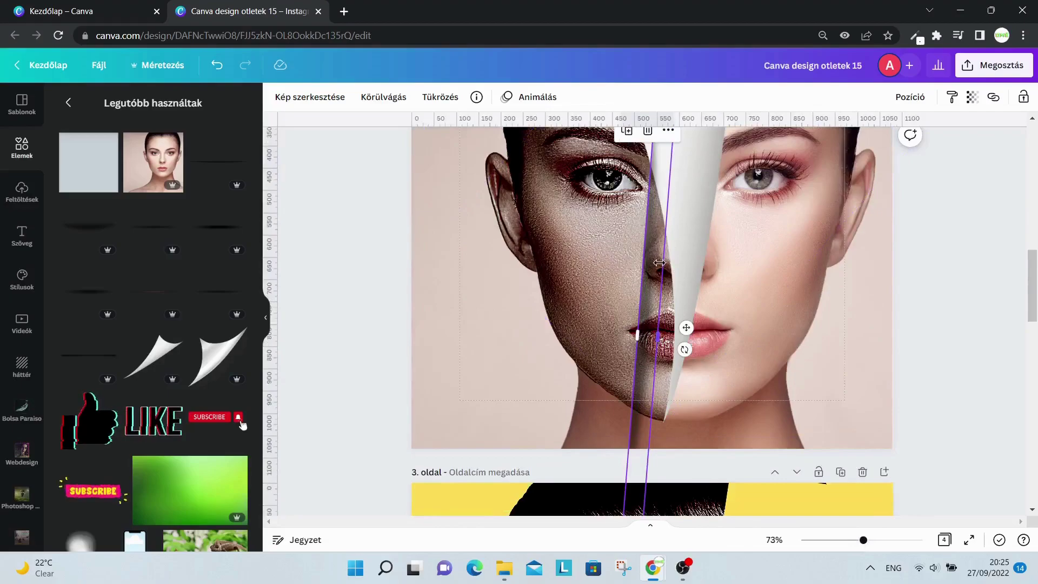
pyautogui.moveTo(656, 279); pyautogui.dragTo(703, 151)
pyautogui.scroll(2, 741, 216)
pyautogui.scroll(3, 745, 232)
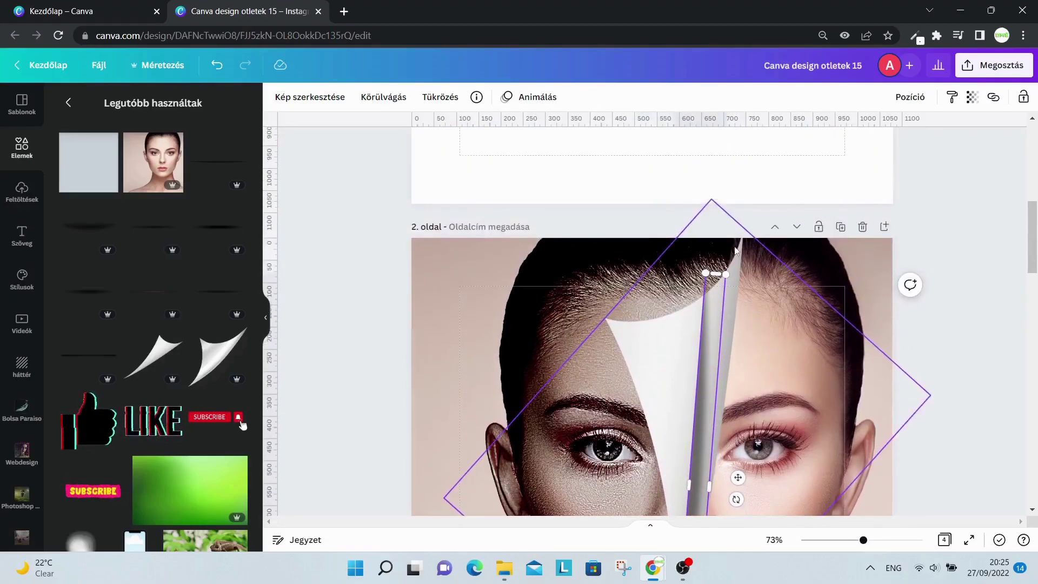
pyautogui.scroll(-5, 709, 342)
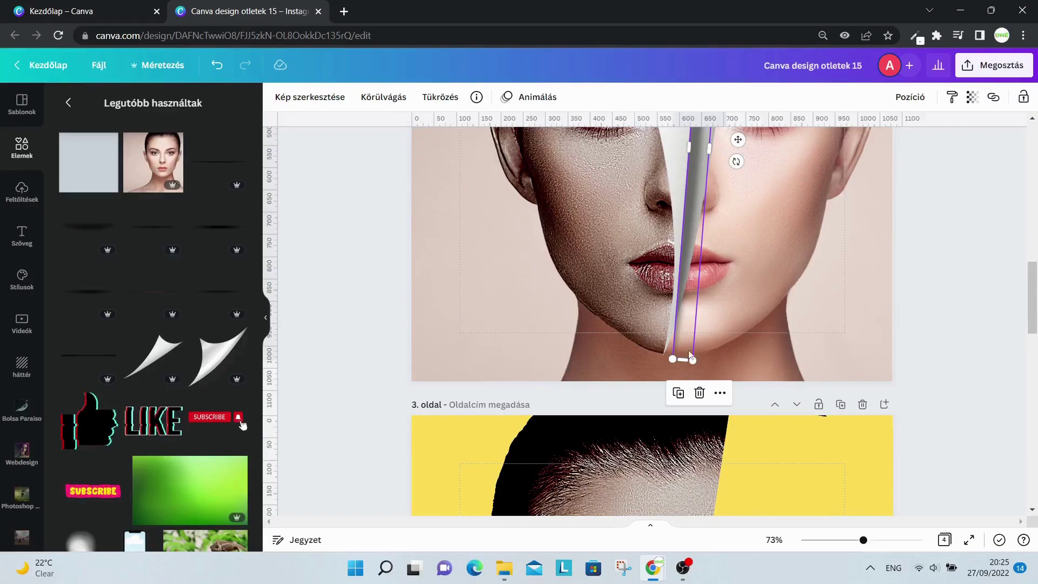
# Fine-tune the shadow's tilt and position until it follows the paper curl's long edge from the hairline down to the chin.
pyautogui.moveTo(736, 161); pyautogui.dragTo(732, 163)
pyautogui.scroll(4, 729, 217)
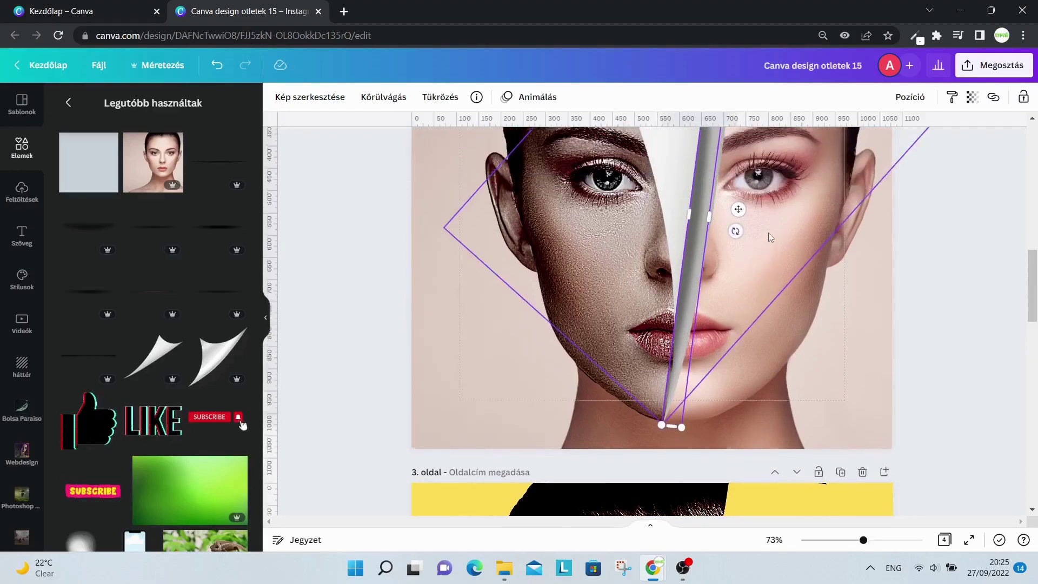
pyautogui.moveTo(705, 307); pyautogui.dragTo(726, 294)
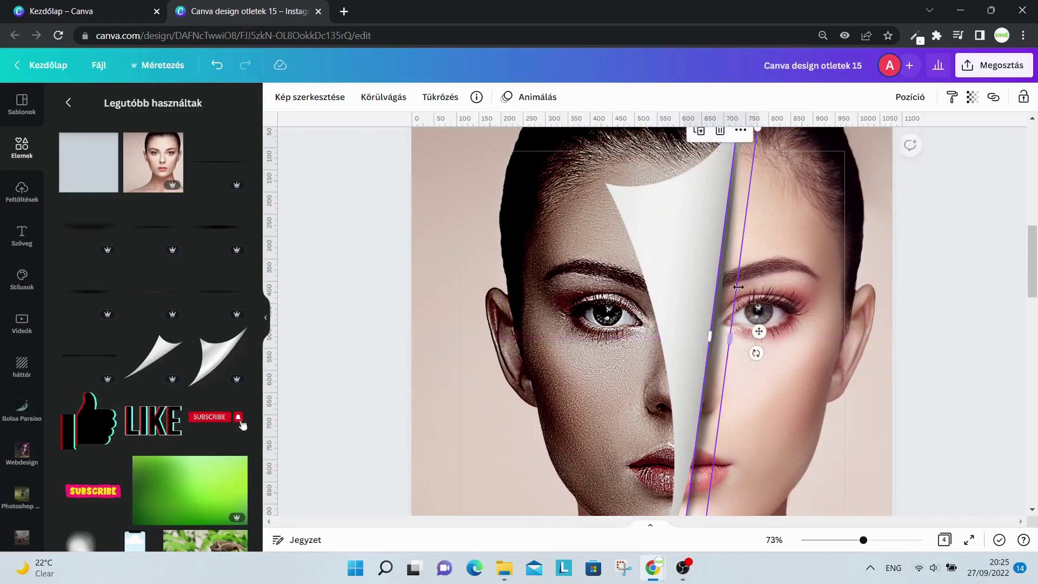
pyautogui.scroll(-3, 737, 286)
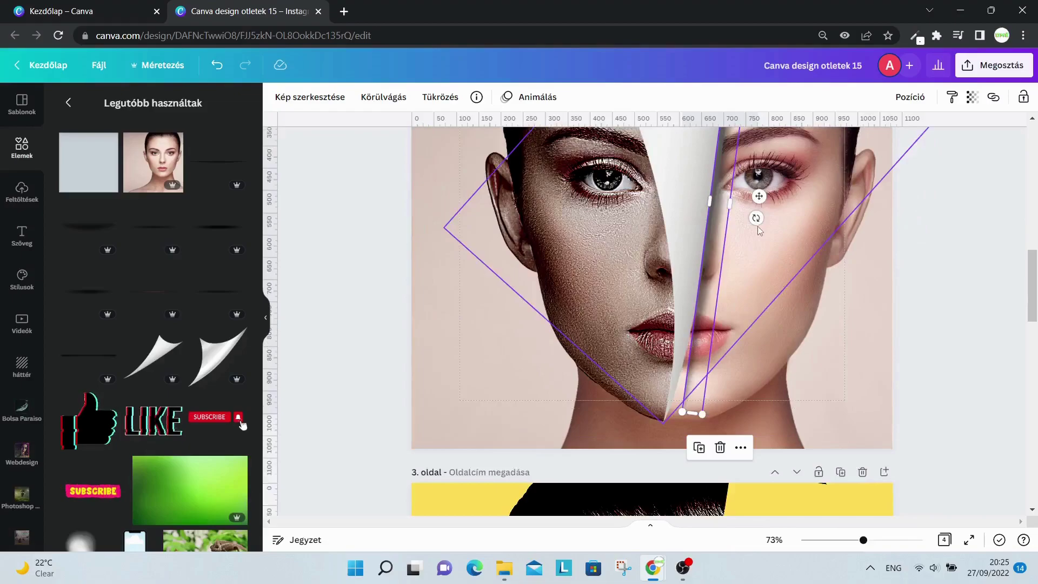
pyautogui.moveTo(755, 218); pyautogui.dragTo(779, 238)
pyautogui.scroll(4, 779, 238)
pyautogui.moveTo(733, 300)
pyautogui.mouseDown()
pyautogui.moveTo(739, 310)
pyautogui.moveTo(725, 302)
pyautogui.moveTo(744, 314)
pyautogui.mouseUp()
pyautogui.press('Escape')
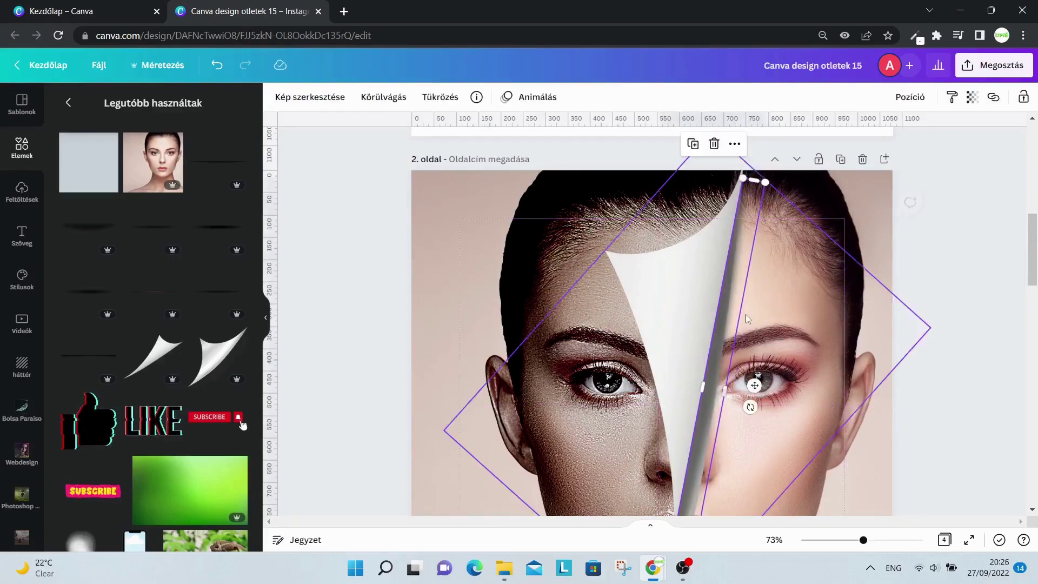
# Send the shadow behind the paper curl and check the curl's edge along the whole face.
pyautogui.scroll(-4, 747, 314)
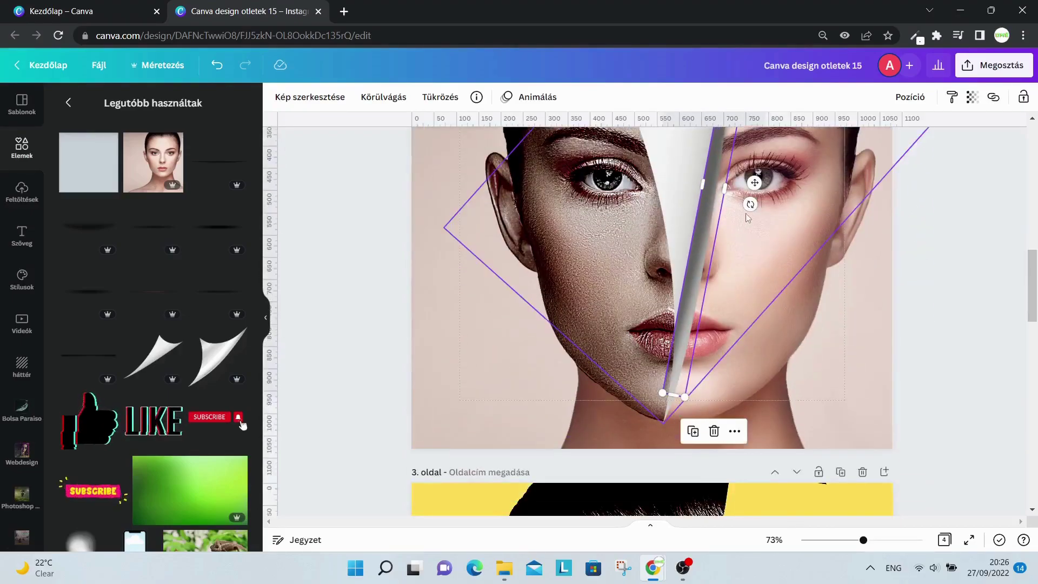
pyautogui.scroll(3, 743, 233)
pyautogui.scroll(2, 740, 244)
pyautogui.scroll(-2, 730, 254)
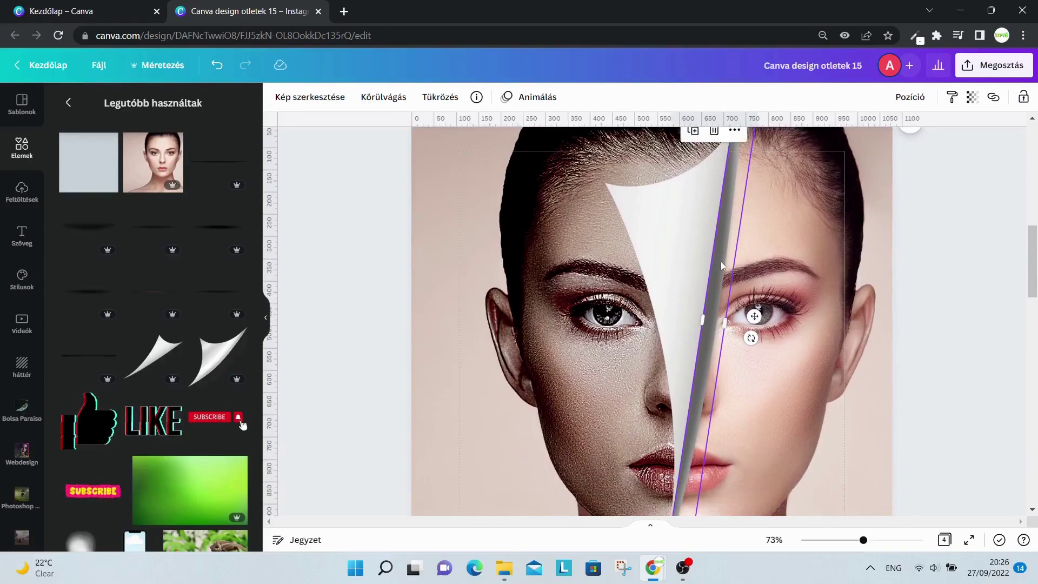
pyautogui.rightClick(721, 265)
pyautogui.click(778, 316)
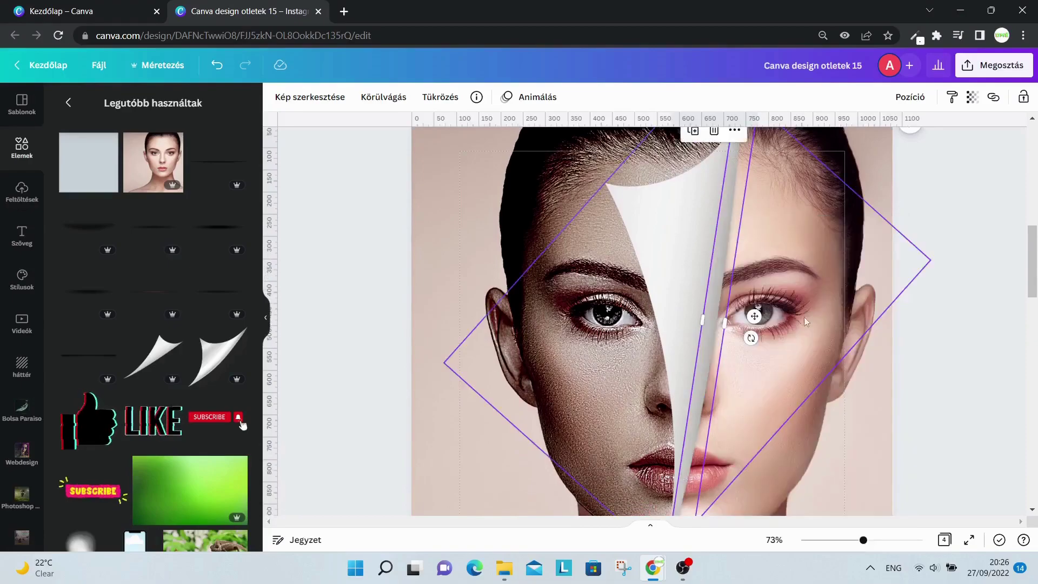
pyautogui.click(917, 338)
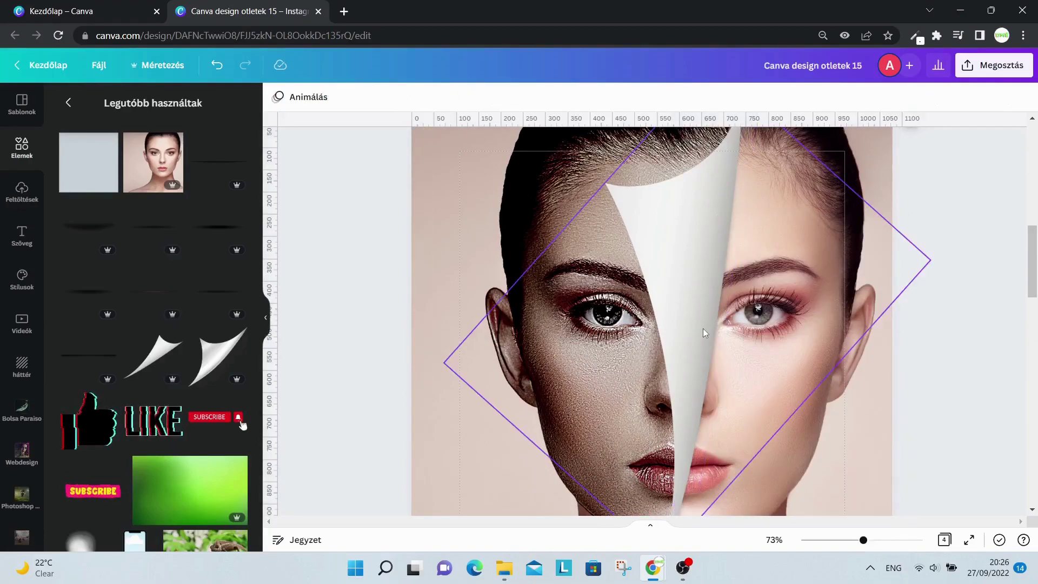
pyautogui.scroll(-2, 705, 328)
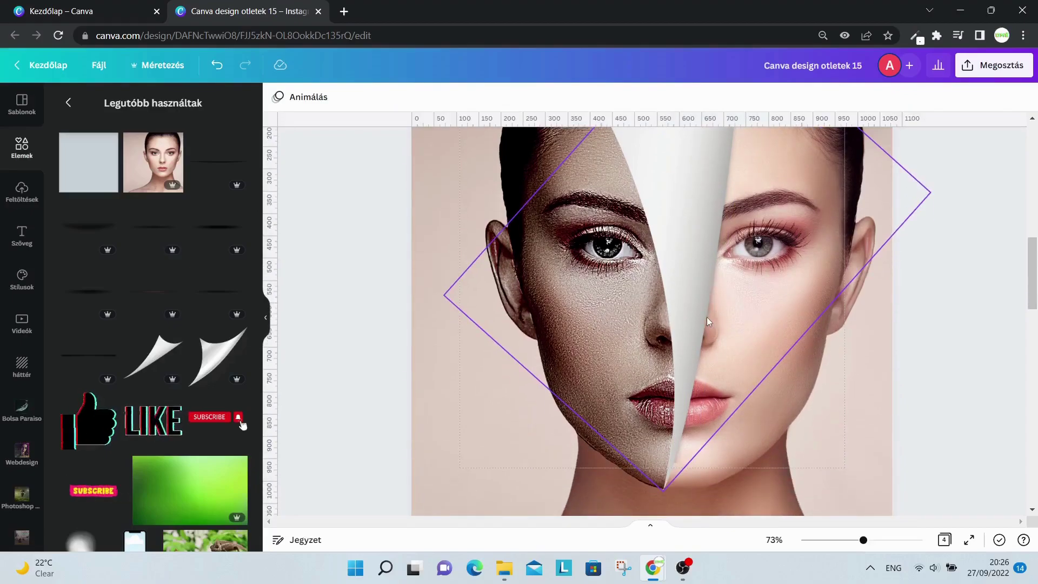
pyautogui.scroll(-4, 706, 317)
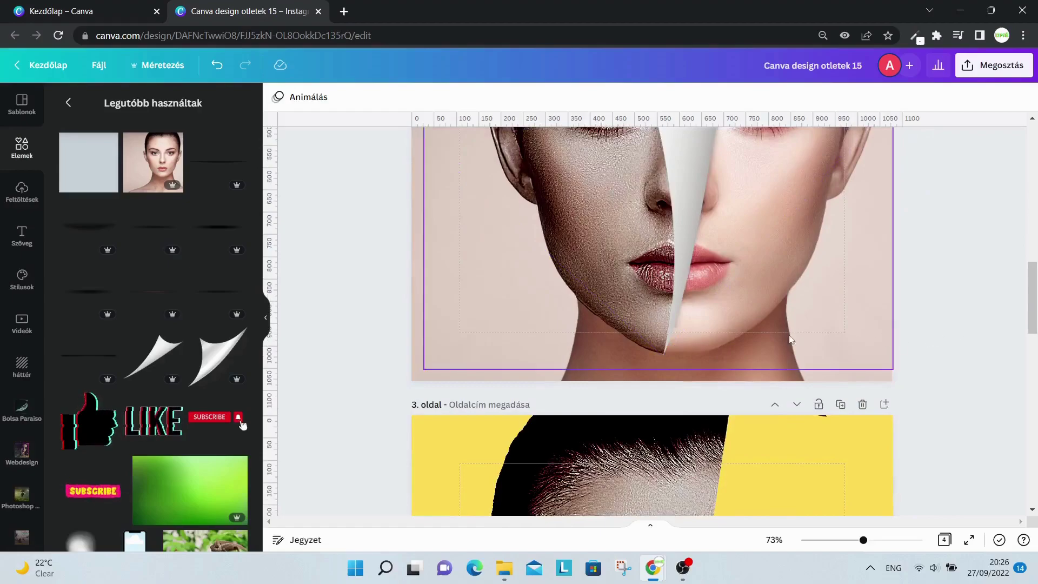
pyautogui.scroll(6, 727, 292)
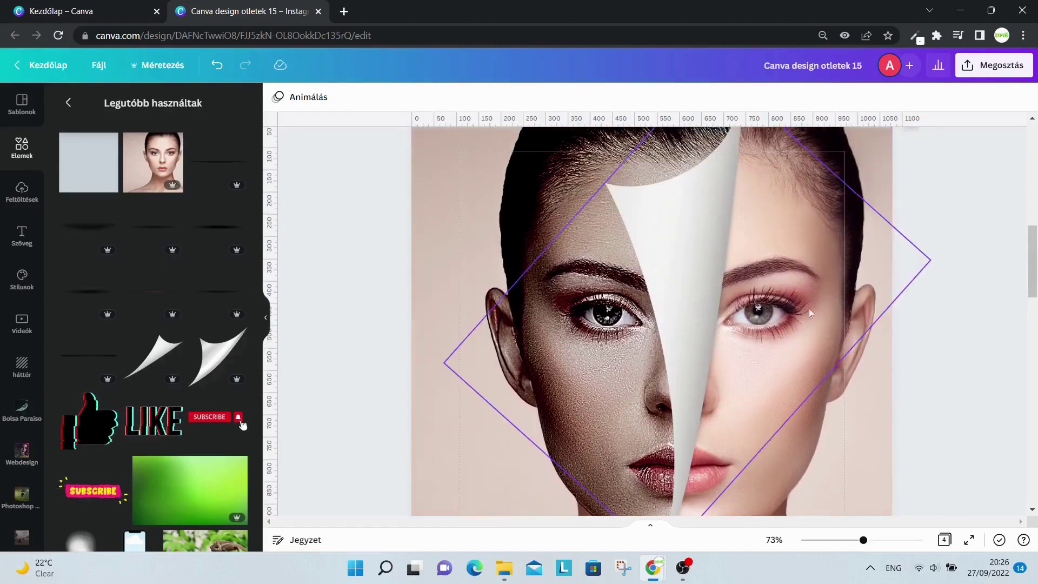
# Copy the line shadow from page 1, paste it onto page 2 and scale it down to less than half its length.
pyautogui.scroll(10, 846, 287)
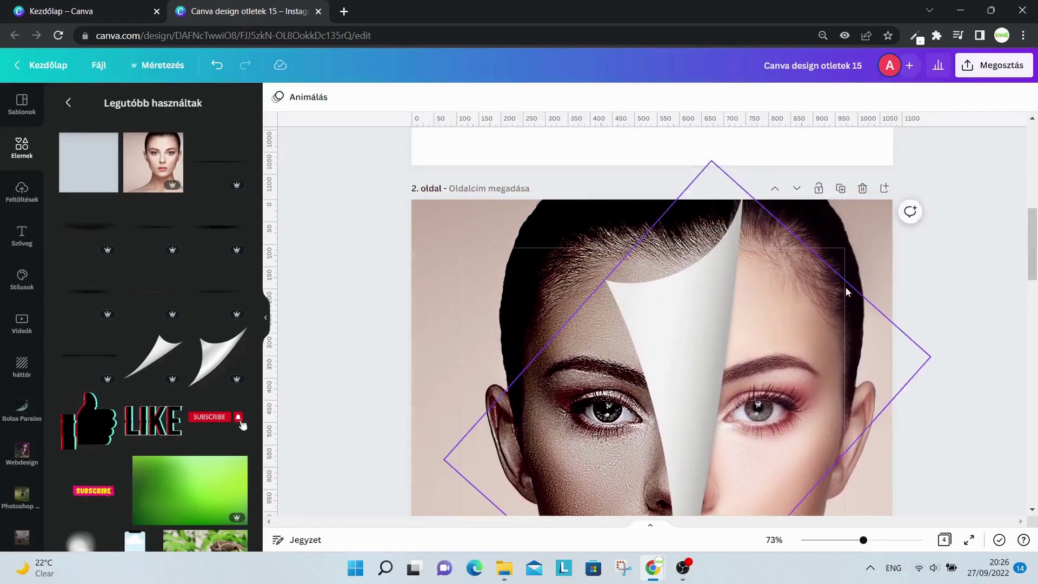
pyautogui.click(763, 300)
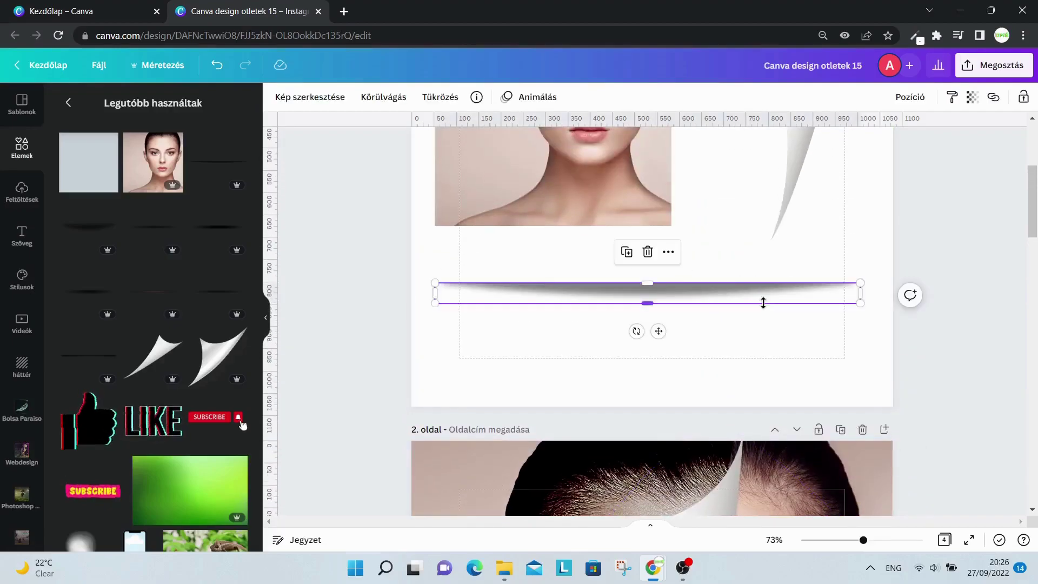
pyautogui.scroll(-15, 763, 302)
pyautogui.click(751, 340)
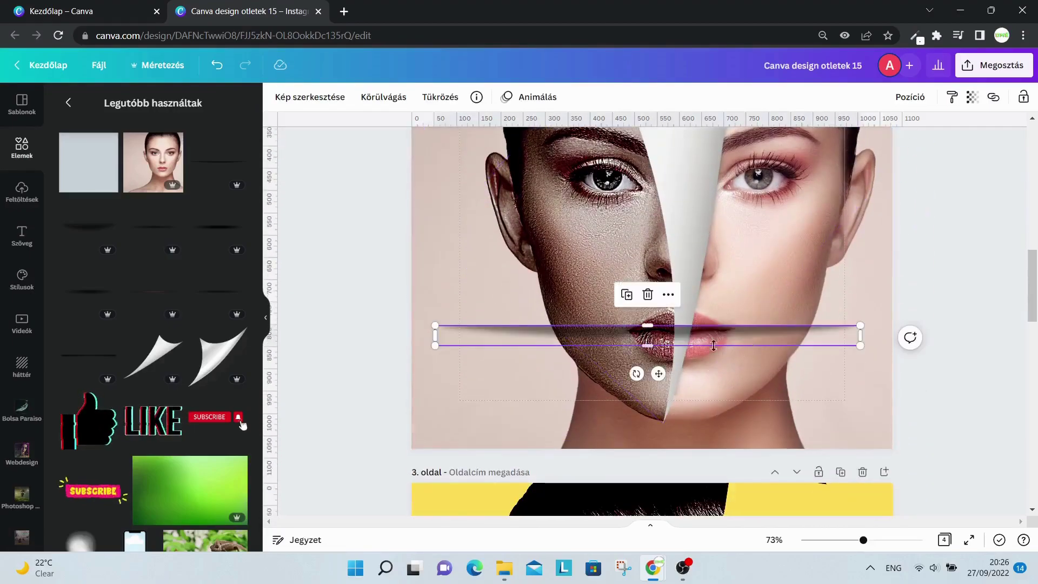
pyautogui.moveTo(859, 326); pyautogui.dragTo(566, 340)
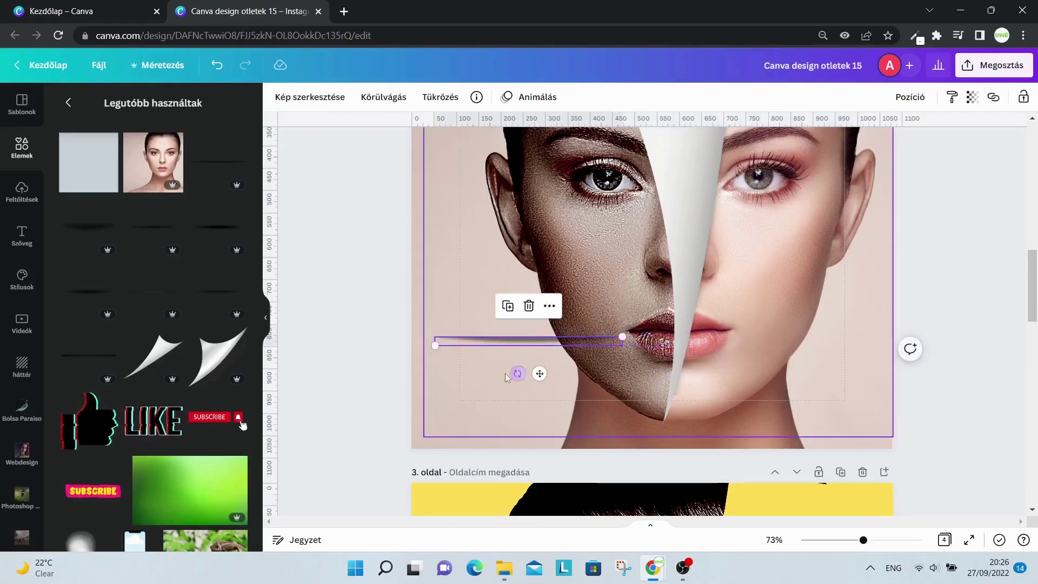
# Rotate the small shadow to a steep slant and place it along the lower part of the paper curl beside the lips.
pyautogui.moveTo(518, 374); pyautogui.dragTo(582, 354)
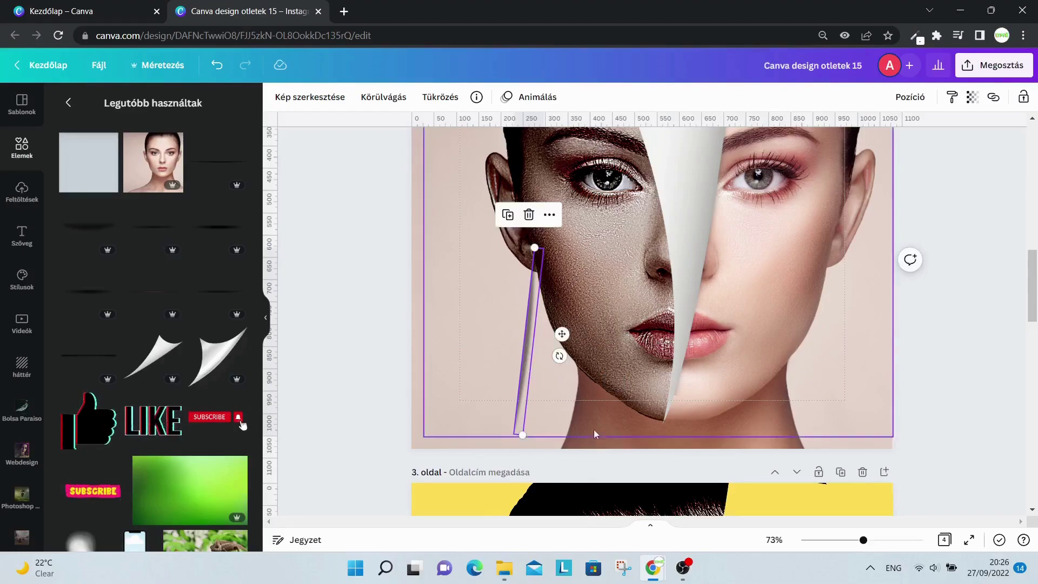
pyautogui.click(484, 440)
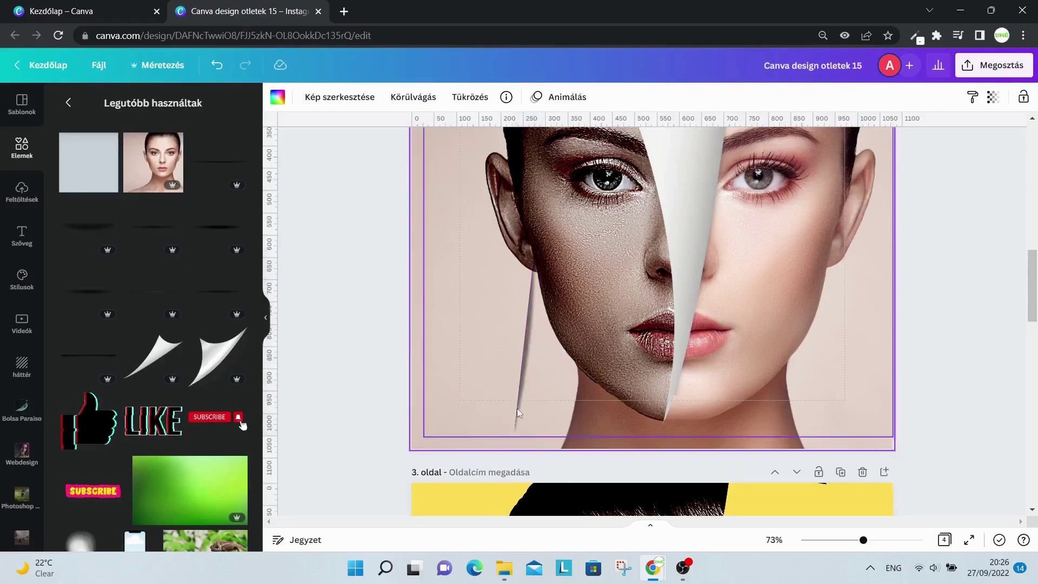
pyautogui.moveTo(524, 406); pyautogui.dragTo(690, 398)
pyautogui.moveTo(723, 328); pyautogui.dragTo(721, 332)
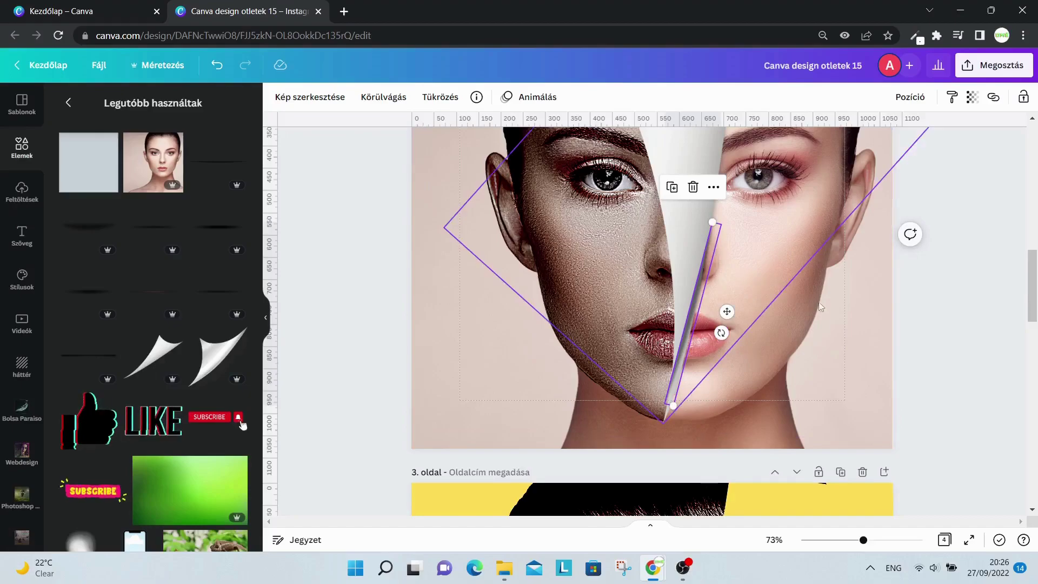
# Put the small shadow behind the paper curl and fine-tune its position and tilt along the curl's lower edge.
pyautogui.click(728, 286)
pyautogui.moveTo(696, 274); pyautogui.dragTo(702, 284)
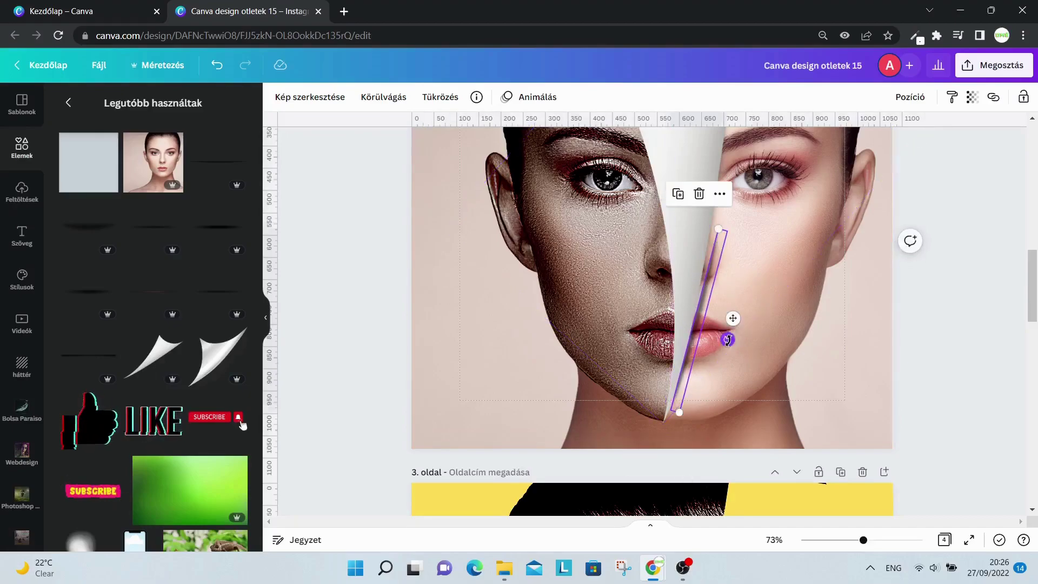
pyautogui.moveTo(728, 339); pyautogui.dragTo(730, 340)
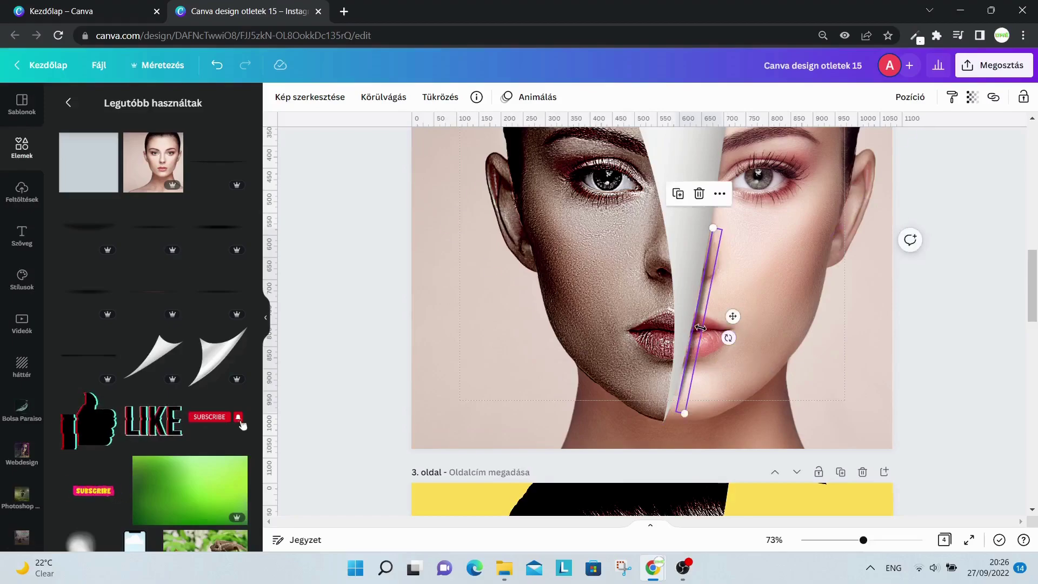
pyautogui.scroll(-6, 811, 308)
pyautogui.scroll(7, 757, 324)
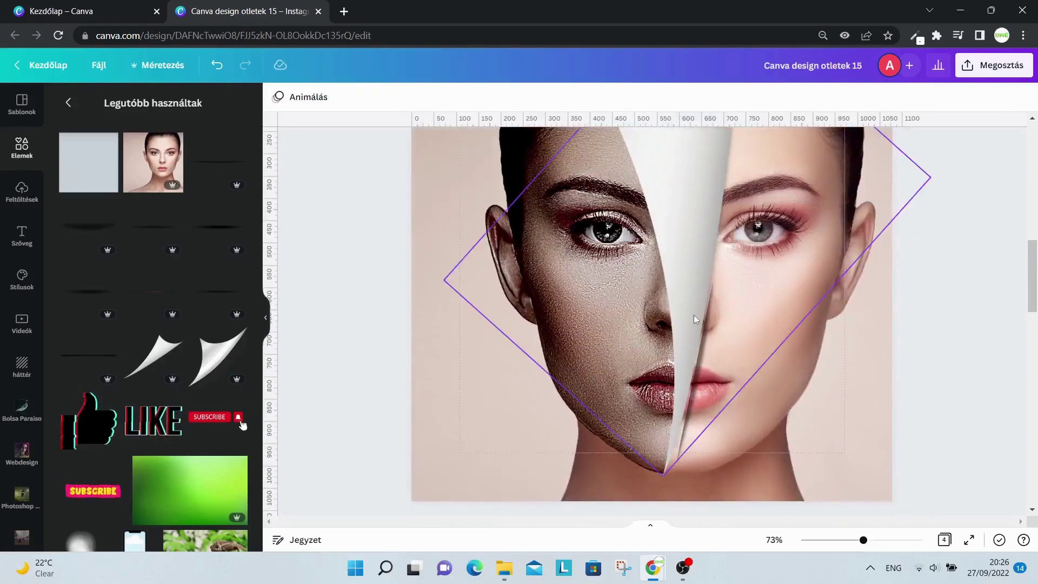
# Send the small shadow along the lower part of the paper curl one level backward.
pyautogui.click(760, 316)
pyautogui.click(705, 327)
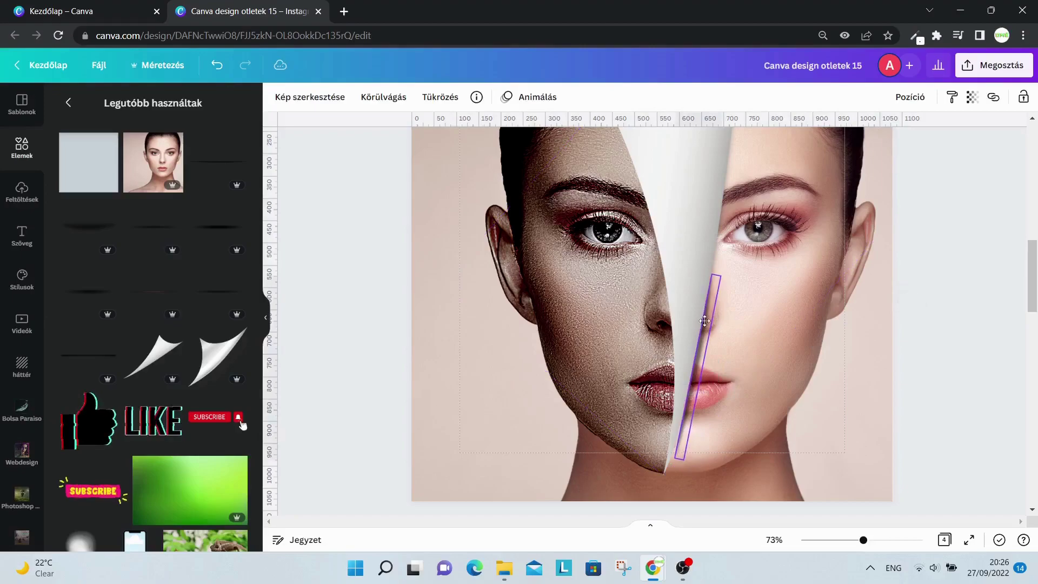
pyautogui.rightClick(704, 326)
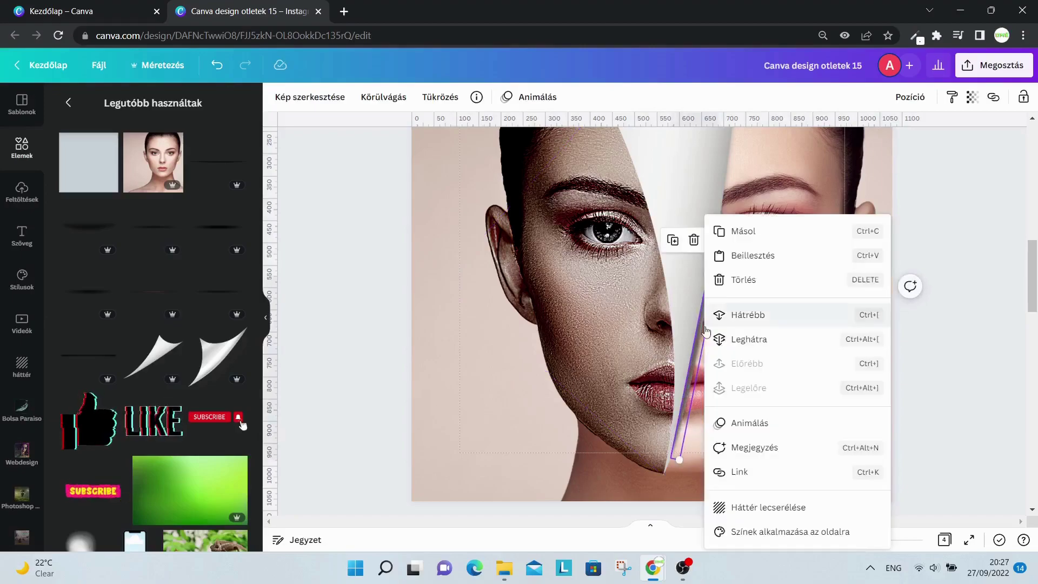
pyautogui.click(758, 319)
pyautogui.click(962, 401)
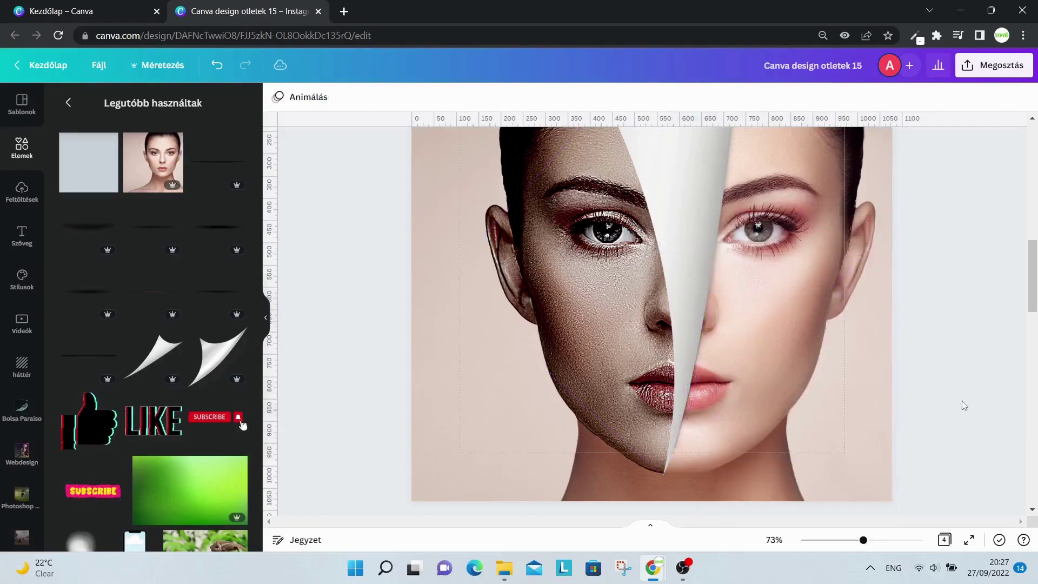
# Fine-tune the paper curl's lower tip at the chin, sizing the curl to about 900 by 659, and preview the page full screen.
pyautogui.scroll(-3, 902, 399)
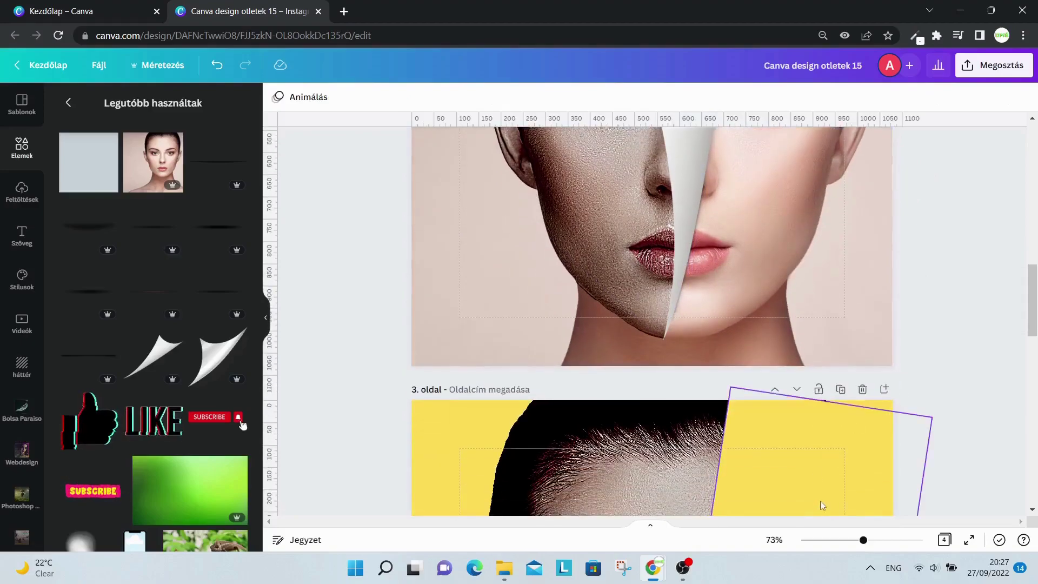
pyautogui.click(867, 540)
pyautogui.moveTo(867, 541); pyautogui.dragTo(897, 535)
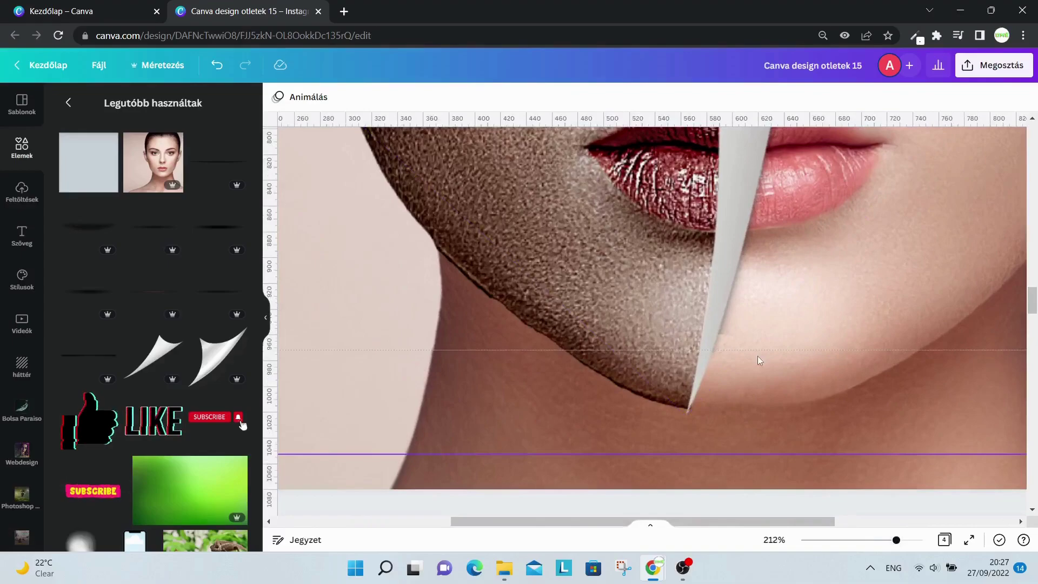
pyautogui.click(798, 416)
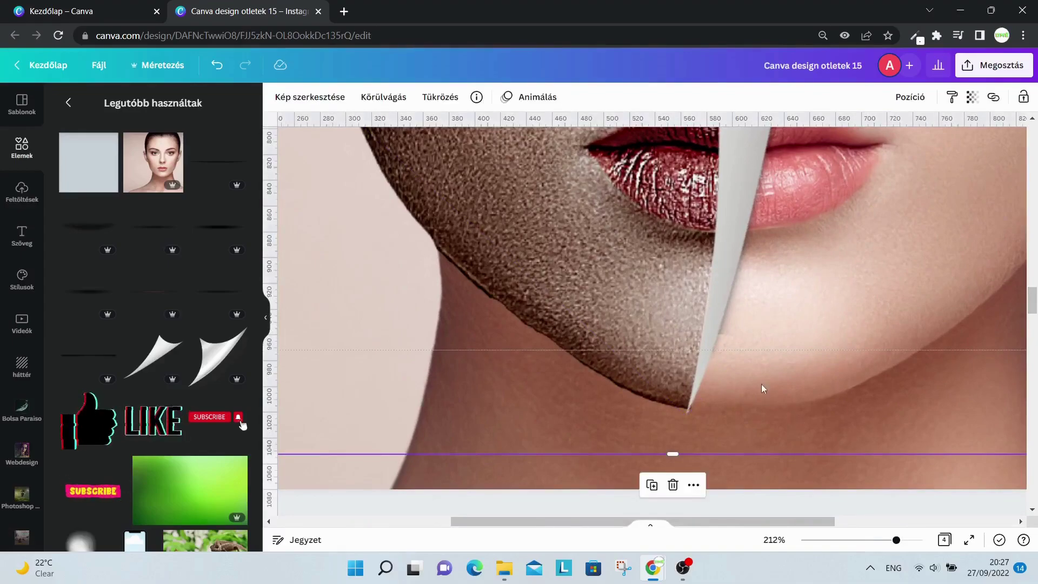
pyautogui.click(691, 397)
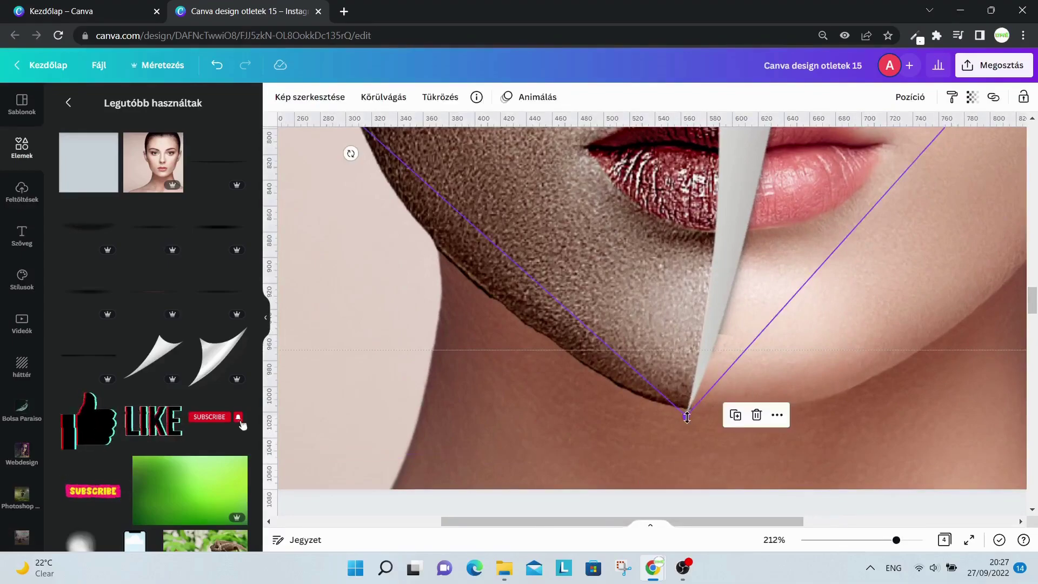
pyautogui.click(800, 454)
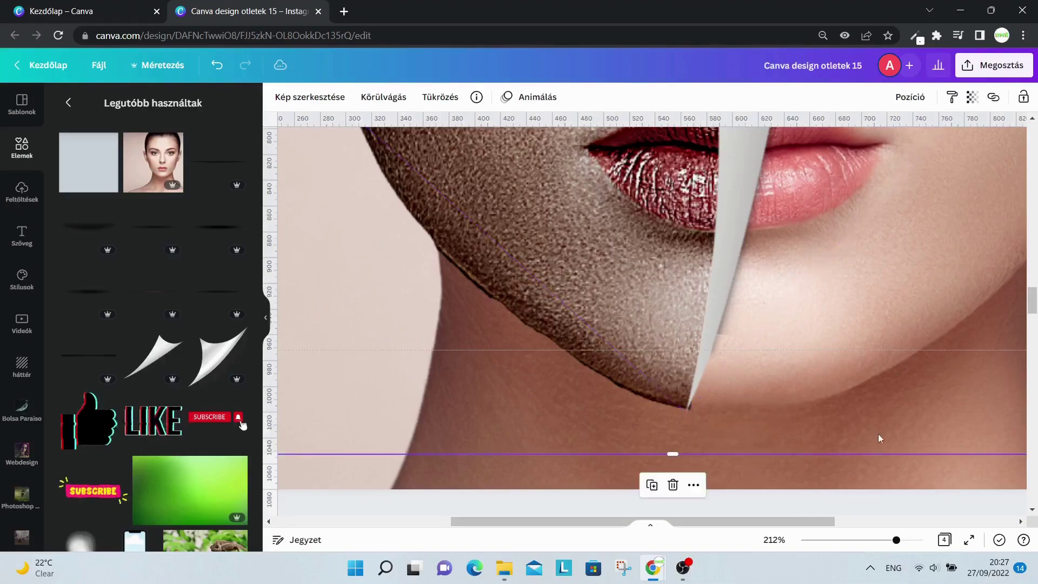
pyautogui.click(693, 401)
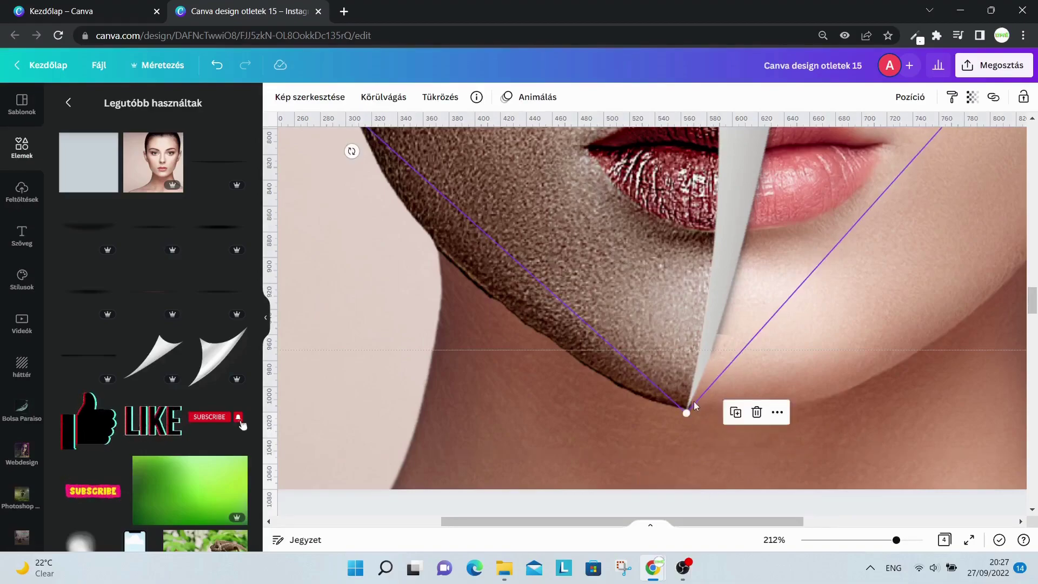
pyautogui.click(692, 415)
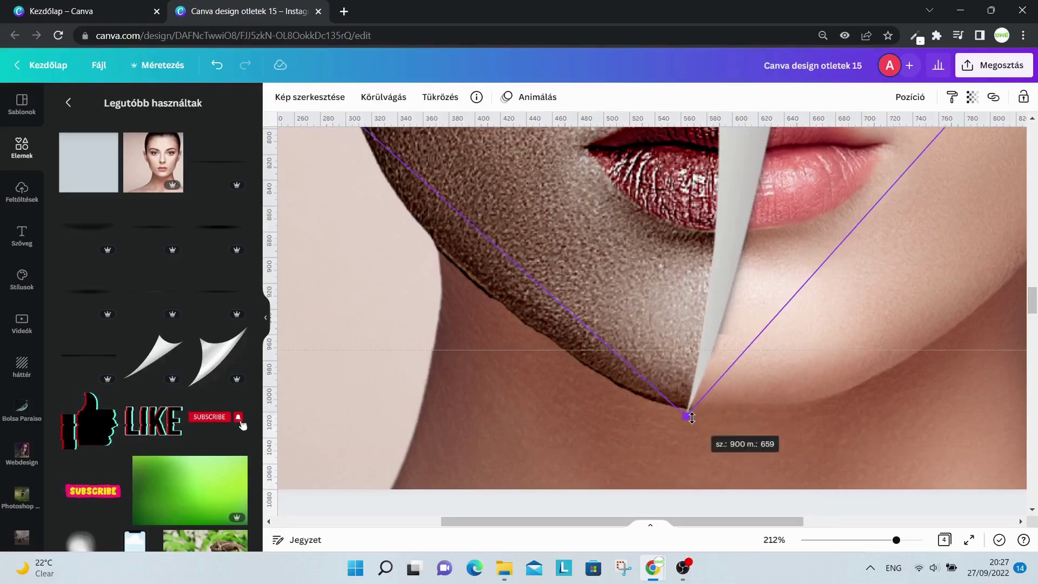
pyautogui.click(914, 454)
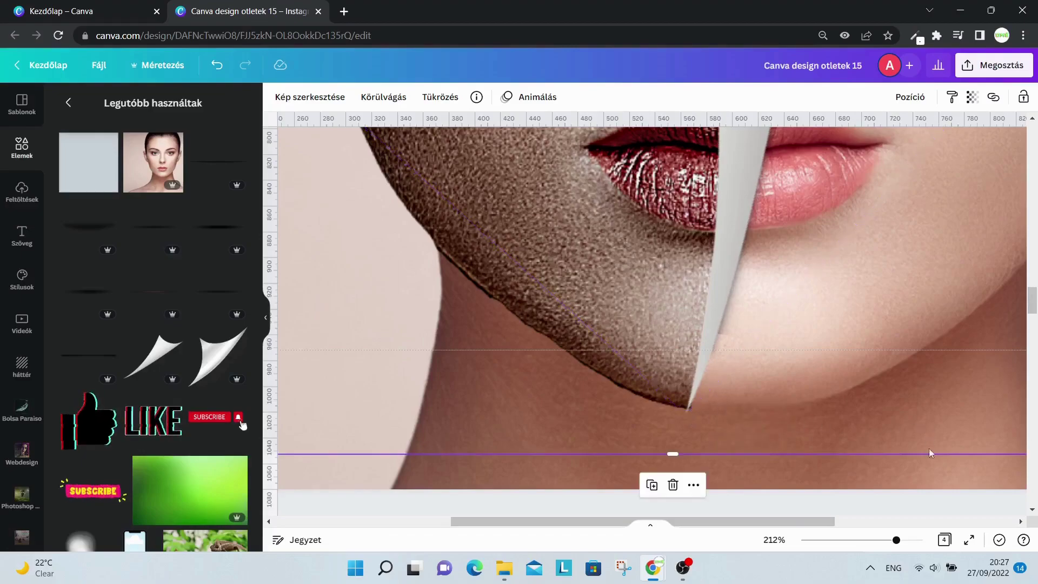
pyautogui.click(968, 539)
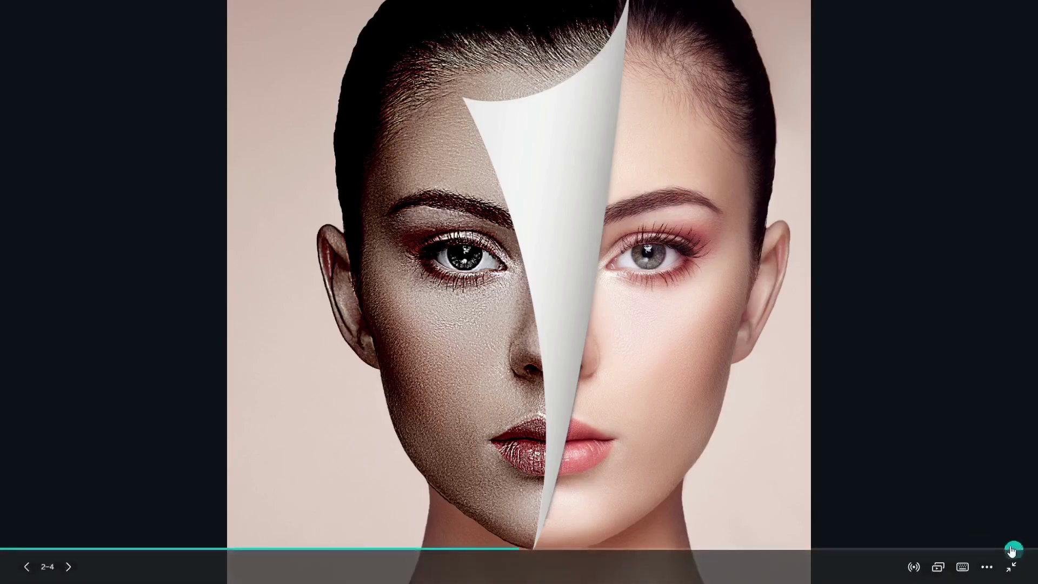
pyautogui.click(1012, 566)
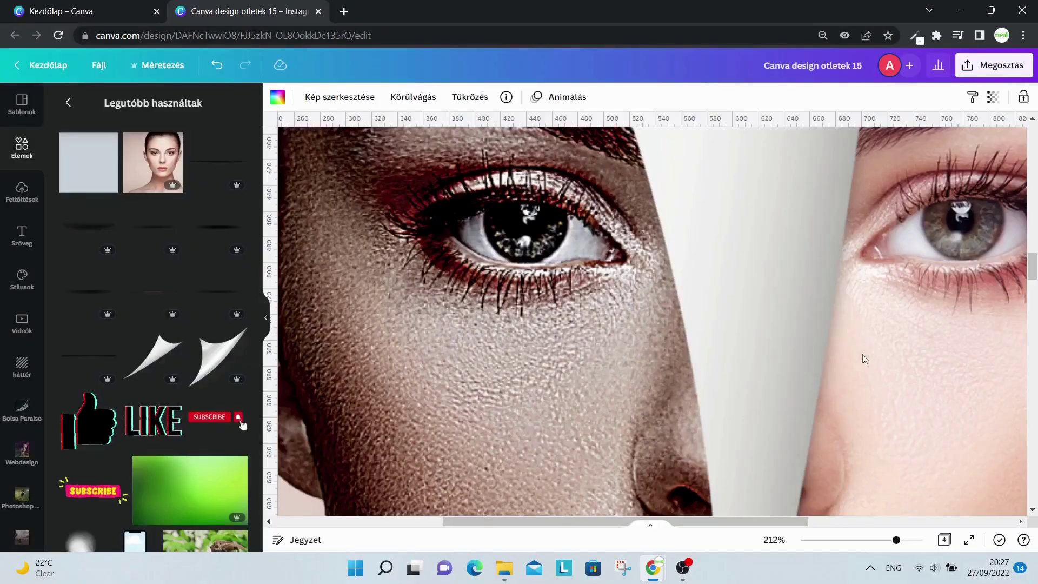
# Narrow the small shadow beside the lips and chin from its inner side along the paper curl's edge.
pyautogui.scroll(-8, 861, 355)
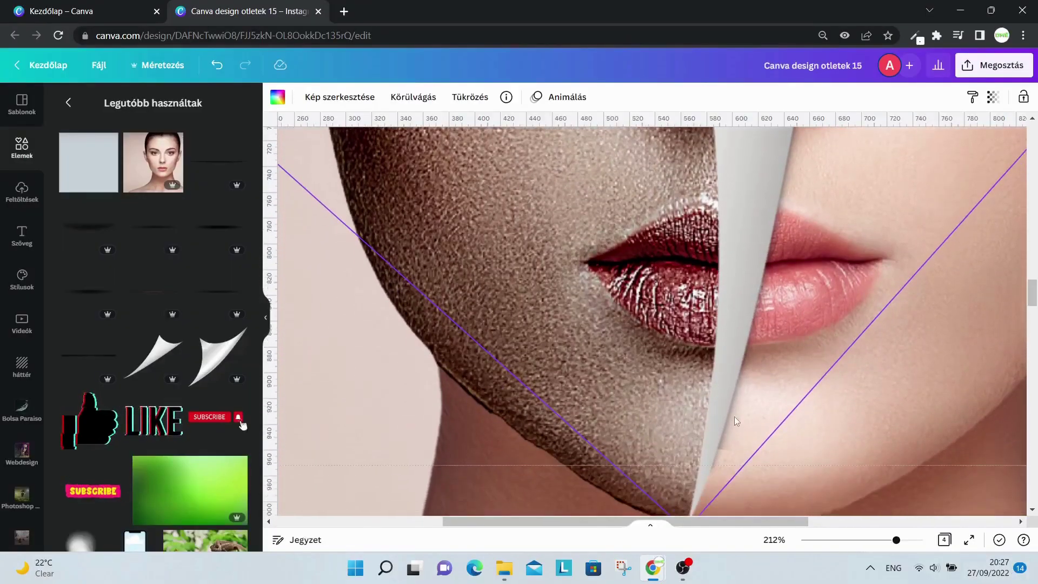
pyautogui.click(721, 427)
pyautogui.click(728, 437)
pyautogui.click(727, 436)
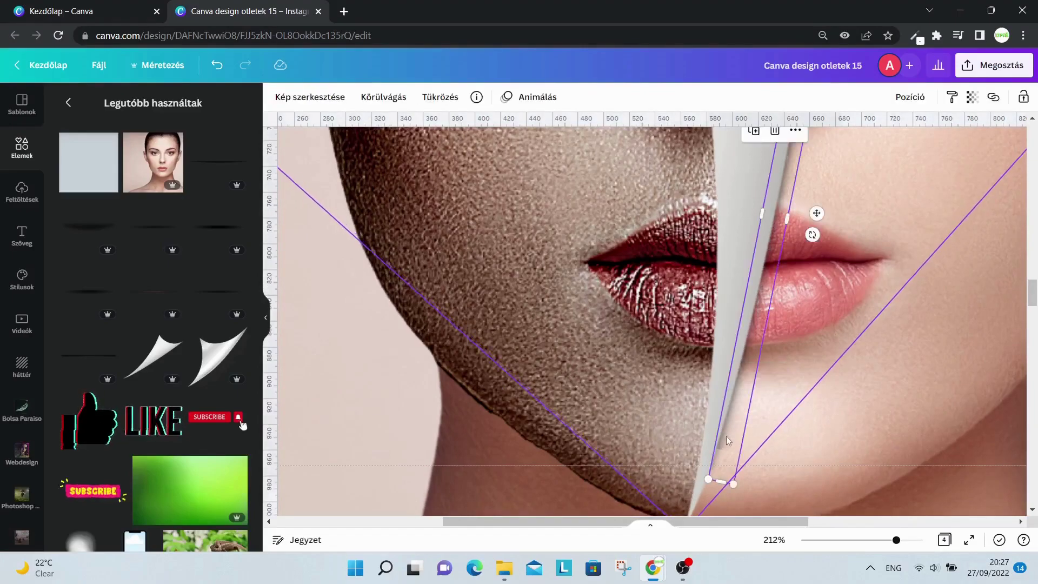
pyautogui.click(726, 434)
pyautogui.click(724, 424)
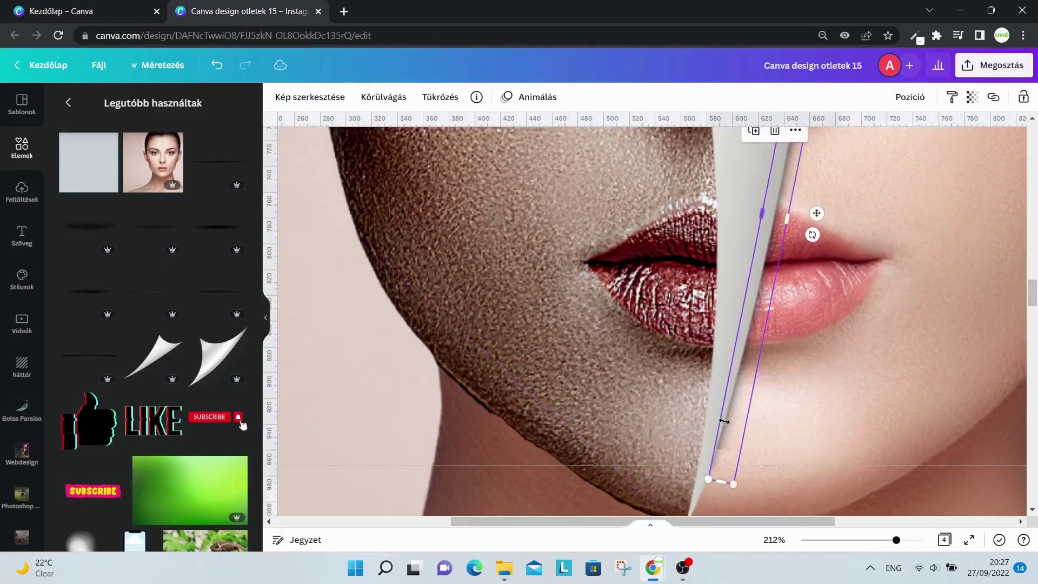
pyautogui.moveTo(732, 419); pyautogui.dragTo(742, 418)
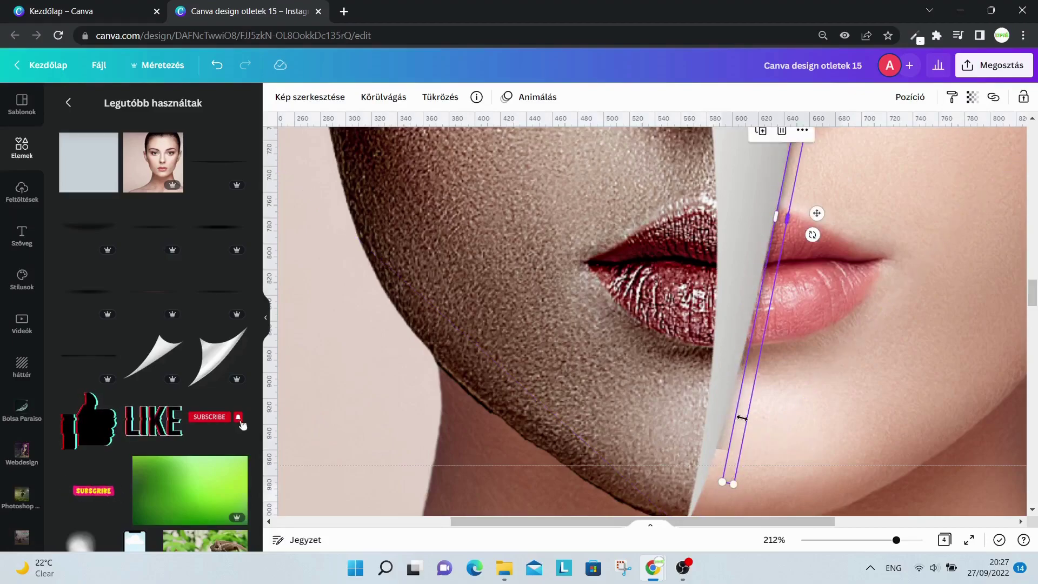
pyautogui.press('Escape')
pyautogui.click(728, 430)
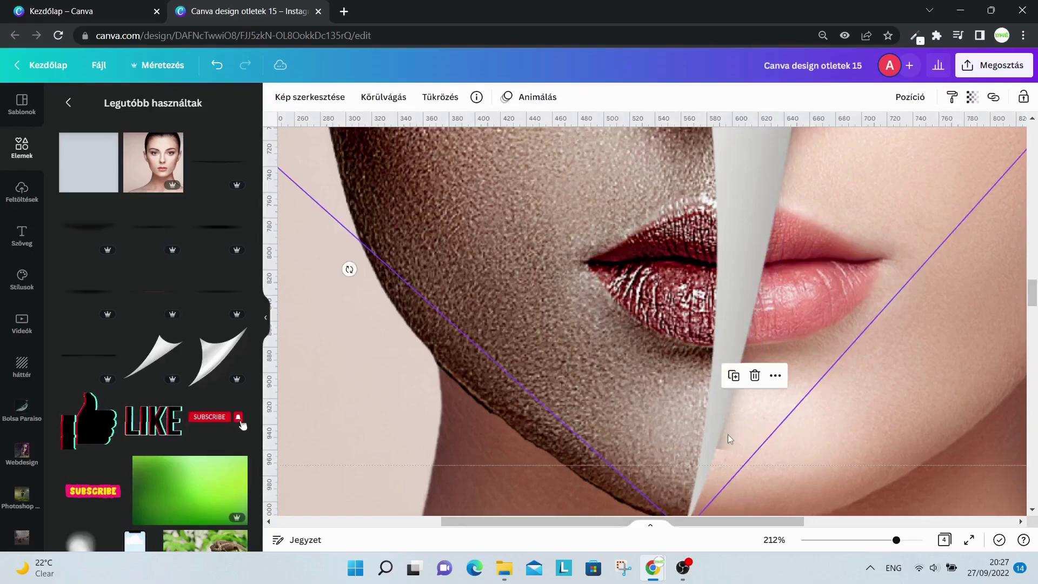
pyautogui.press('Escape')
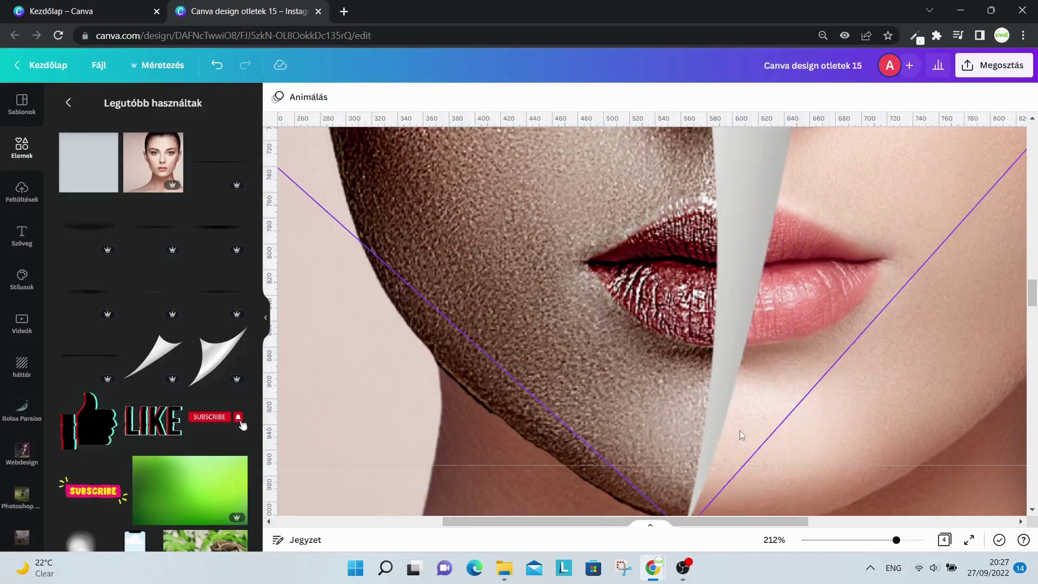
# Preview page 2 full screen and check the whole split-face portrait in the editor at 56% zoom.
pyautogui.click(969, 538)
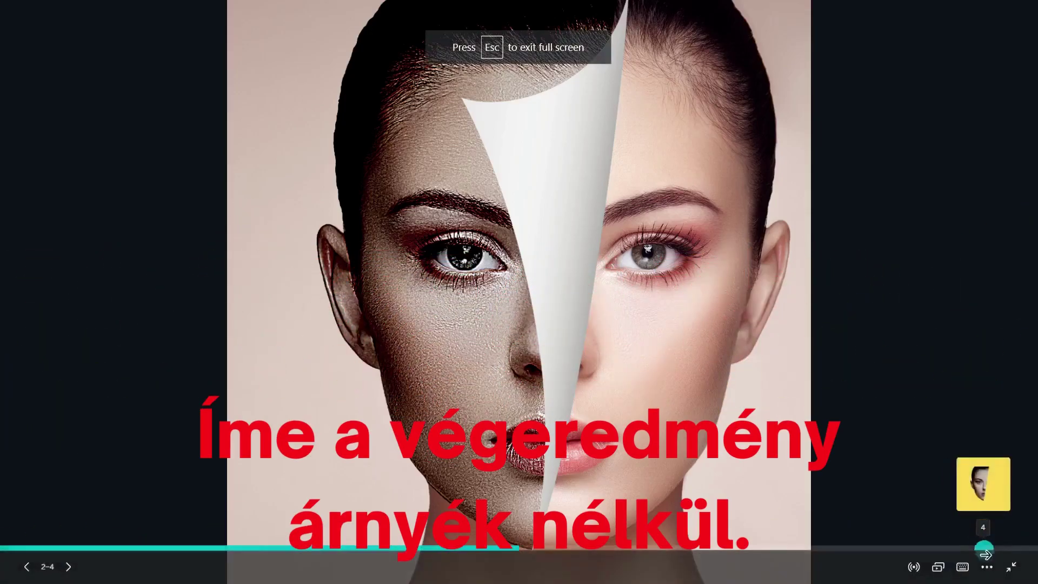
pyautogui.click(1011, 567)
pyautogui.scroll(-5, 829, 365)
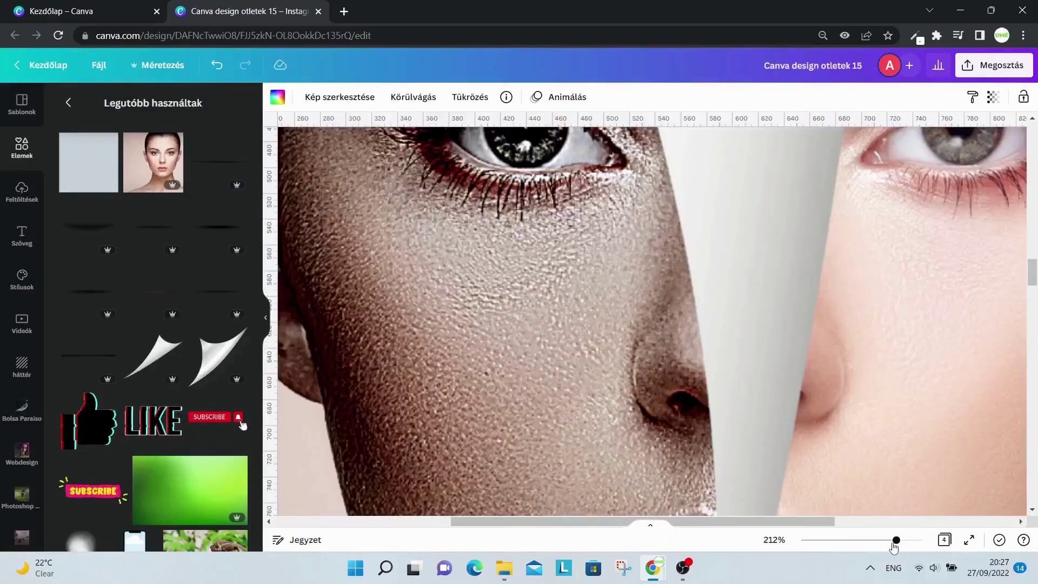
pyautogui.moveTo(895, 540); pyautogui.dragTo(856, 540)
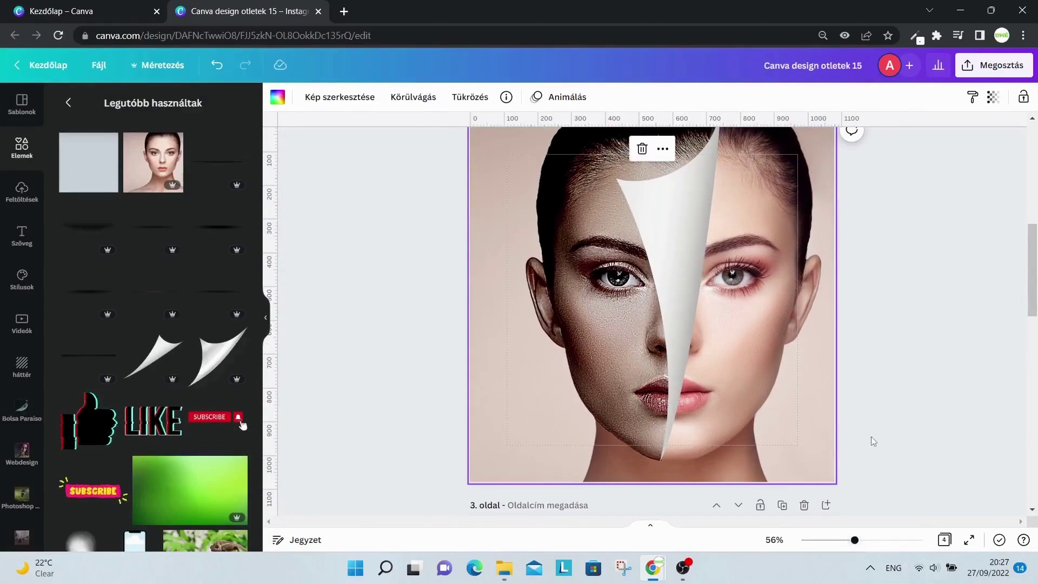
pyautogui.scroll(3, 844, 389)
pyautogui.scroll(-3, 827, 359)
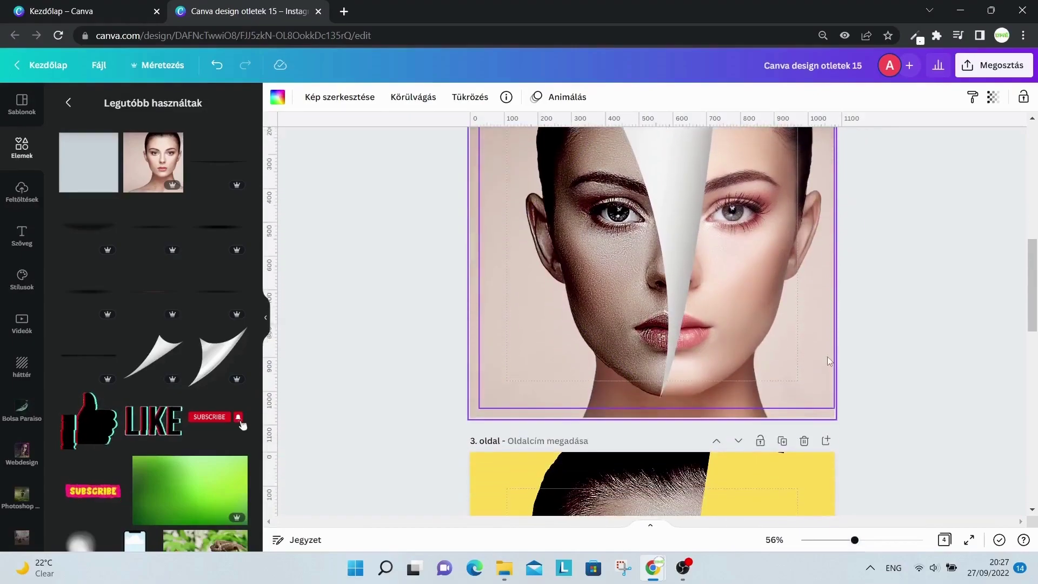